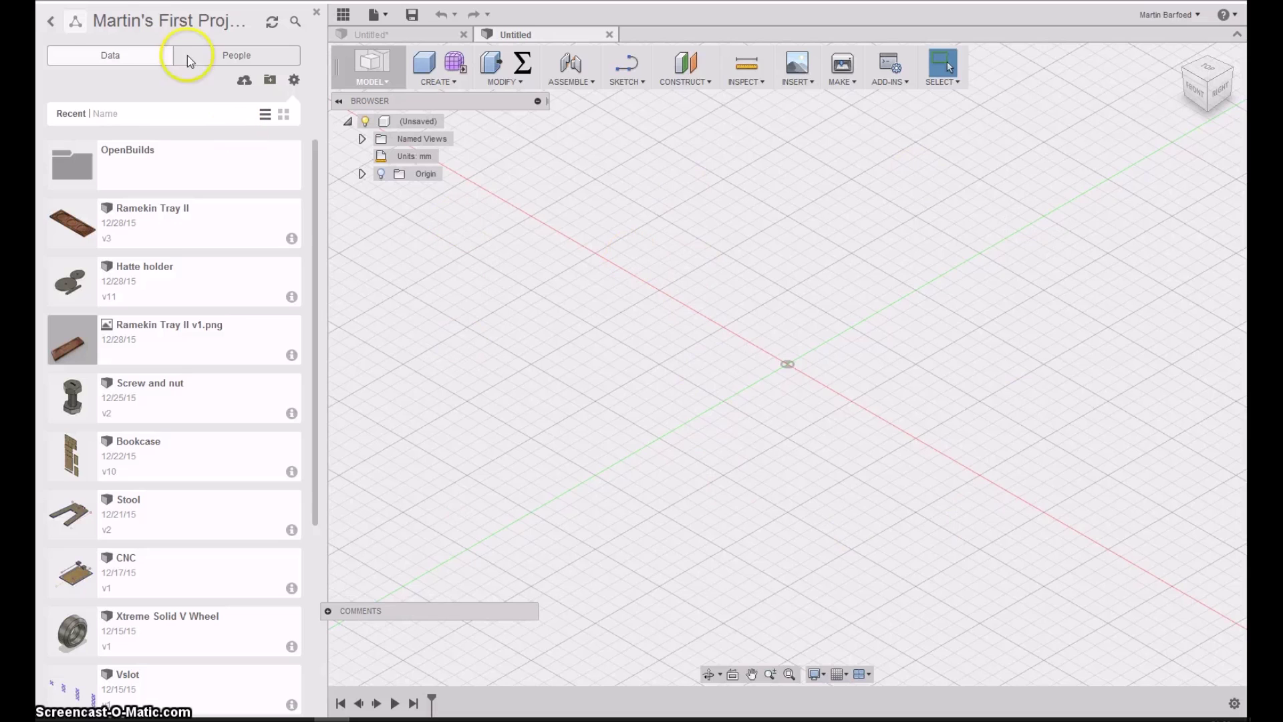
# - Close the Data Panel so the empty mm-unit Untitled design fills the window
pyautogui.click(146, 222)
pyautogui.moveTo(143, 226); pyautogui.dragTo(318, 15)
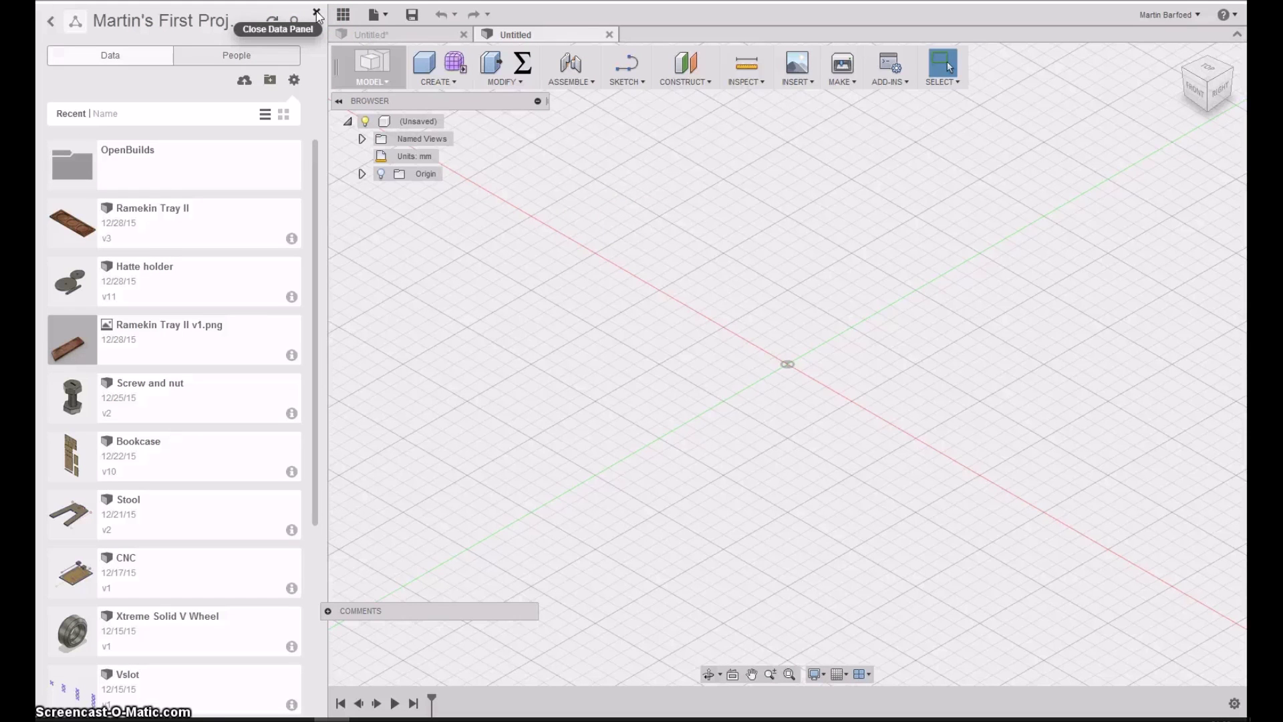
pyautogui.click(317, 13)
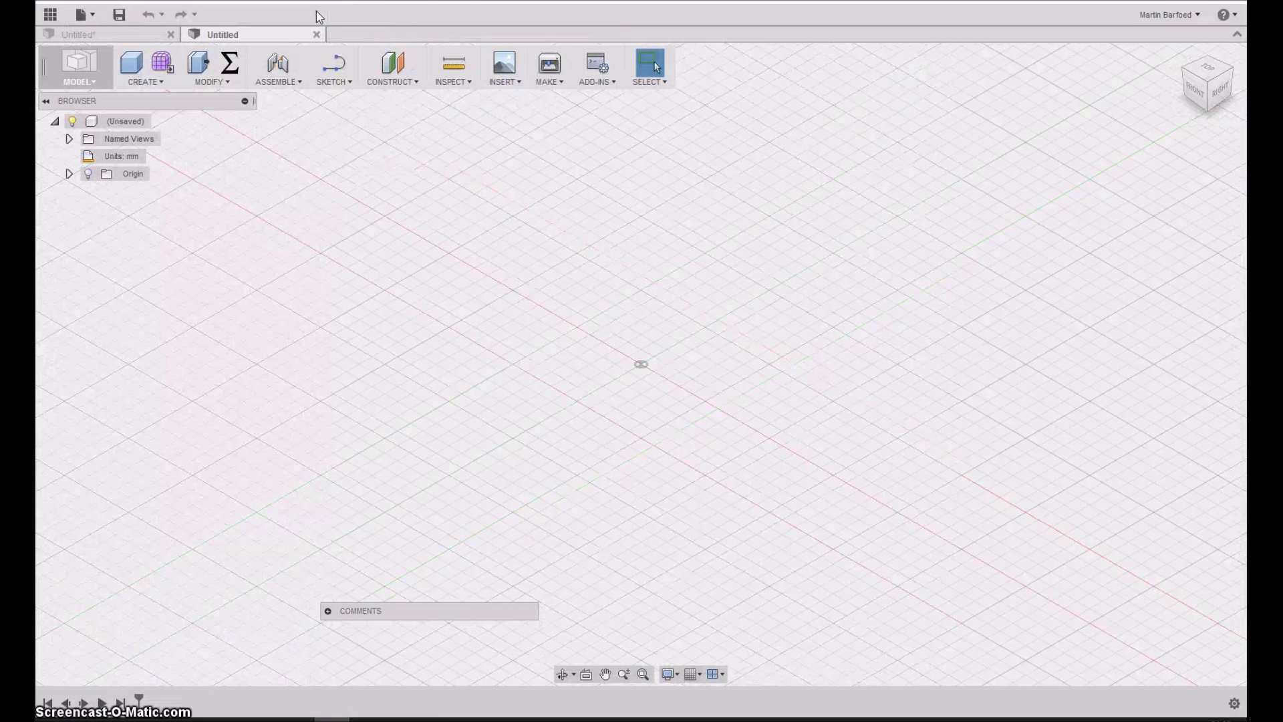
# - Review the MODEL workspace list, then open the user-name account menu
pyautogui.click(77, 81)
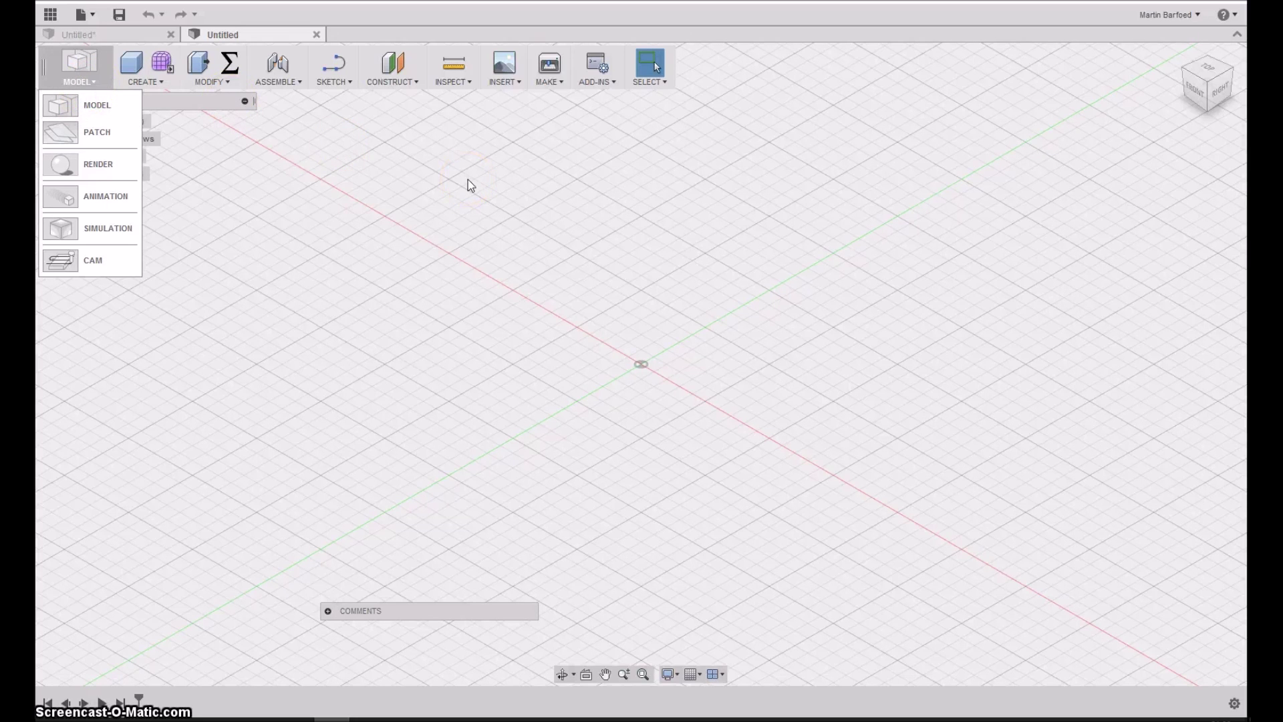
pyautogui.click(1145, 12)
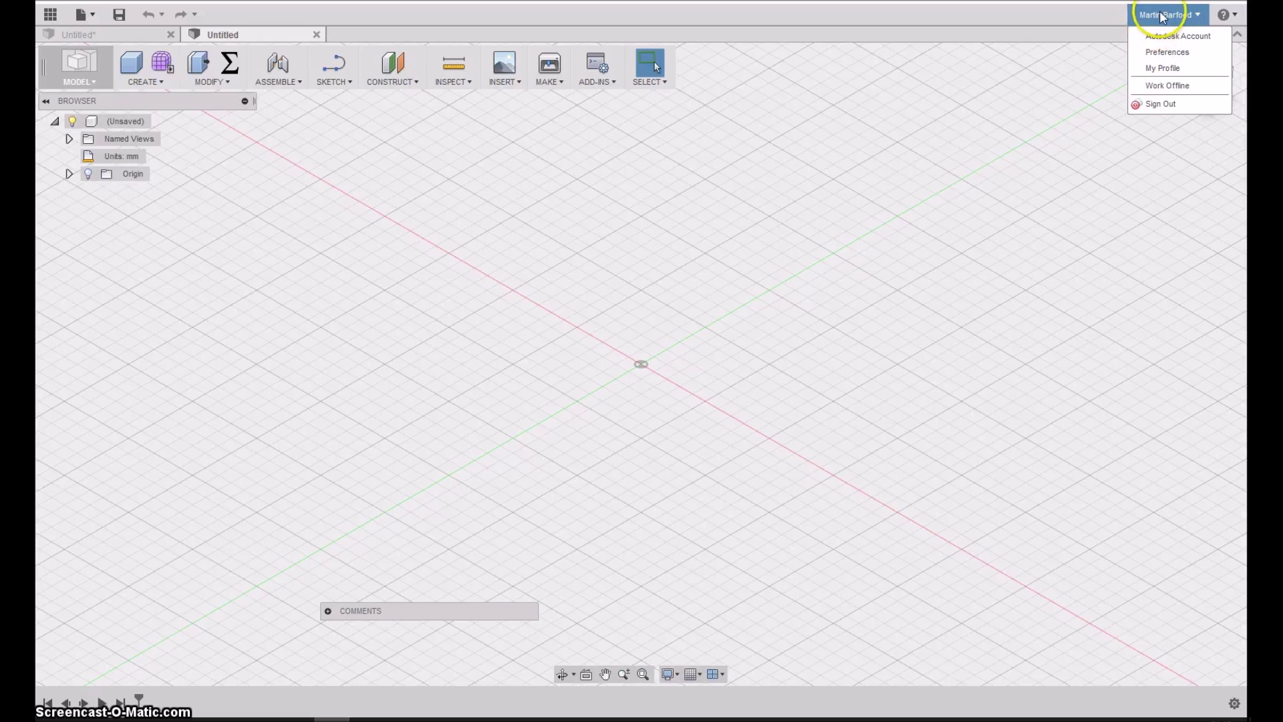
# - In Preferences, set modeling orientation to Z up and confirm mm design units
pyautogui.click(1157, 52)
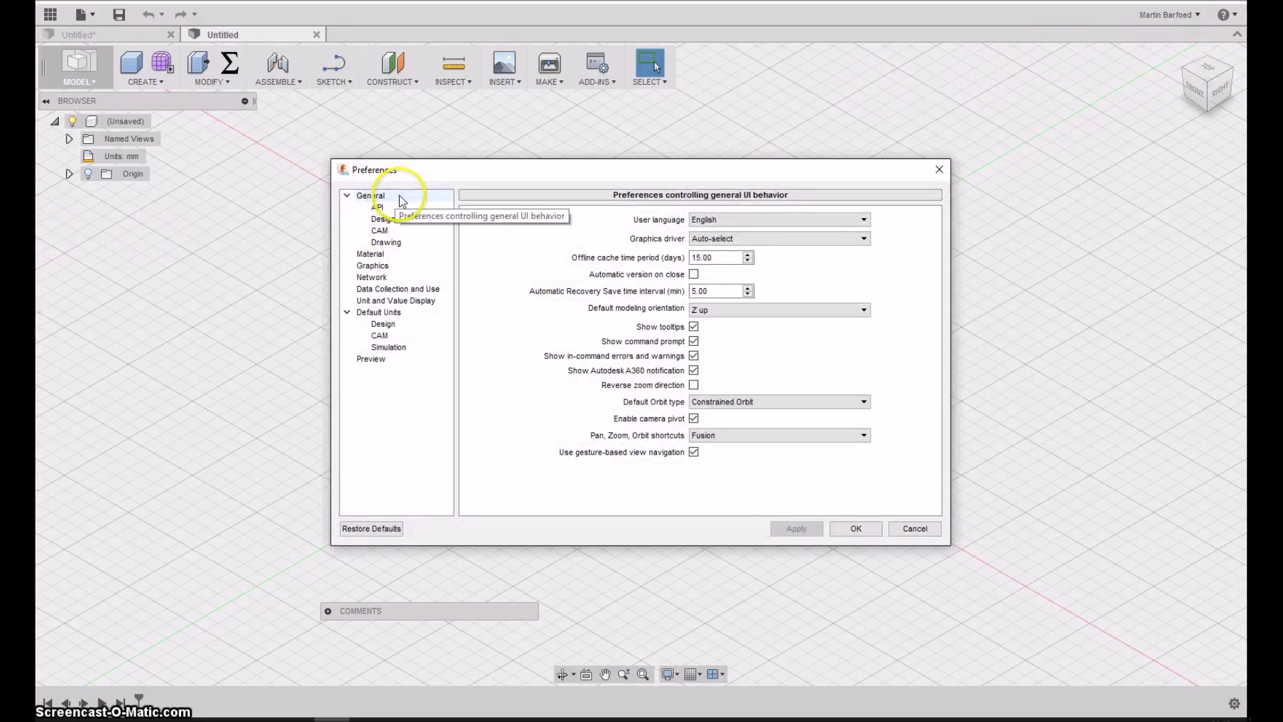
pyautogui.click(706, 315)
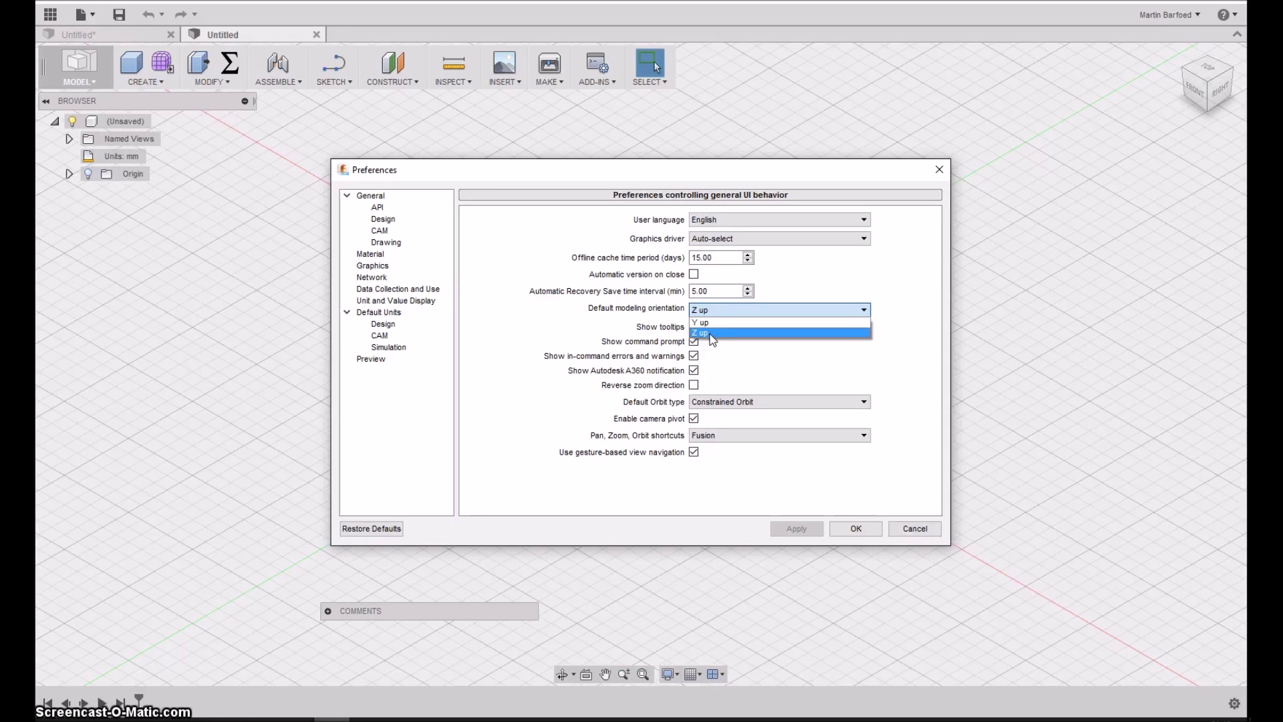
pyautogui.click(712, 333)
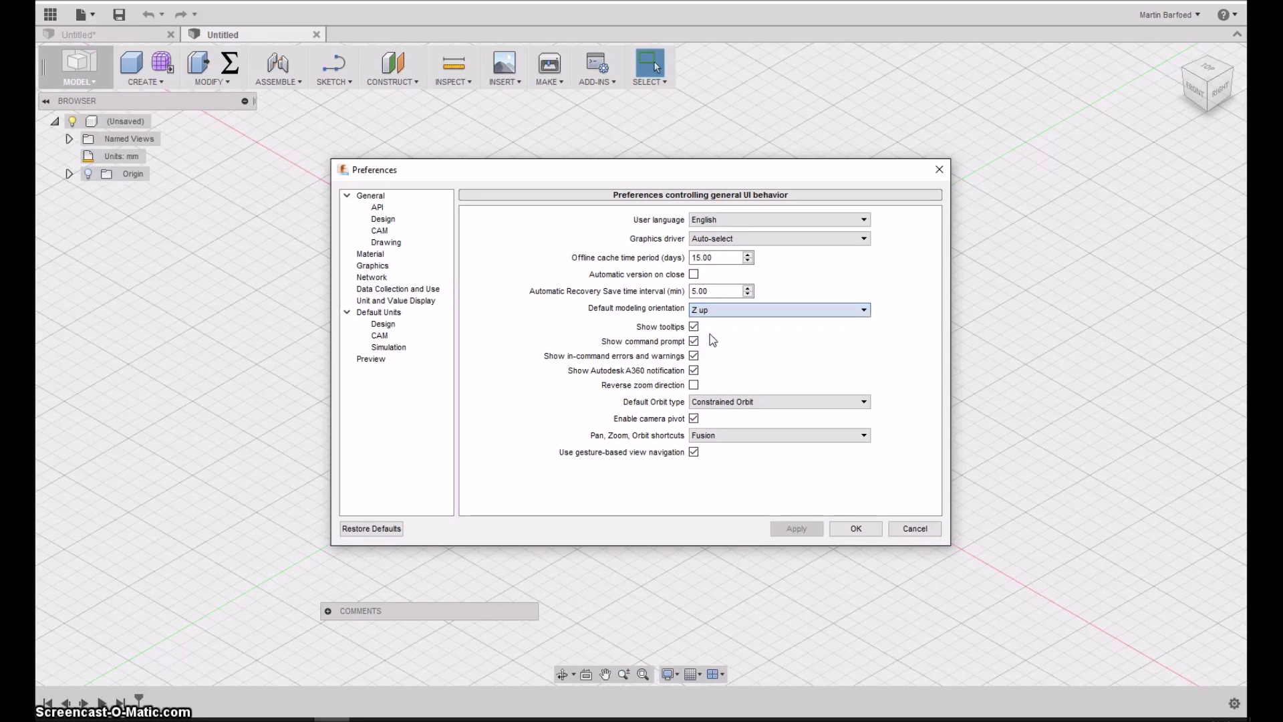
pyautogui.click(379, 312)
pyautogui.click(382, 325)
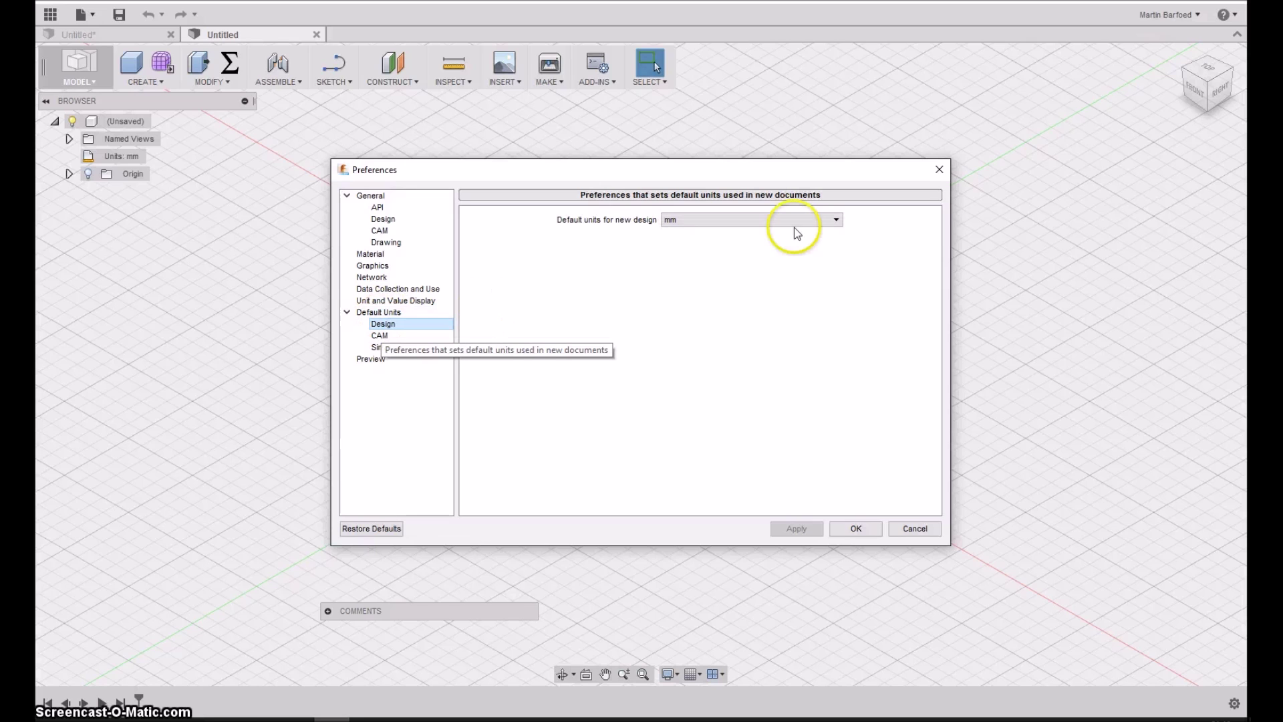
pyautogui.click(849, 530)
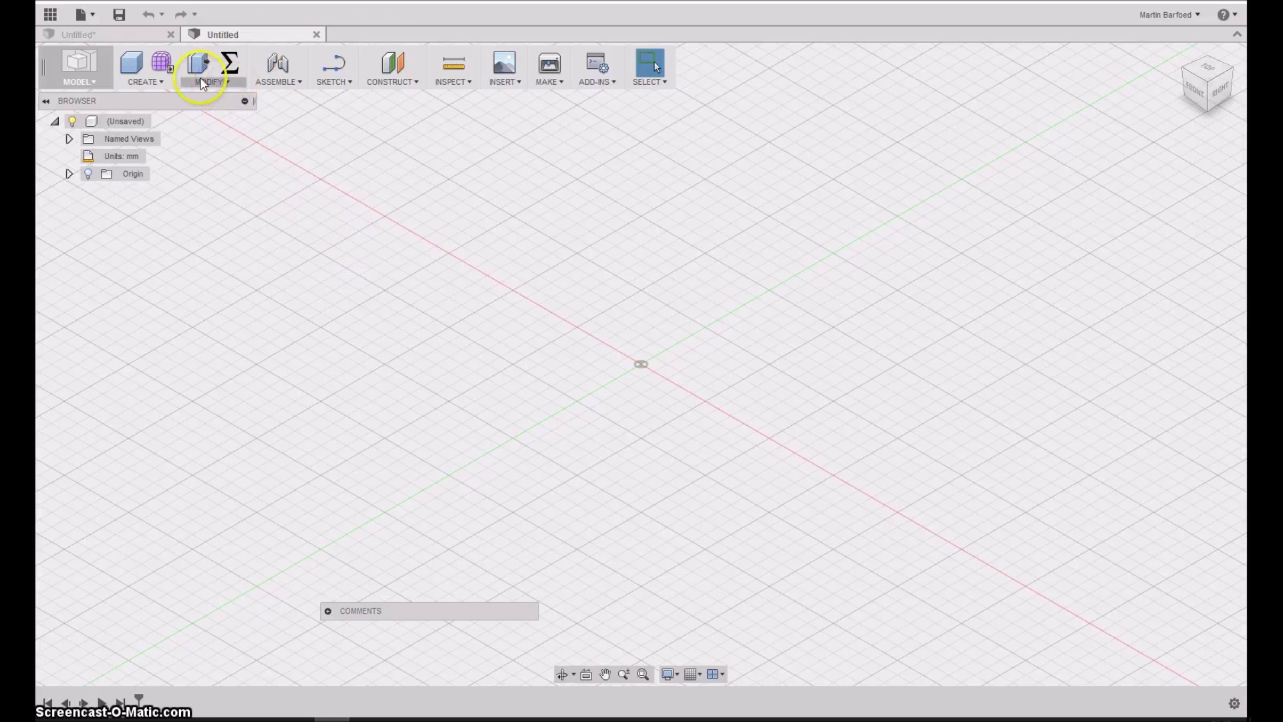
# - Add a user parameter named Ply with expression 12 mm in Change Parameters
pyautogui.click(196, 82)
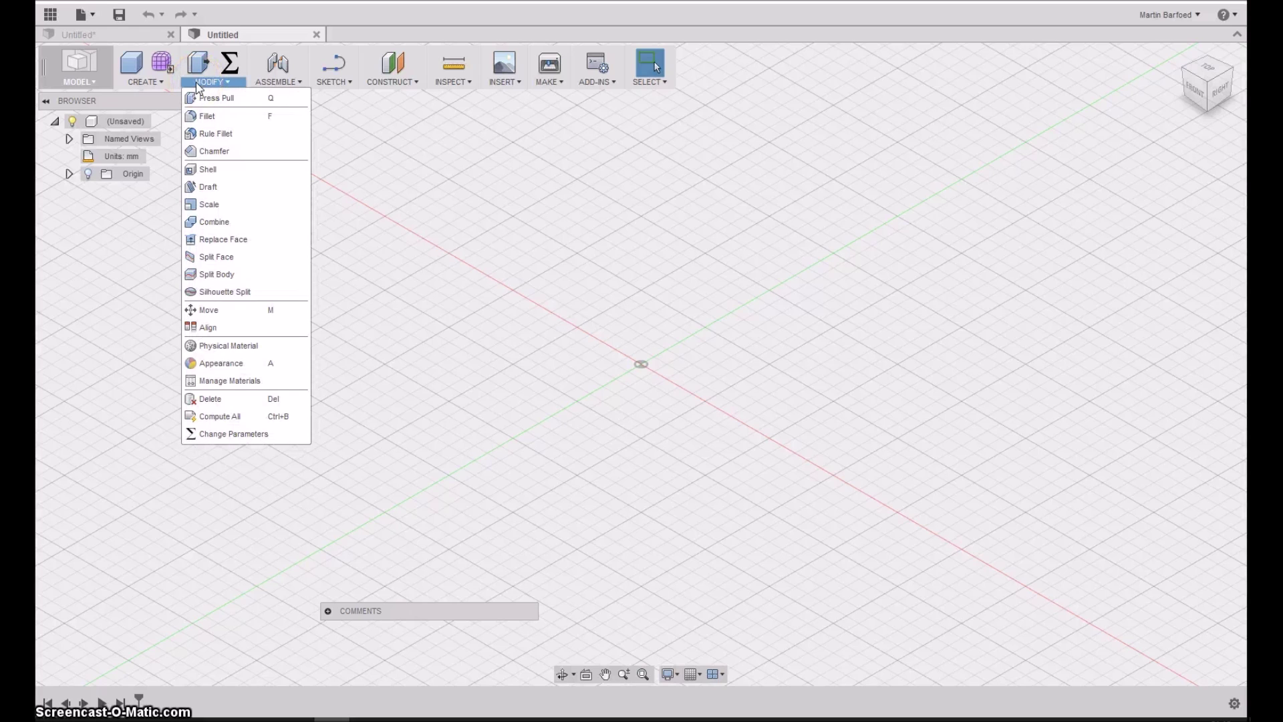
pyautogui.click(223, 435)
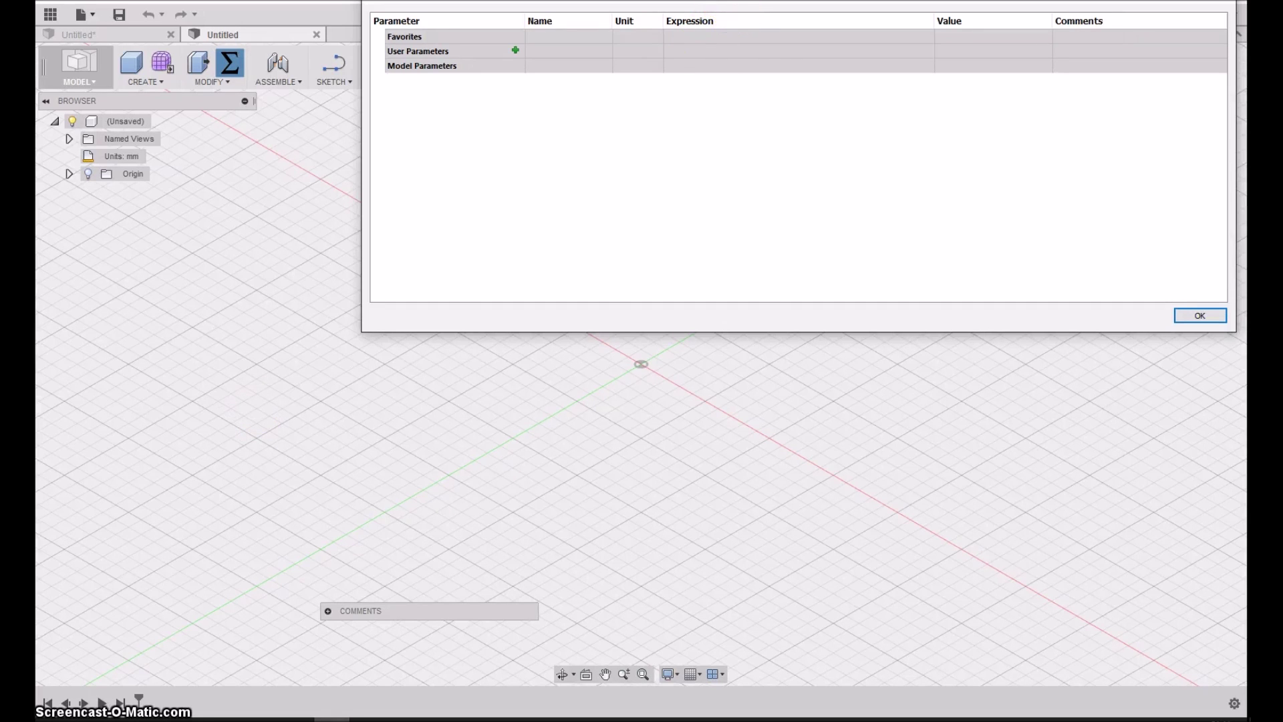
pyautogui.moveTo(735, 2); pyautogui.dragTo(624, 164)
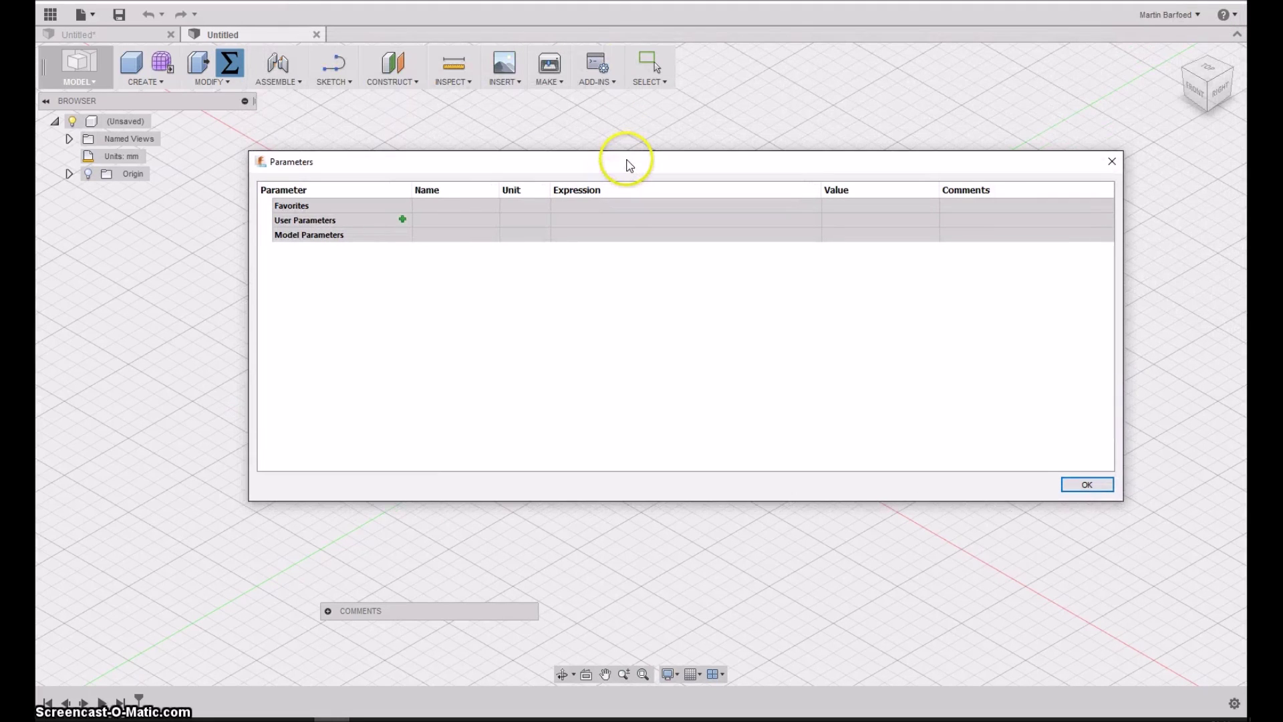
pyautogui.click(403, 219)
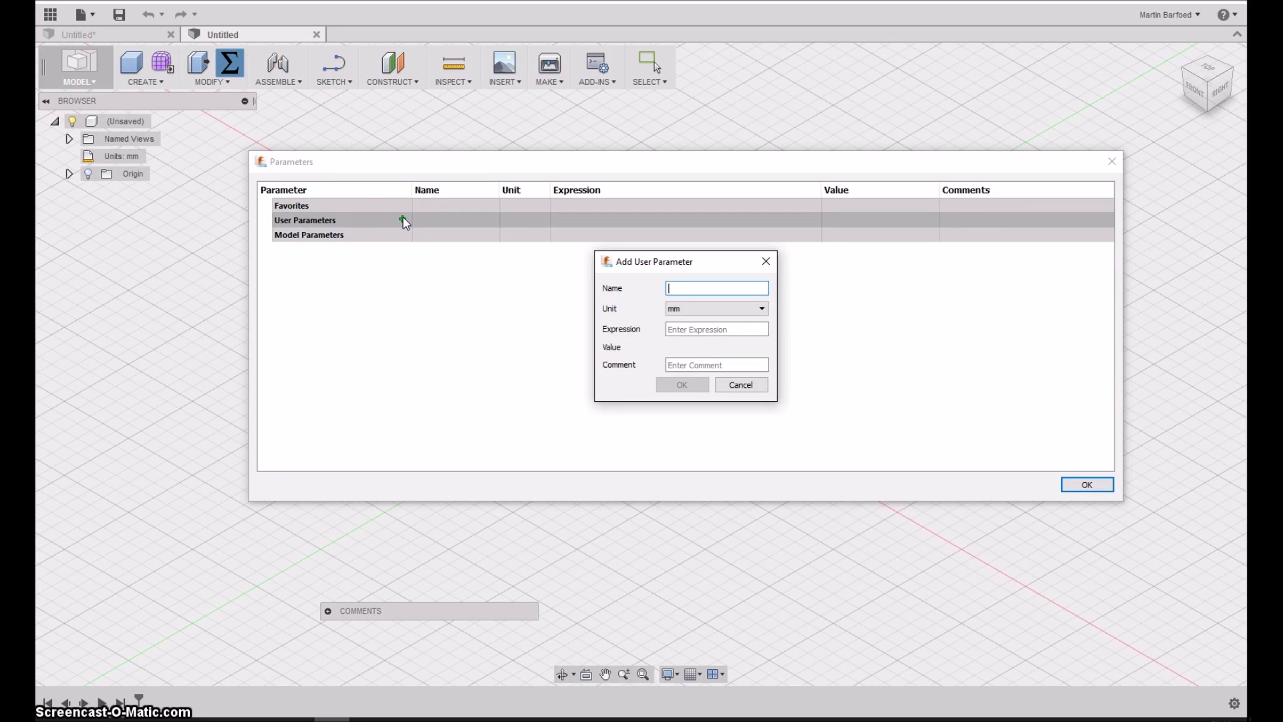
pyautogui.write('Ply')
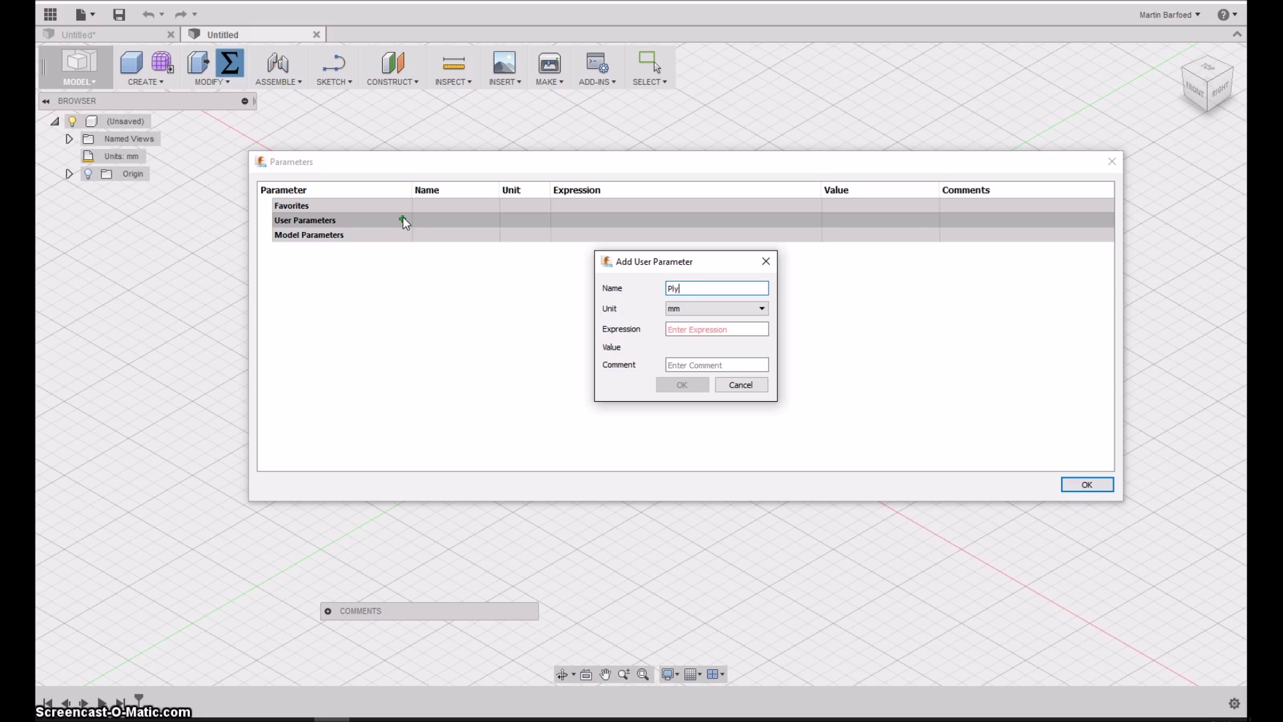
pyautogui.click(696, 328)
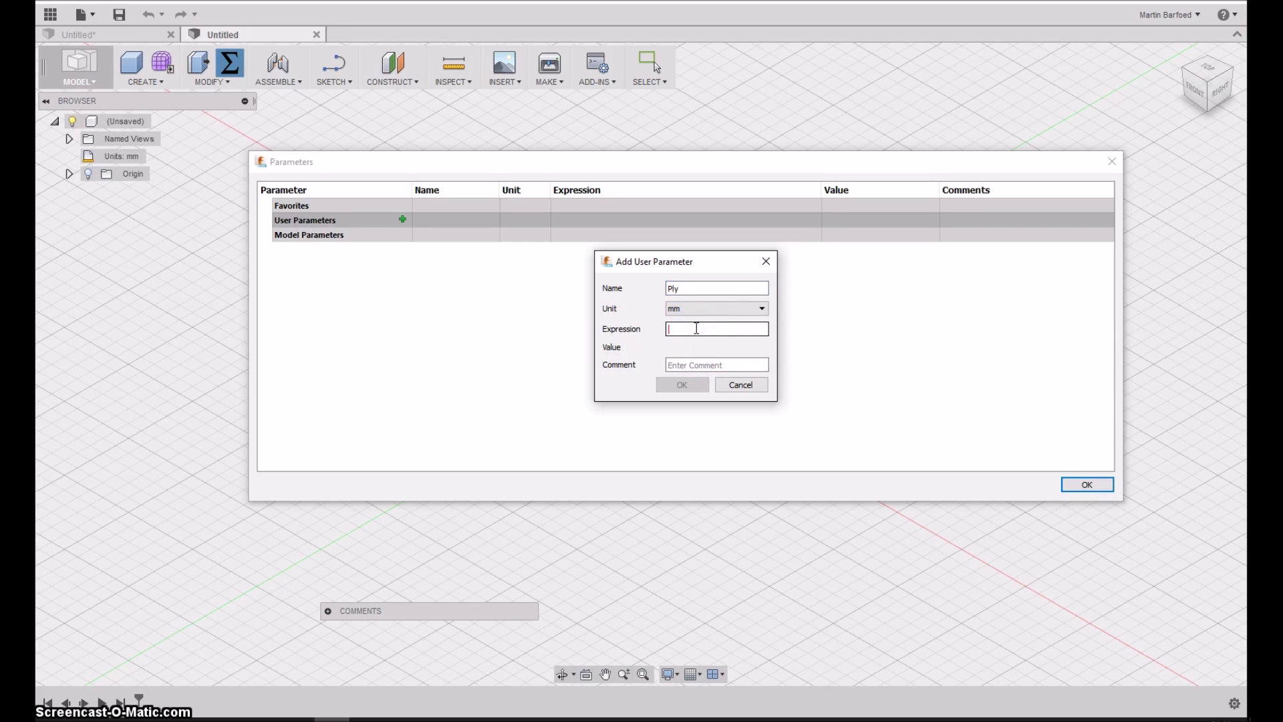
pyautogui.write('12')
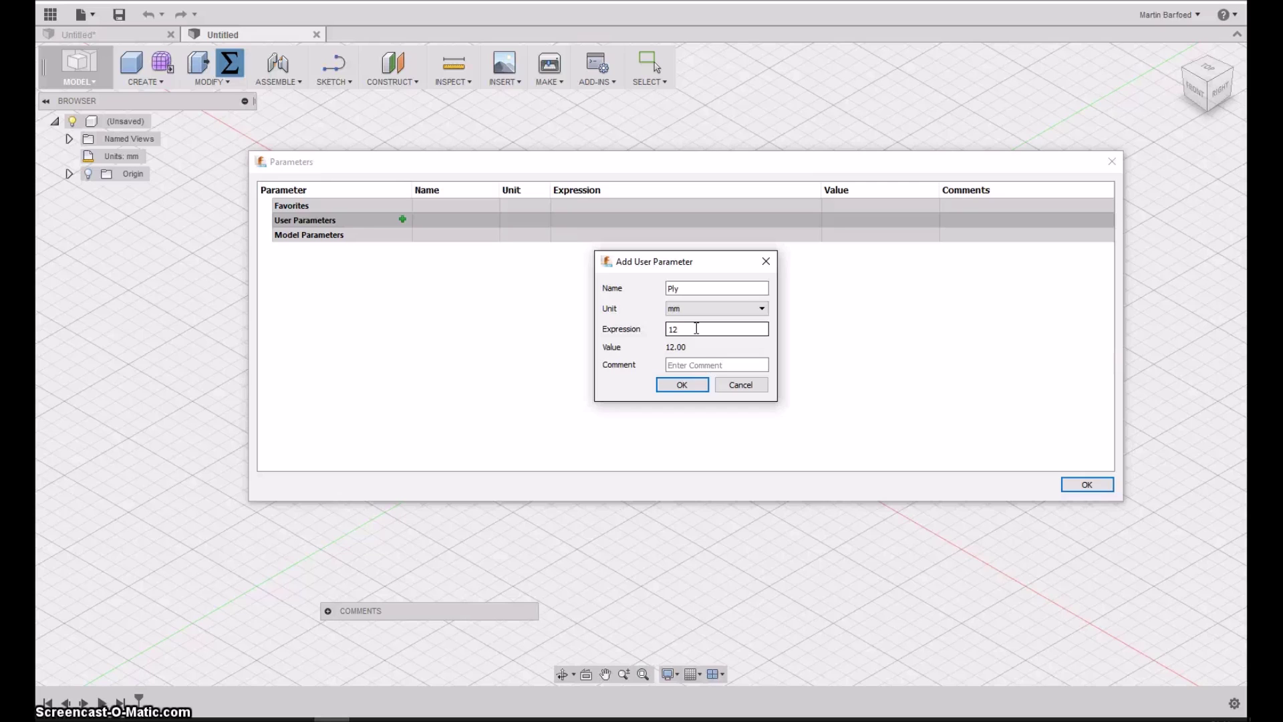
pyautogui.click(682, 385)
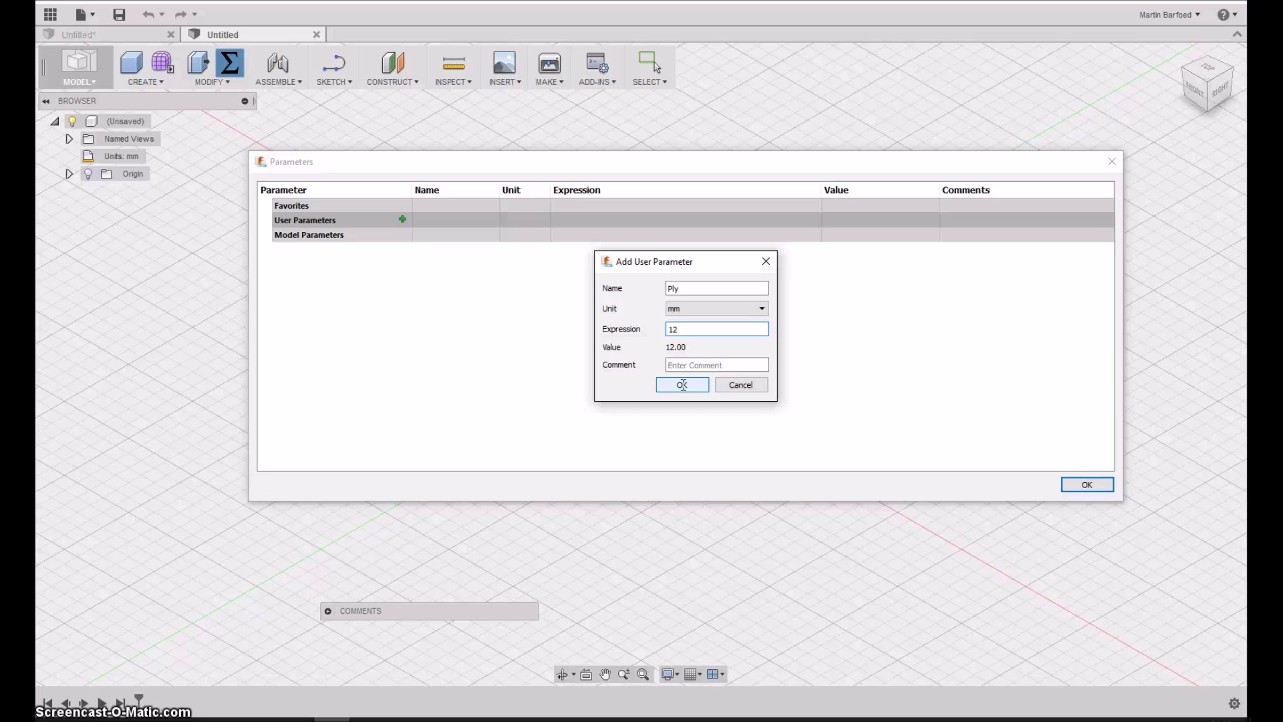
pyautogui.click(683, 387)
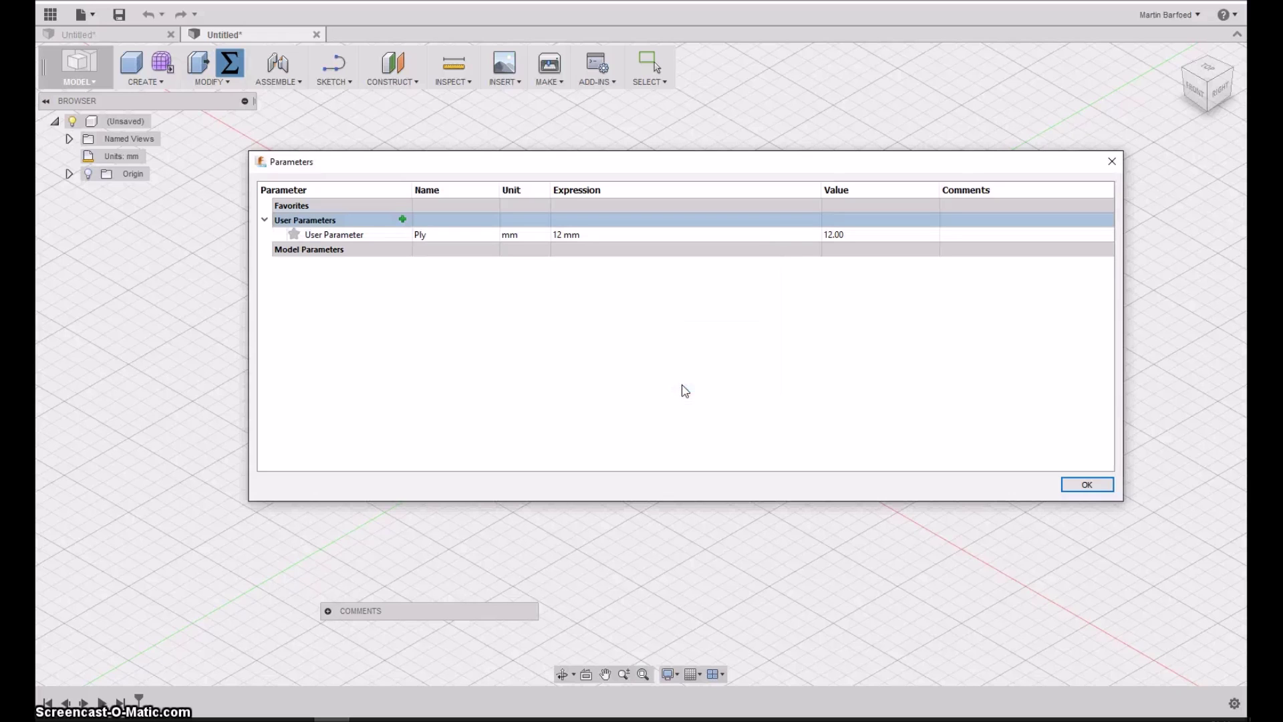
# - Add user parameters X1 = 50 mm and Y1 = 75 mm
pyautogui.click(402, 220)
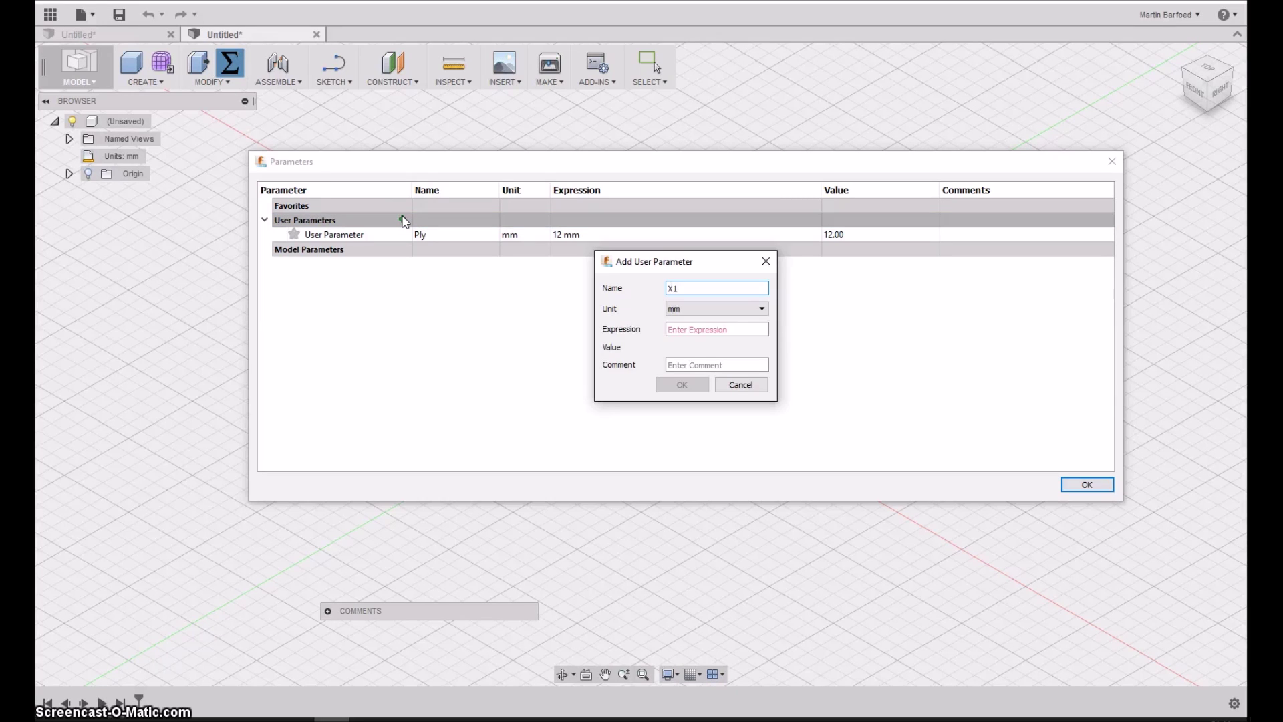
pyautogui.click(710, 330)
pyautogui.click(711, 330)
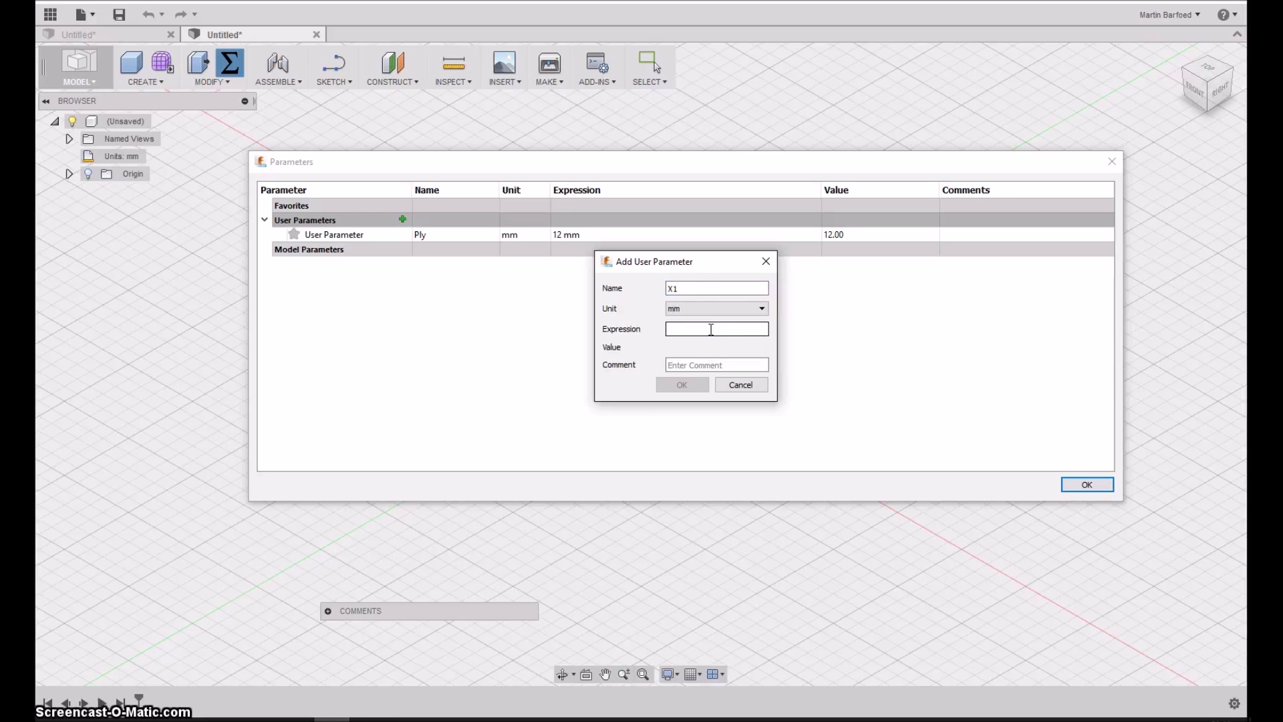
pyautogui.write('50')
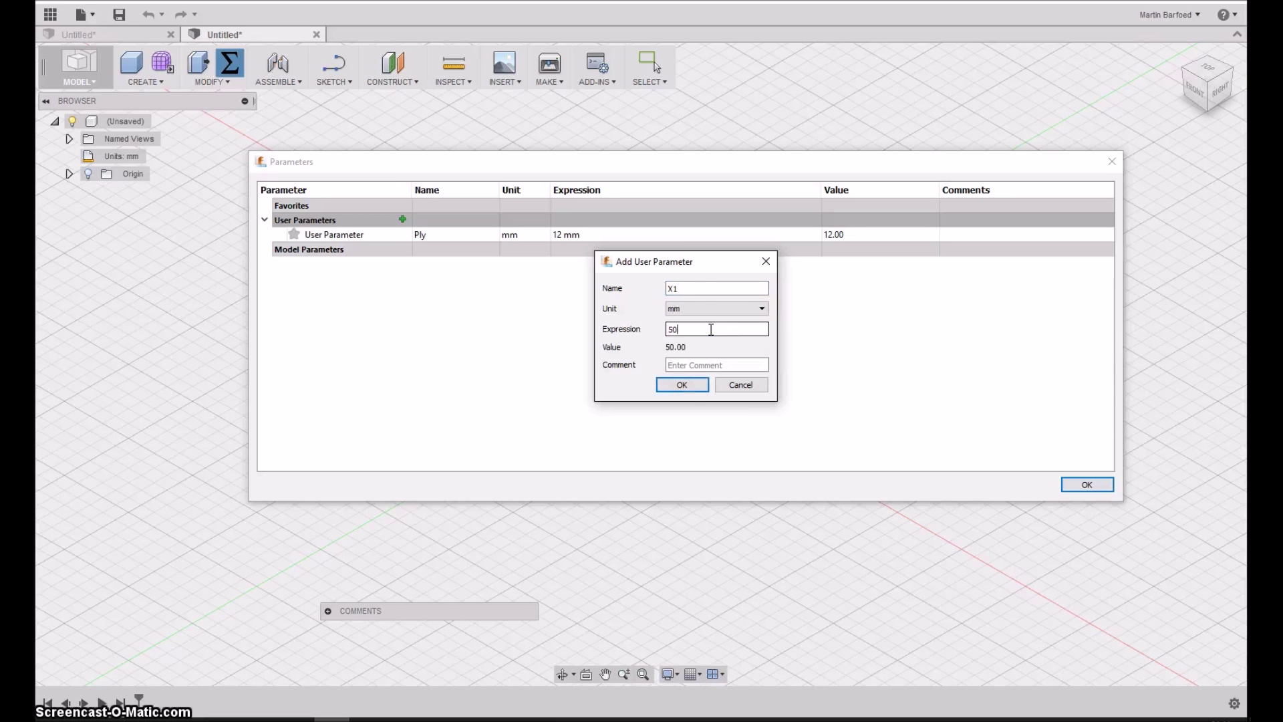
pyautogui.click(680, 385)
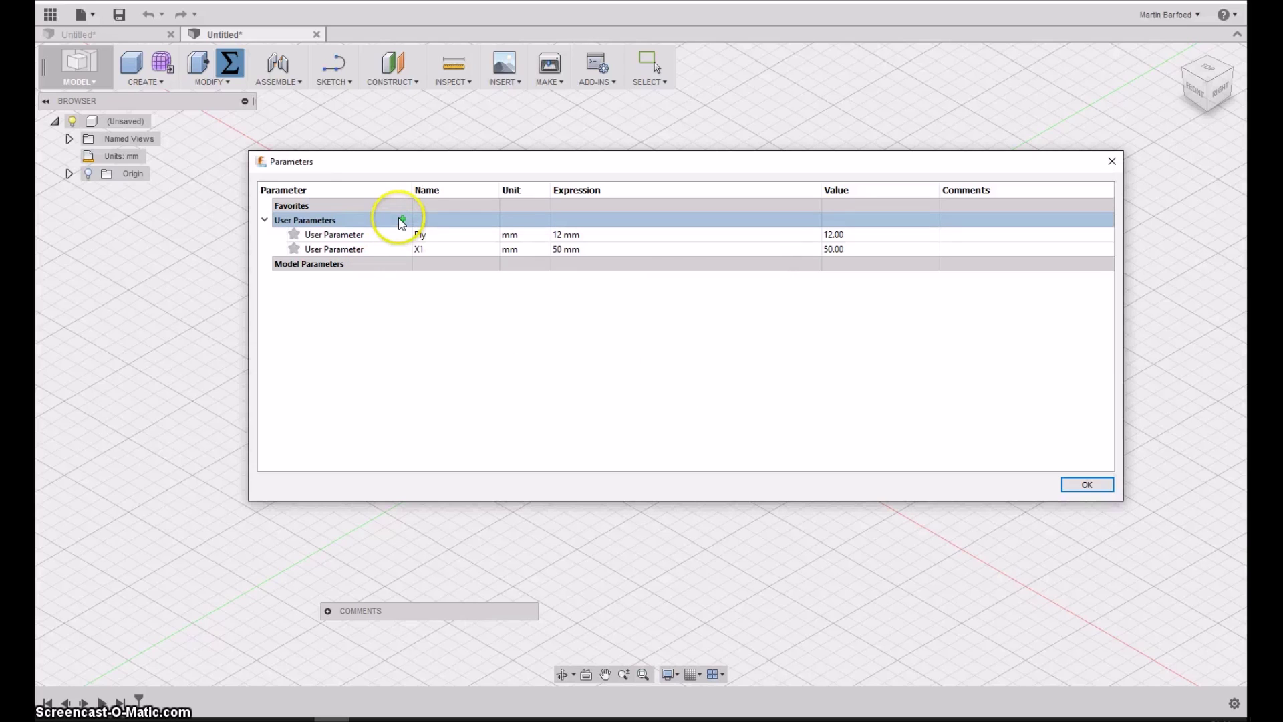
pyautogui.click(402, 219)
pyautogui.write('Y1')
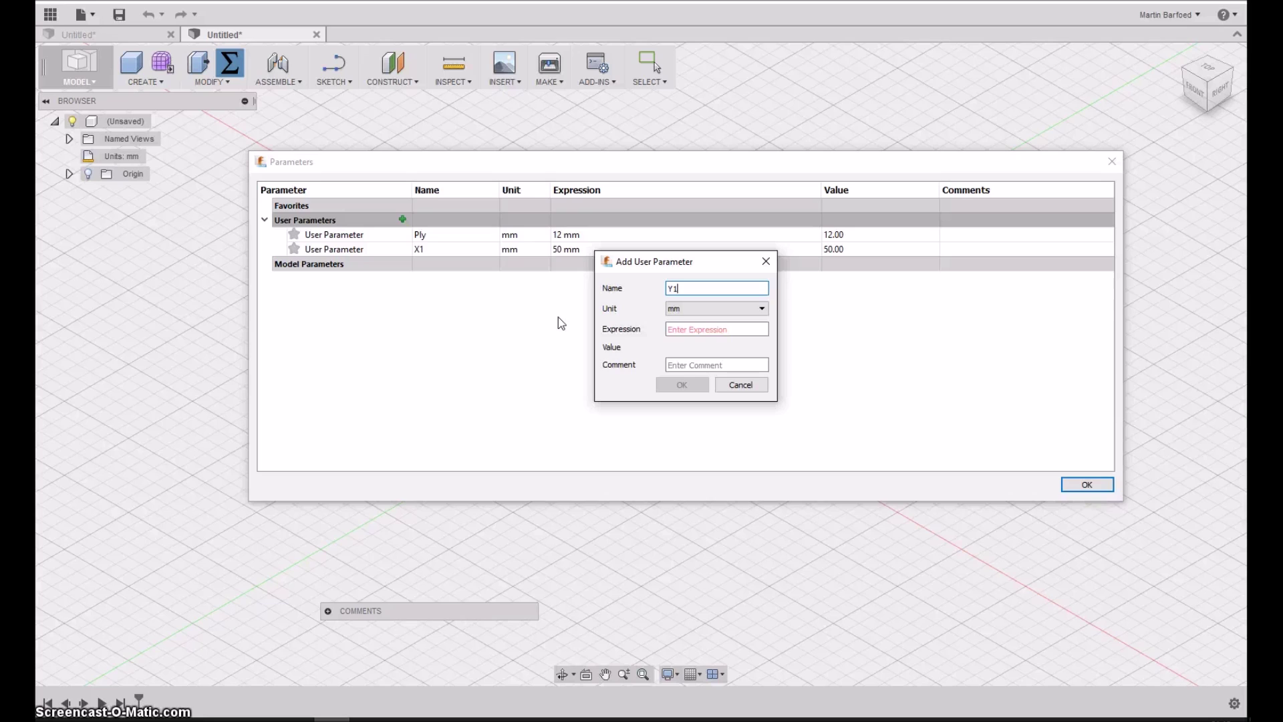
pyautogui.click(688, 288)
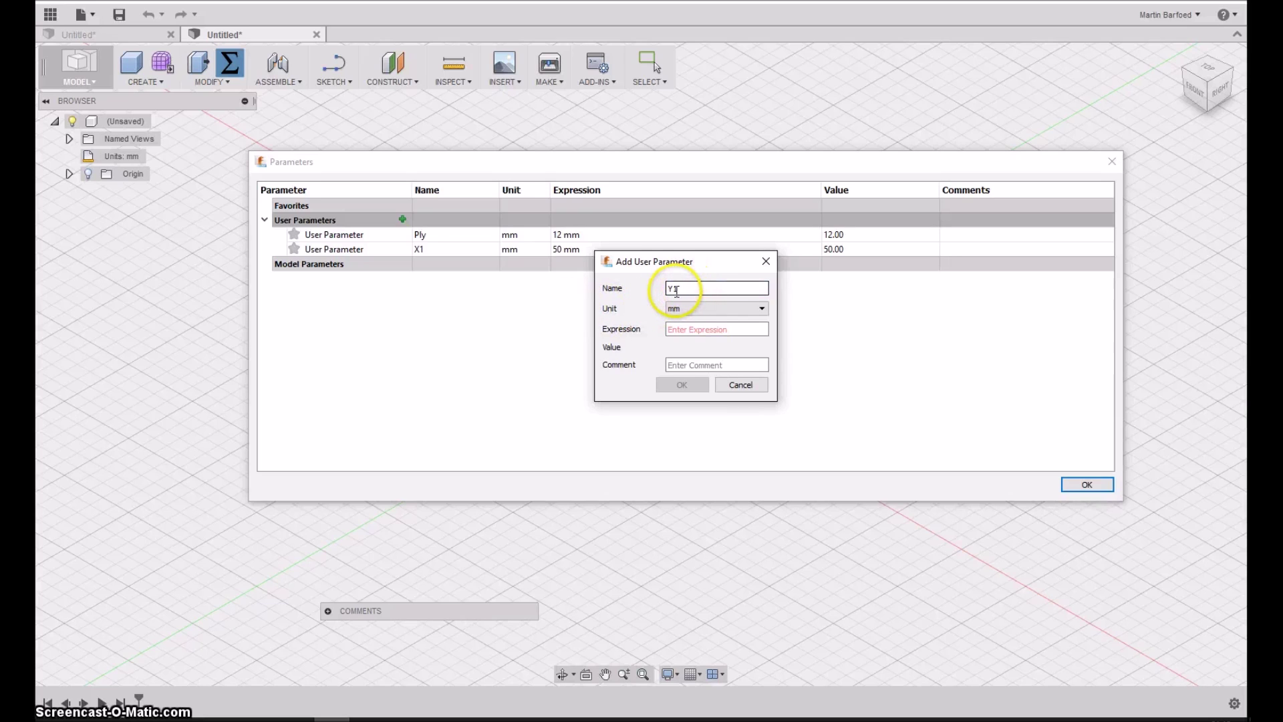
pyautogui.click(688, 329)
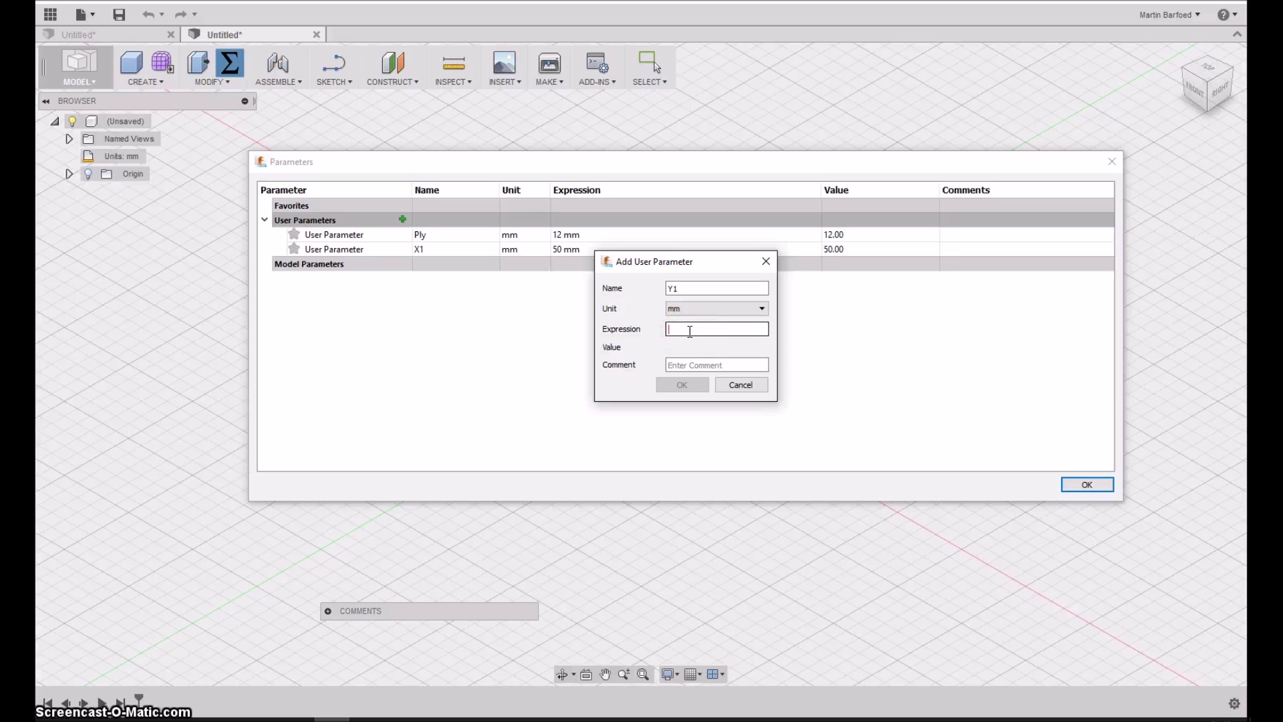
pyautogui.write('75')
pyautogui.click(685, 386)
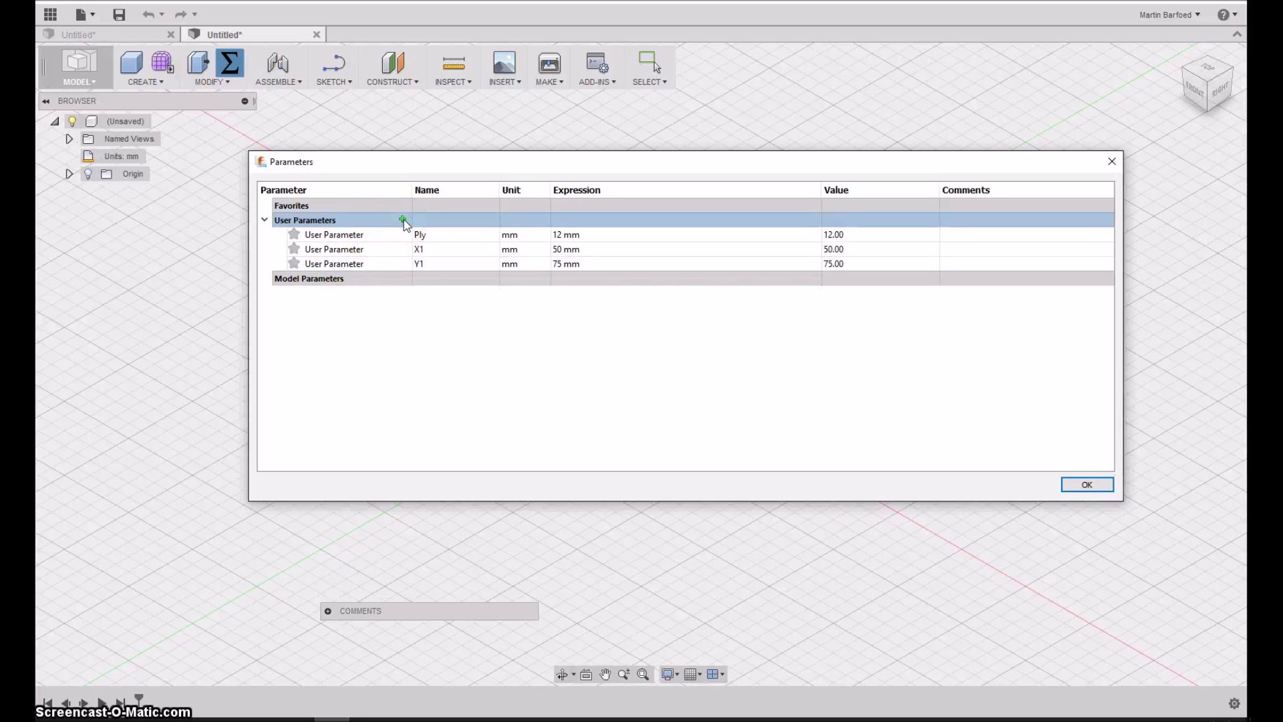
# - Add Dia = X1/2 (25 mm), close the table, and return to the first Untitled design
pyautogui.click(402, 219)
pyautogui.write('Dia')
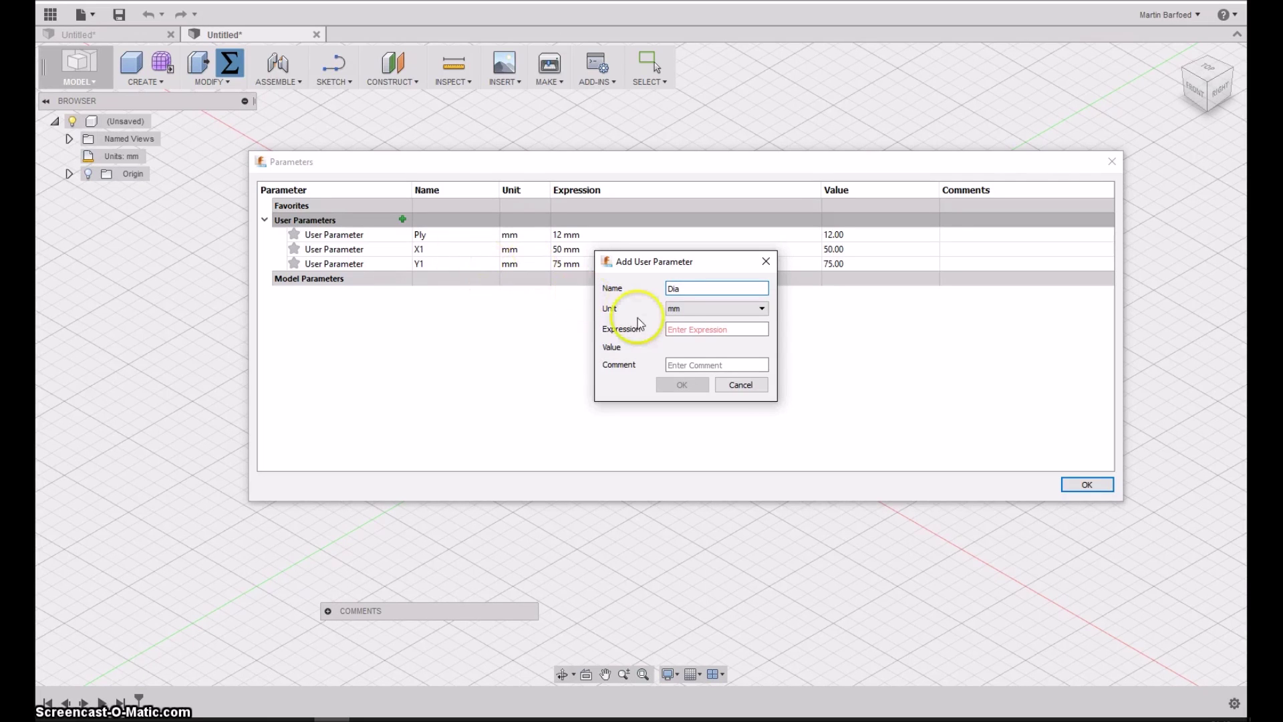
pyautogui.click(677, 330)
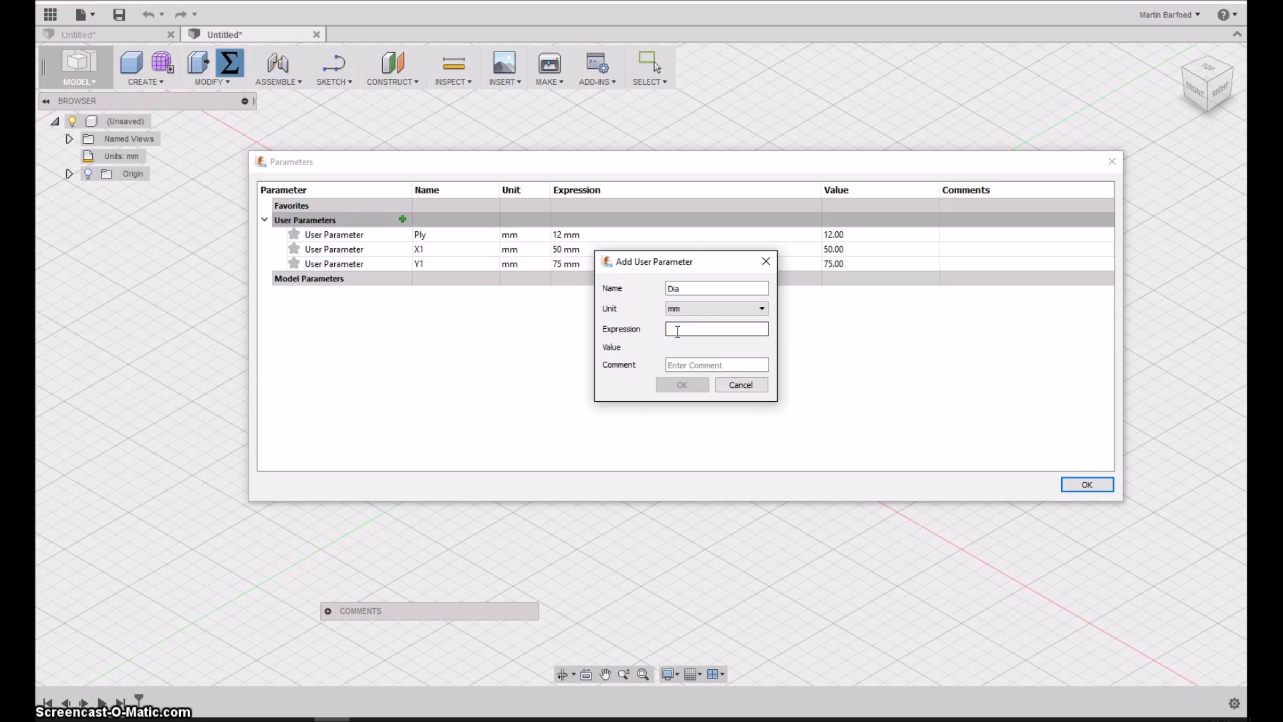
pyautogui.write('X1/2')
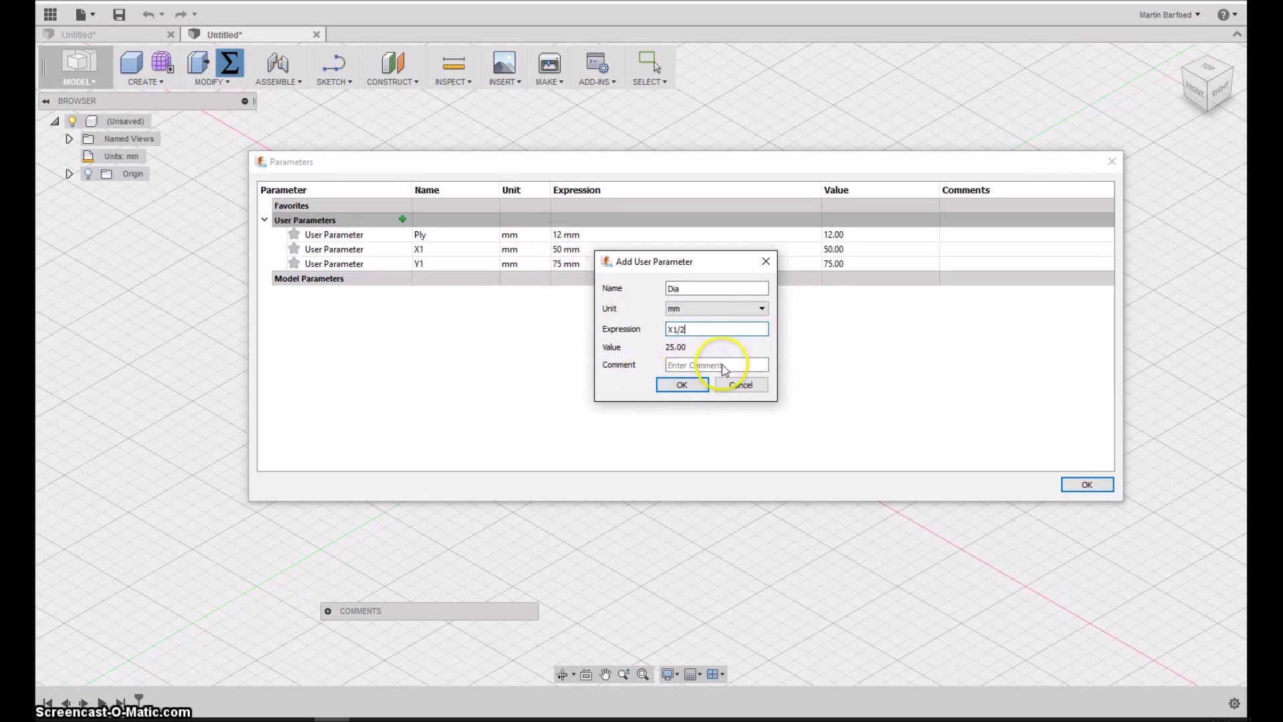
pyautogui.click(681, 386)
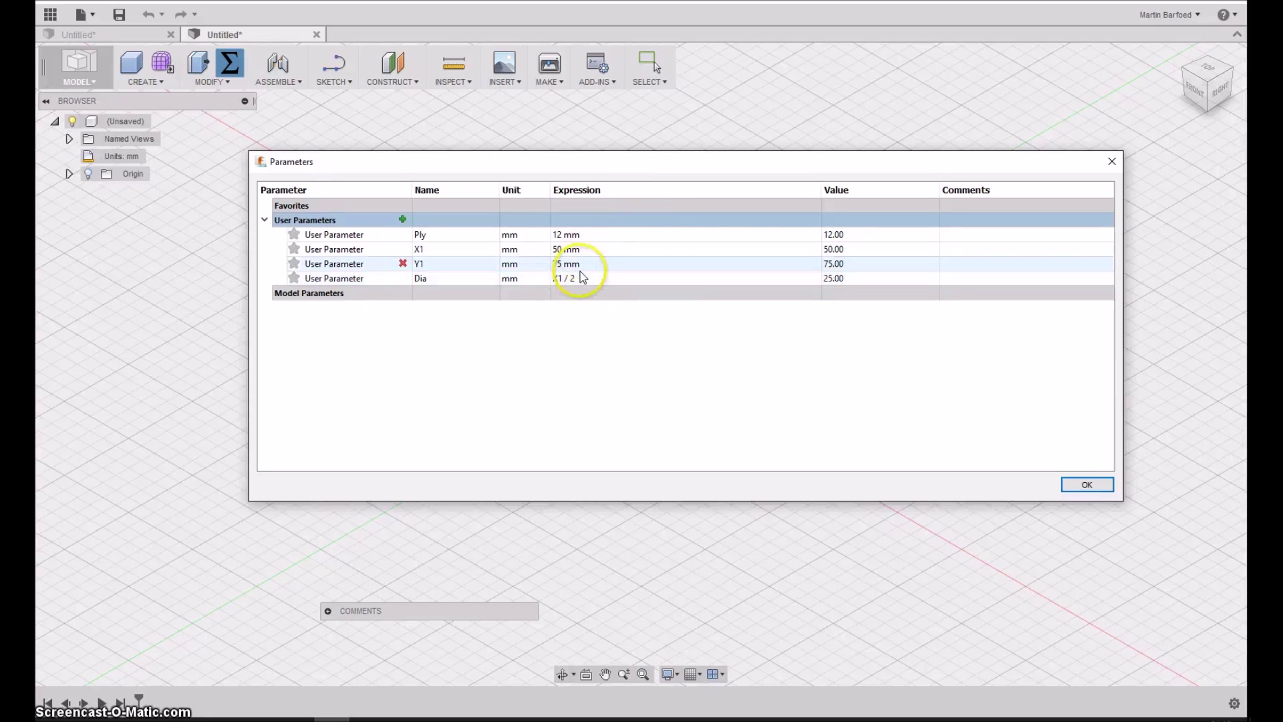
pyautogui.click(1087, 484)
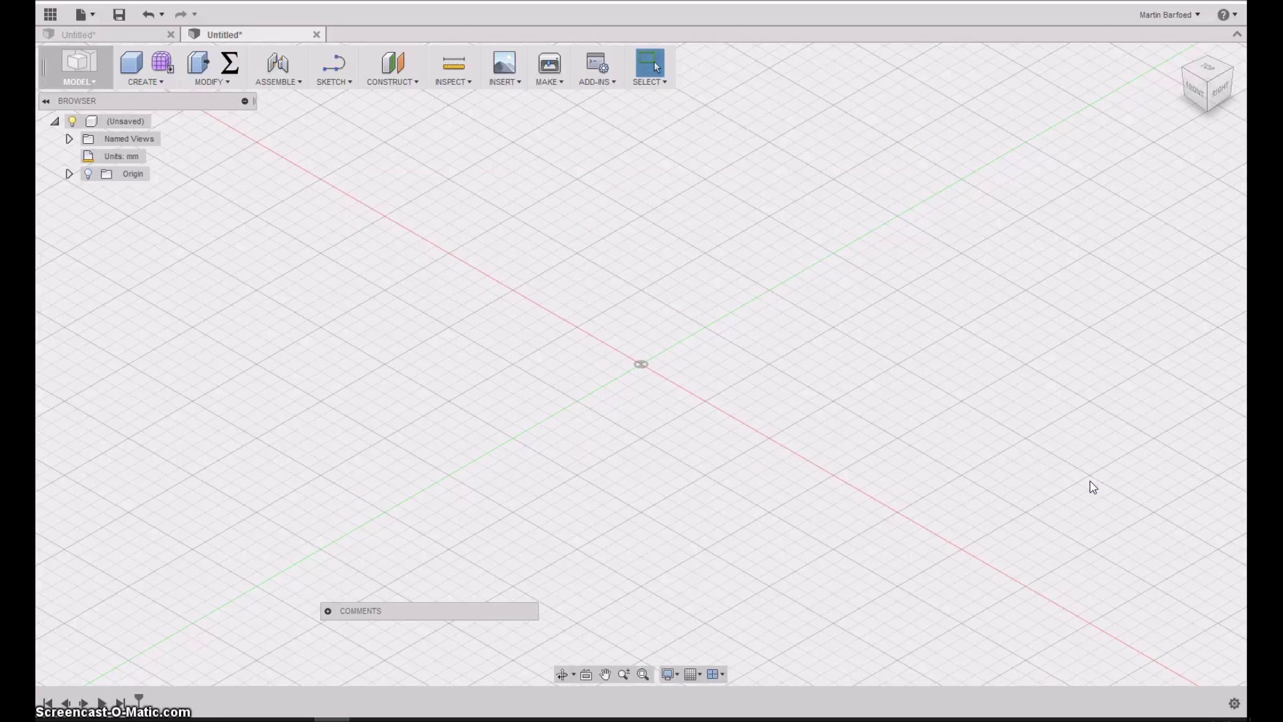
pyautogui.click(135, 33)
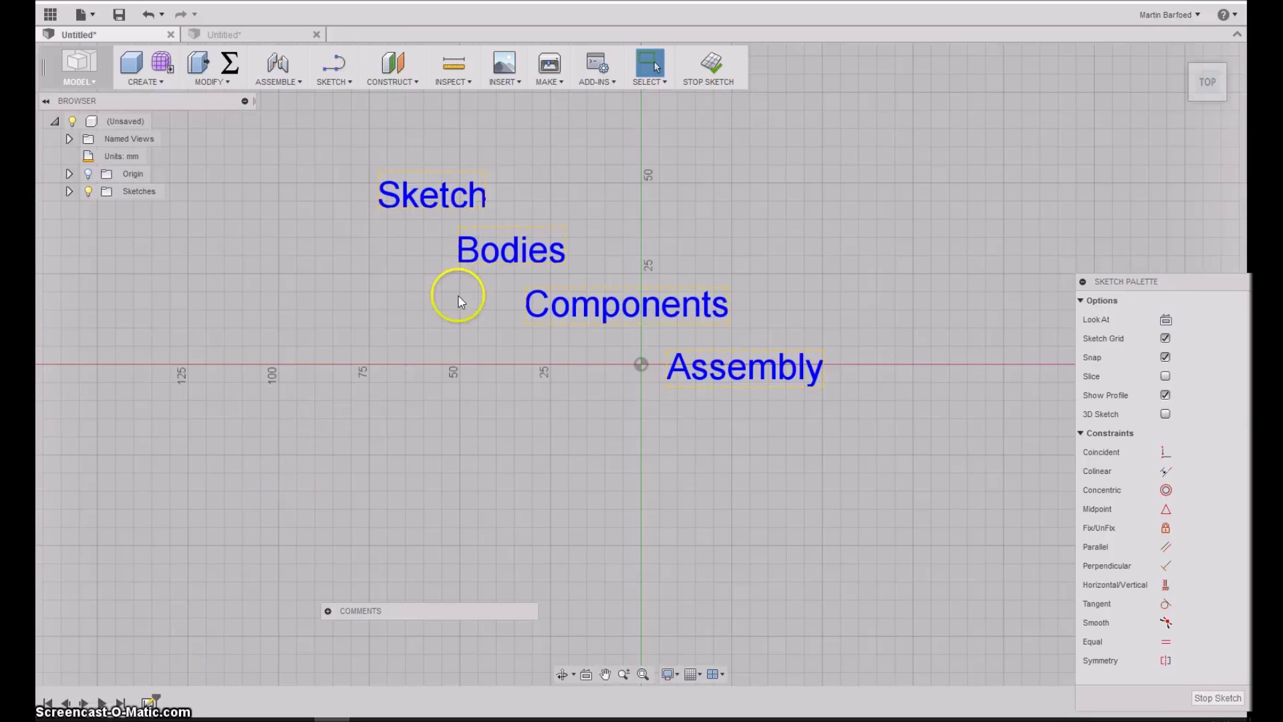
pyautogui.click(554, 244)
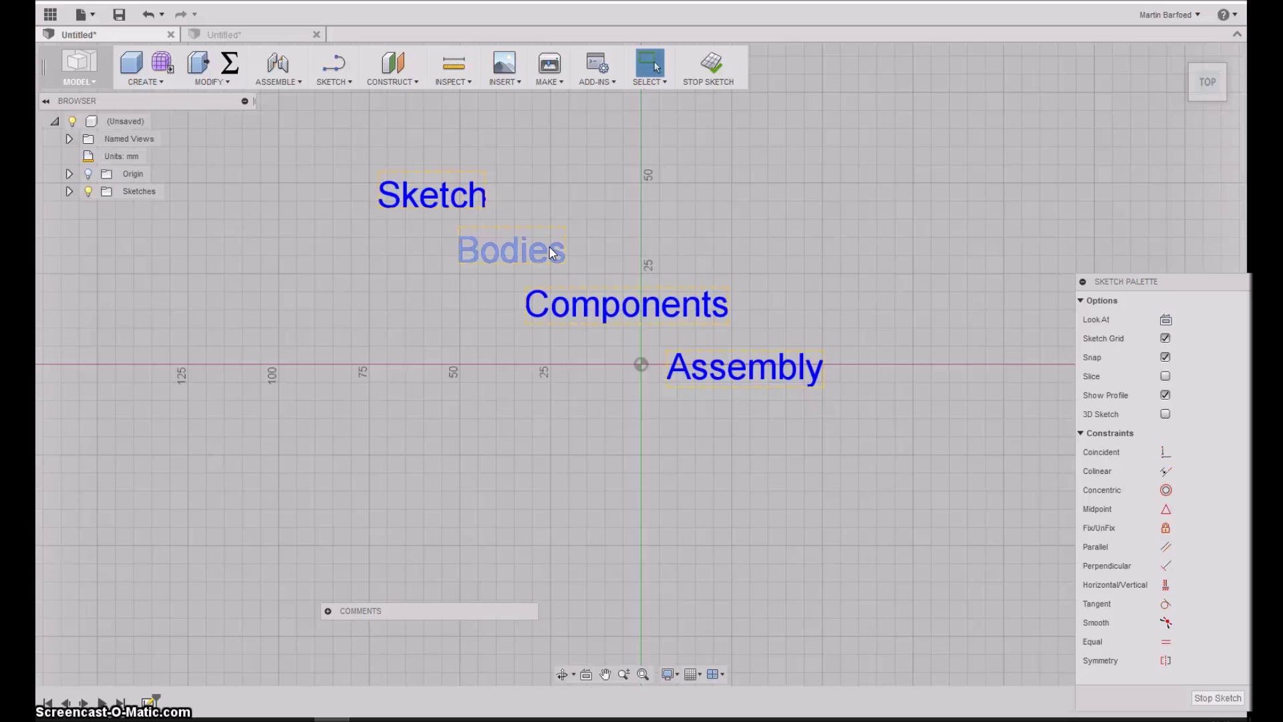
pyautogui.click(578, 251)
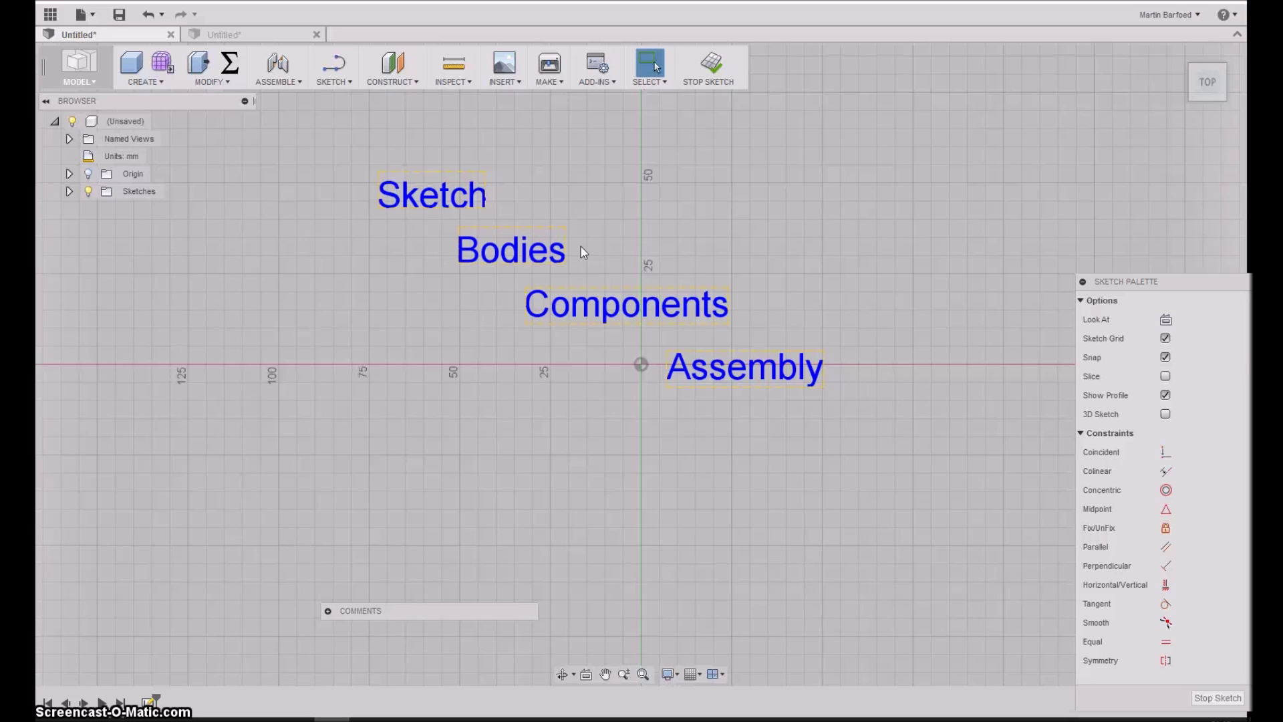
pyautogui.moveTo(666, 218); pyautogui.dragTo(682, 246)
pyautogui.click(433, 200)
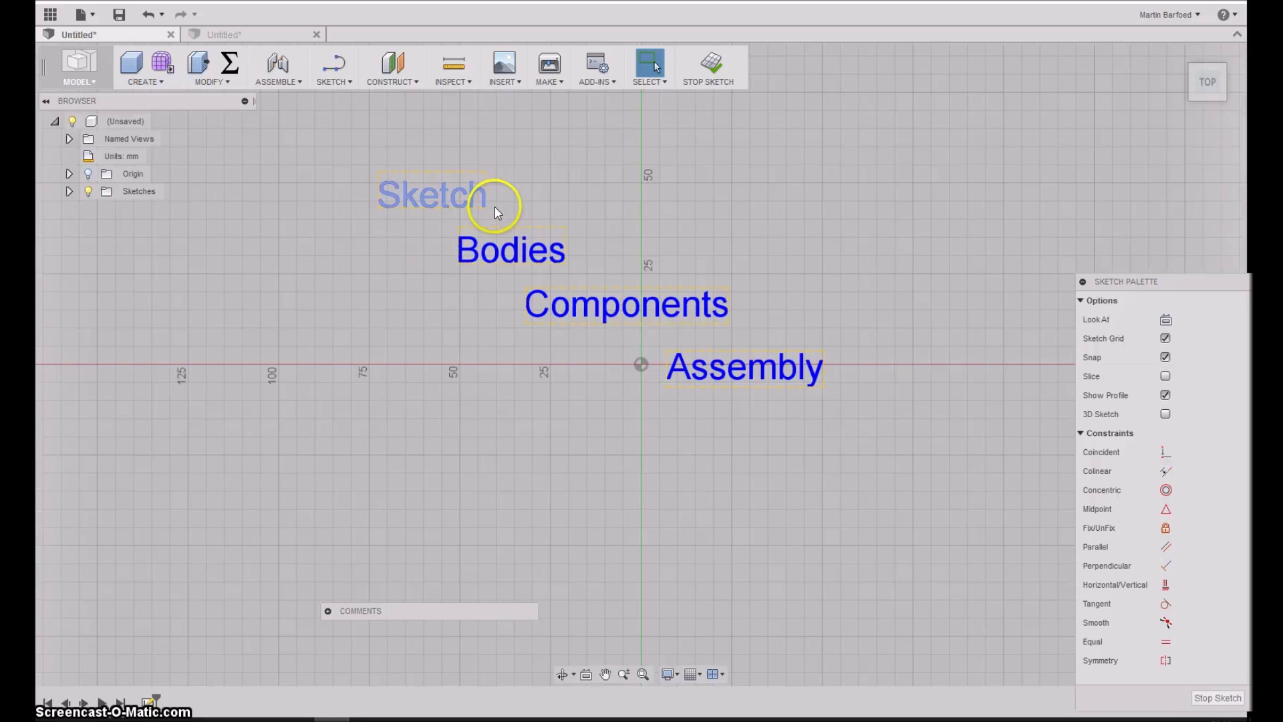
pyautogui.click(519, 246)
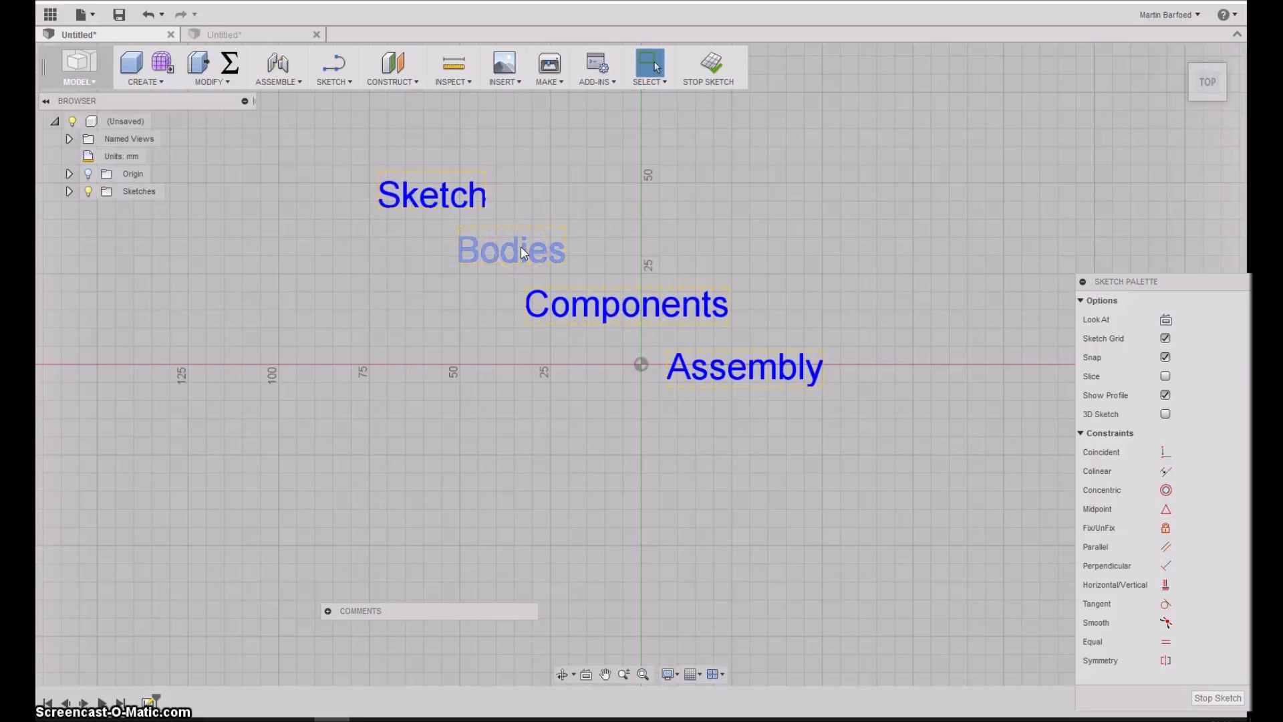
pyautogui.click(527, 267)
pyautogui.click(460, 195)
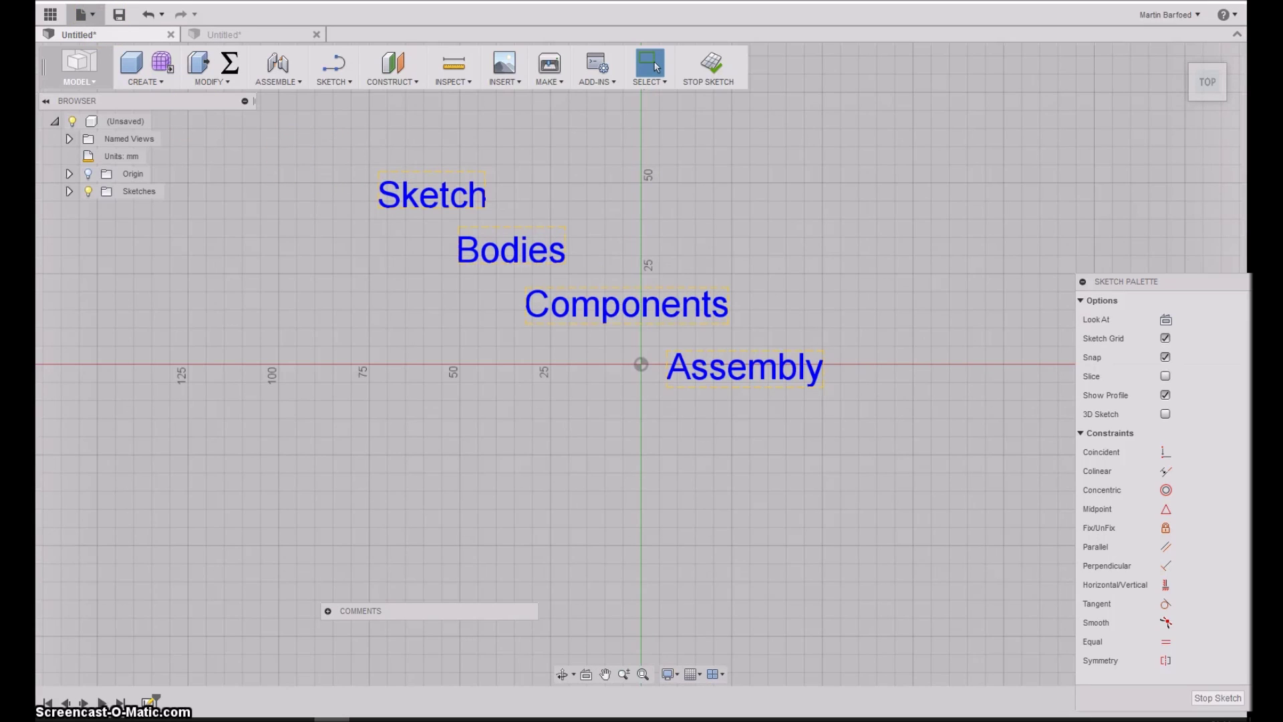
pyautogui.click(266, 35)
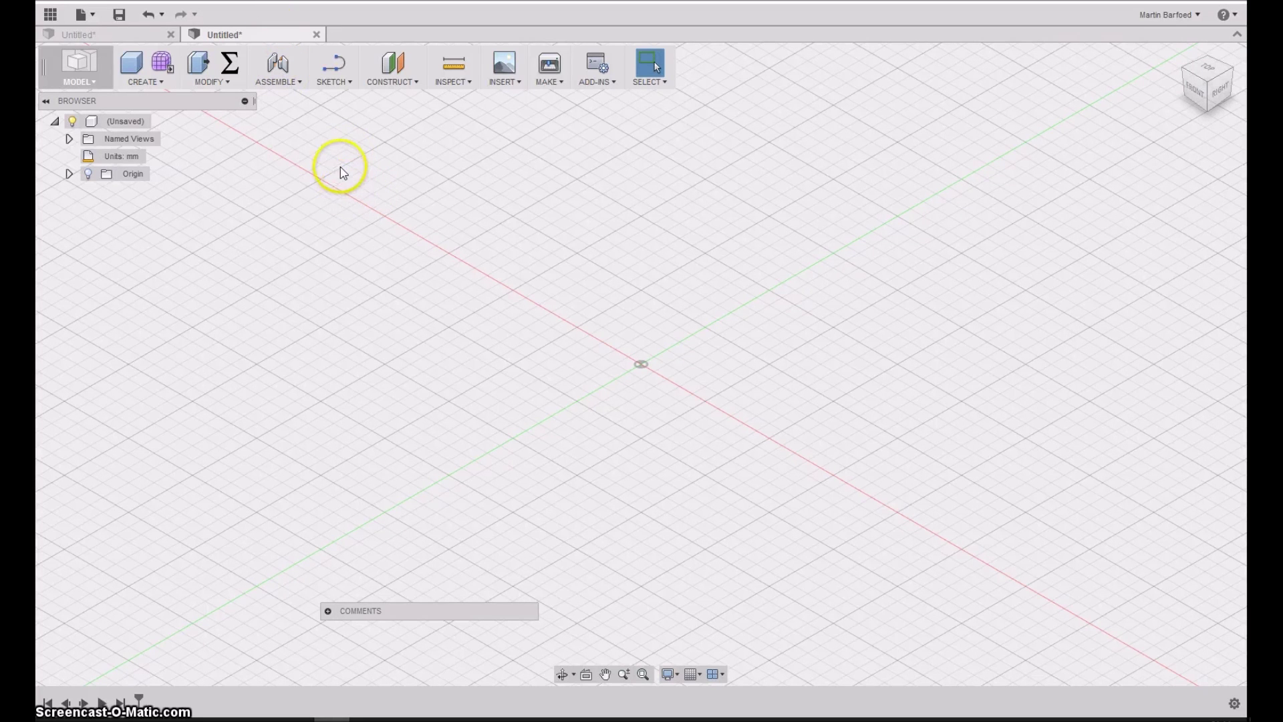
# - Start a new sketch on the horizontal XY origin plane, viewed from Top
pyautogui.click(335, 68)
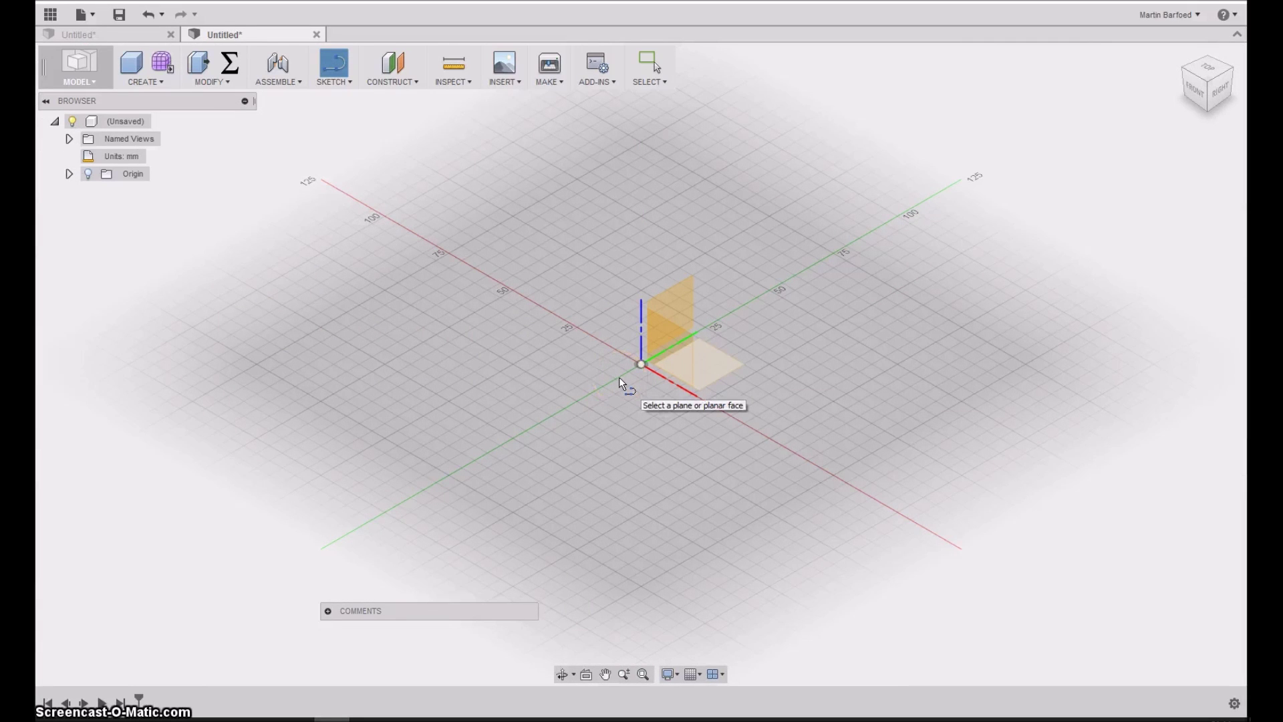
pyautogui.click(622, 377)
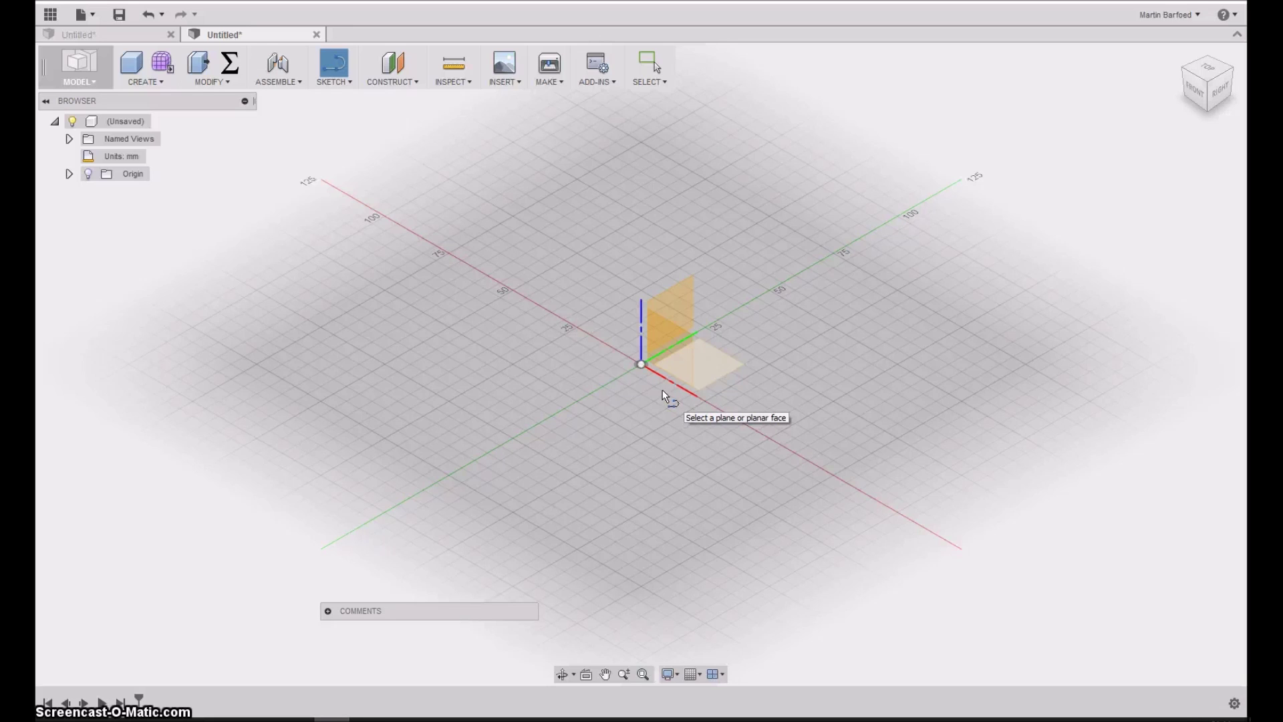
pyautogui.click(673, 391)
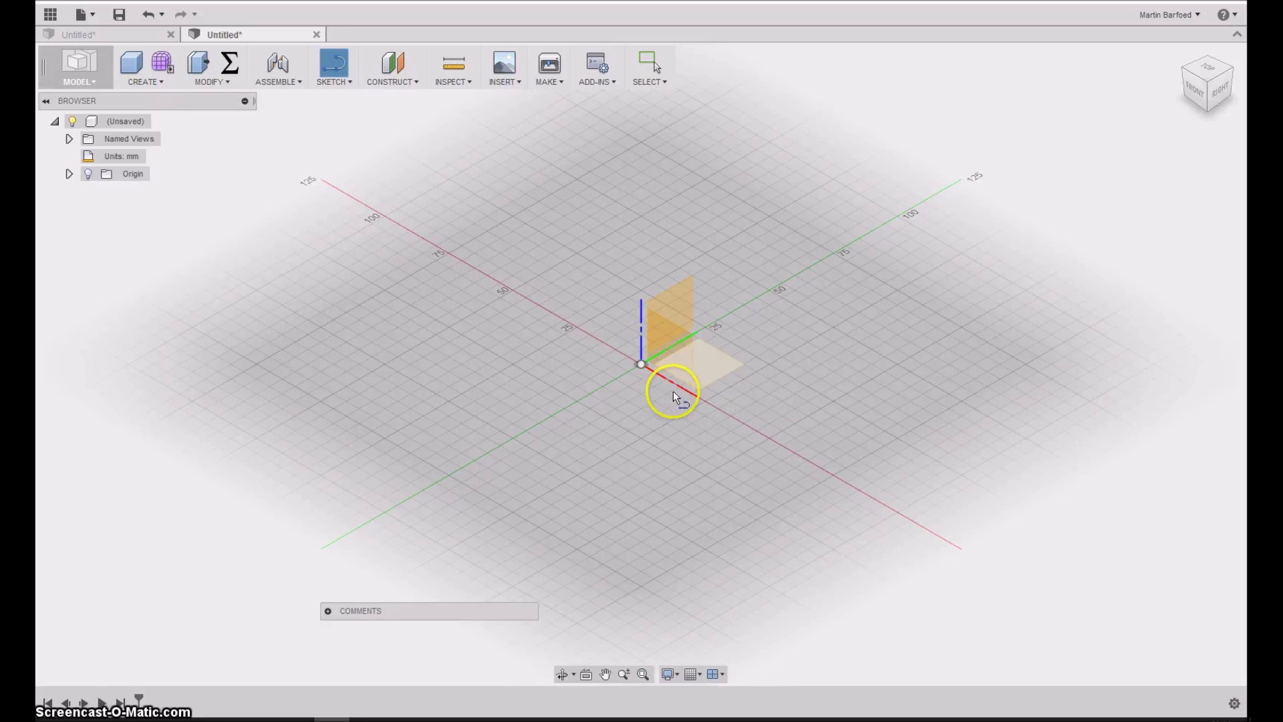
pyautogui.click(723, 389)
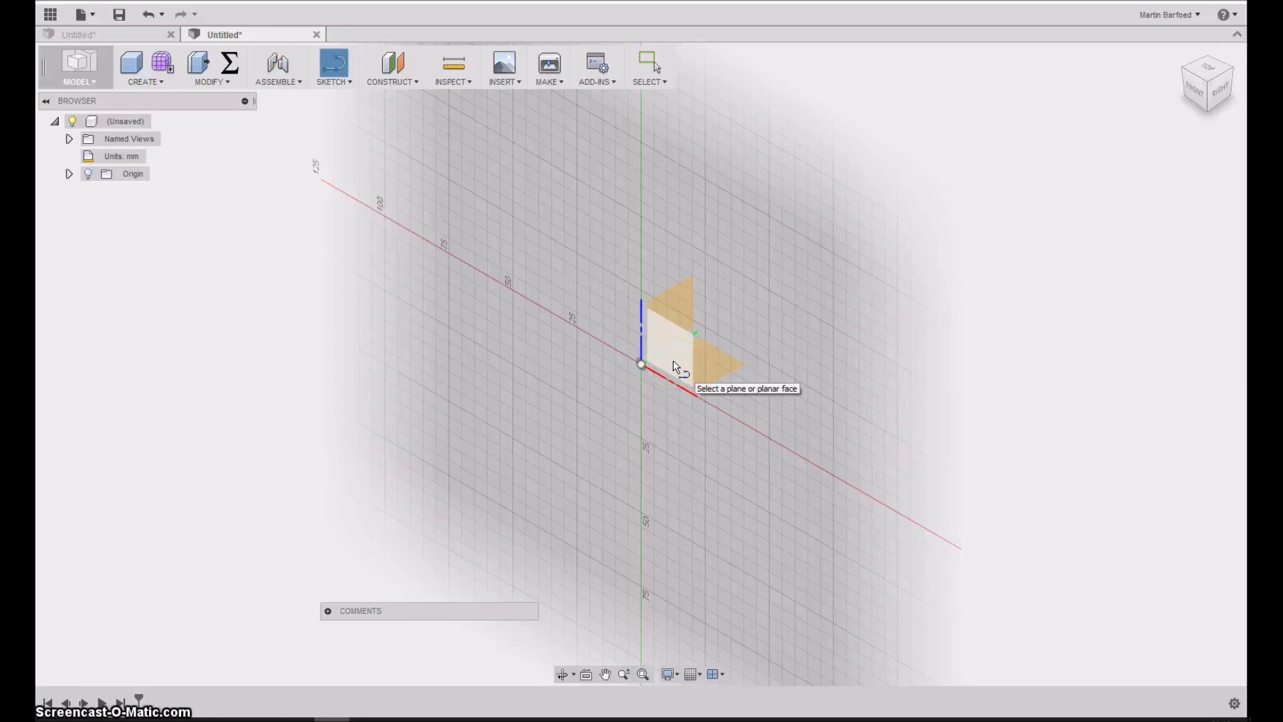
pyautogui.click(679, 338)
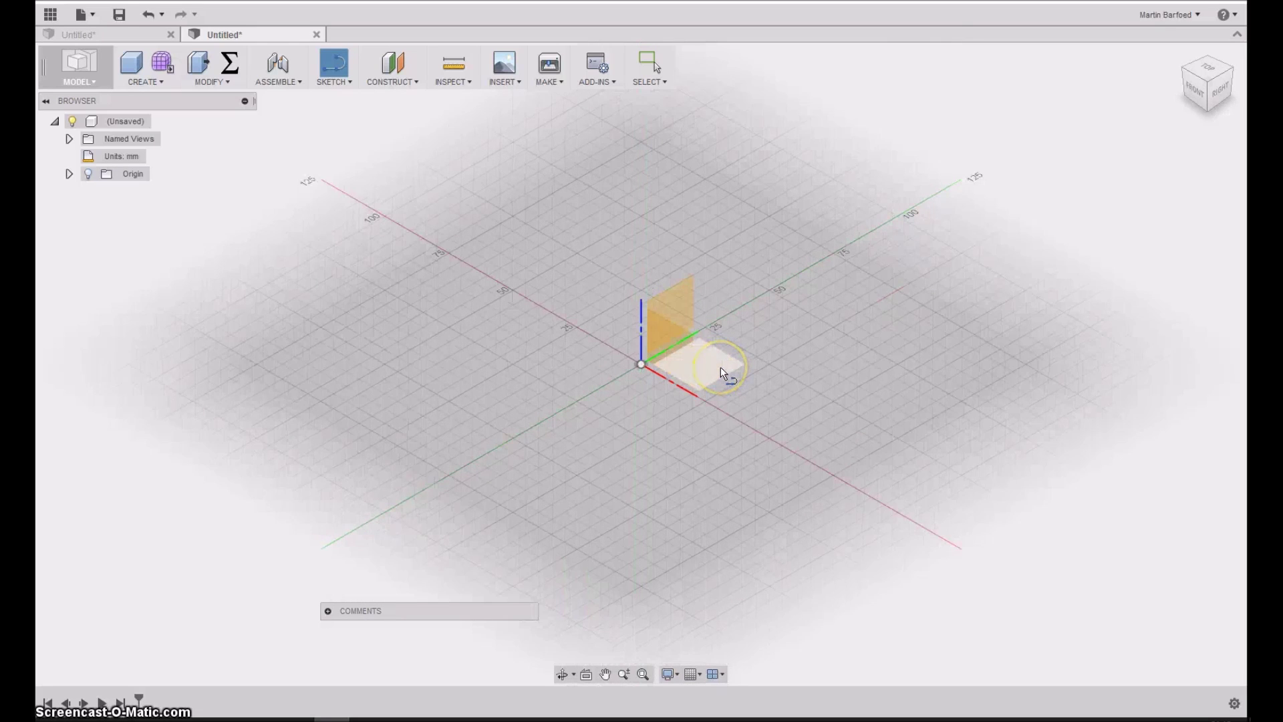
pyautogui.click(721, 367)
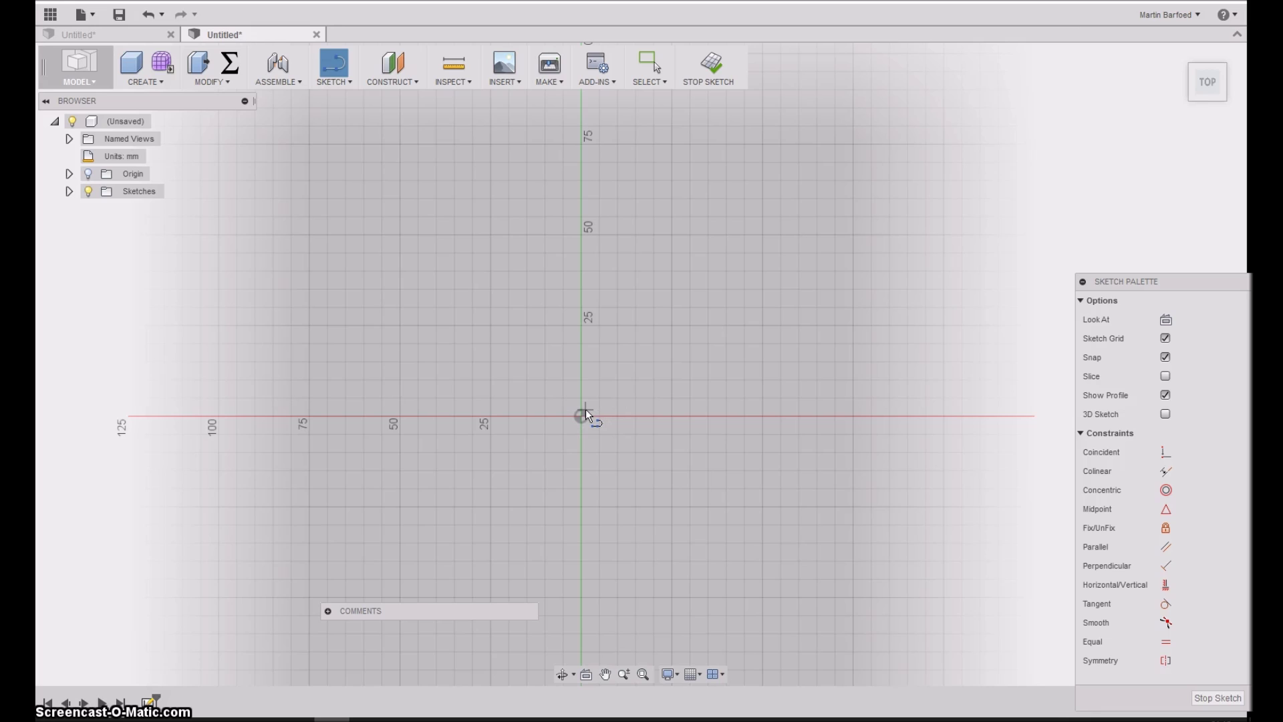
# - Draw a 2-point rectangle from the origin, roughly 50 mm wide by 75 mm tall
pyautogui.moveTo(1196, 93)
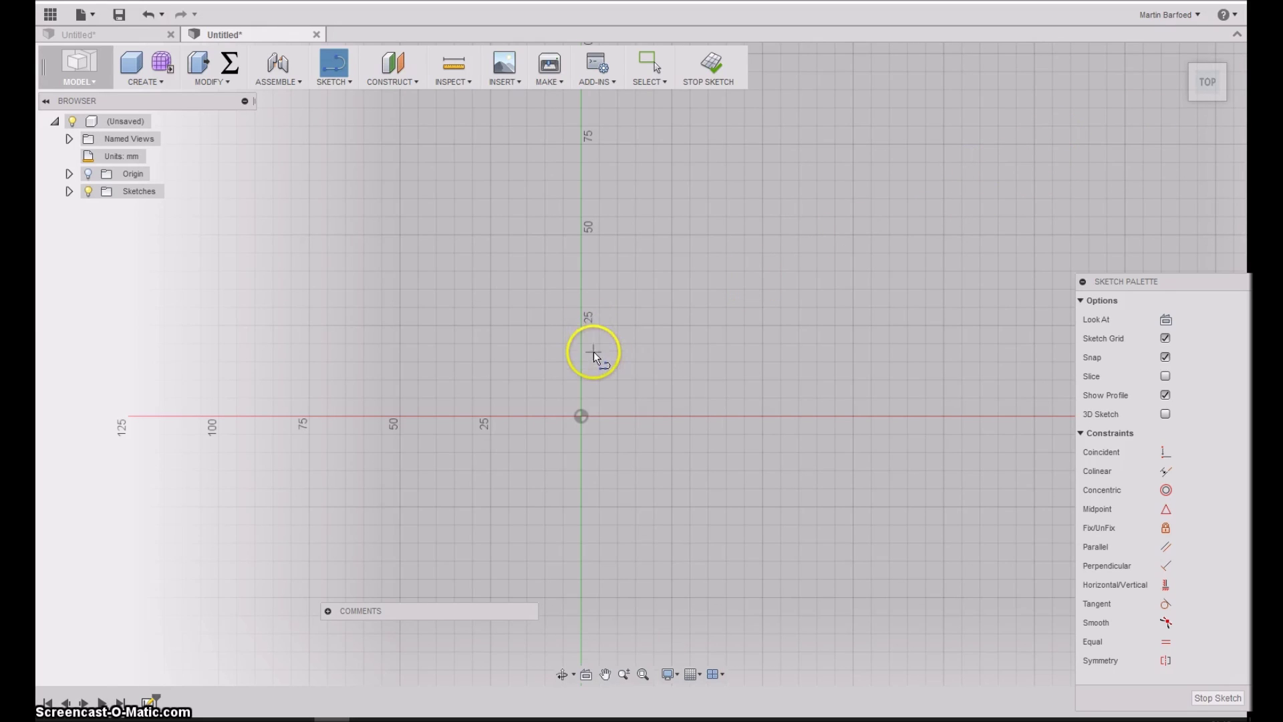
pyautogui.press('r')
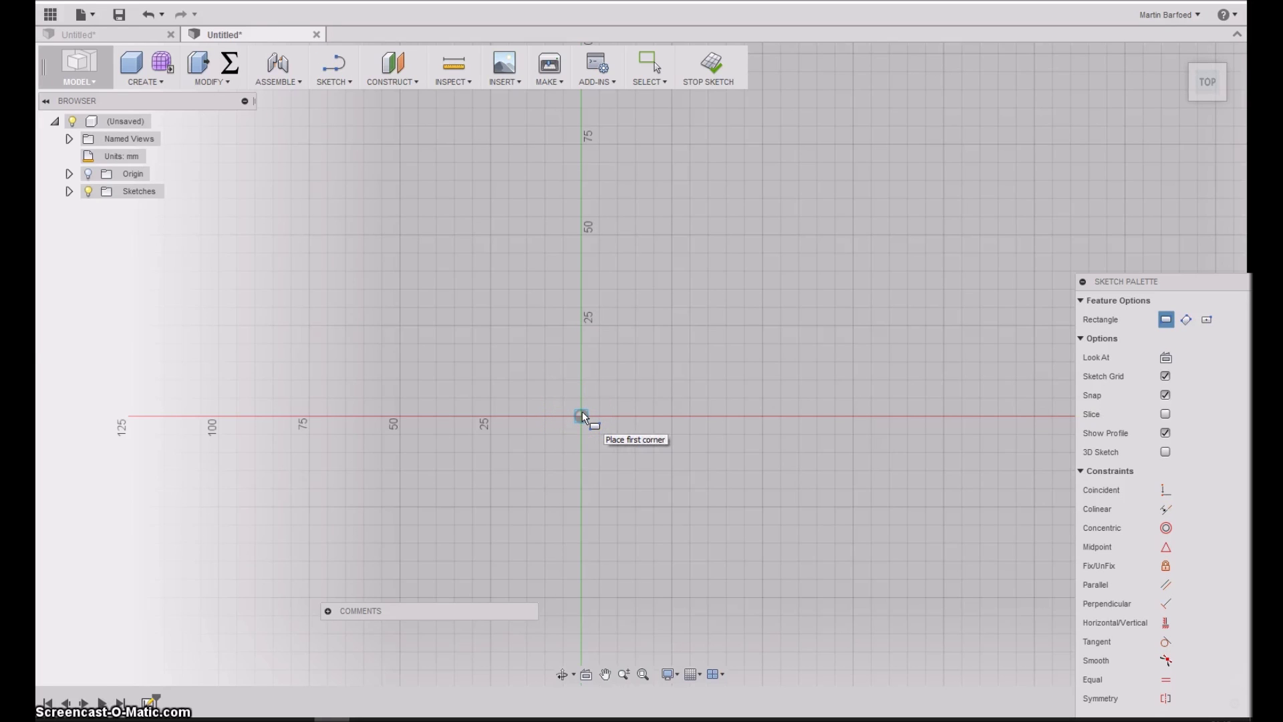
pyautogui.moveTo(582, 416); pyautogui.dragTo(779, 129)
pyautogui.press('Tab')
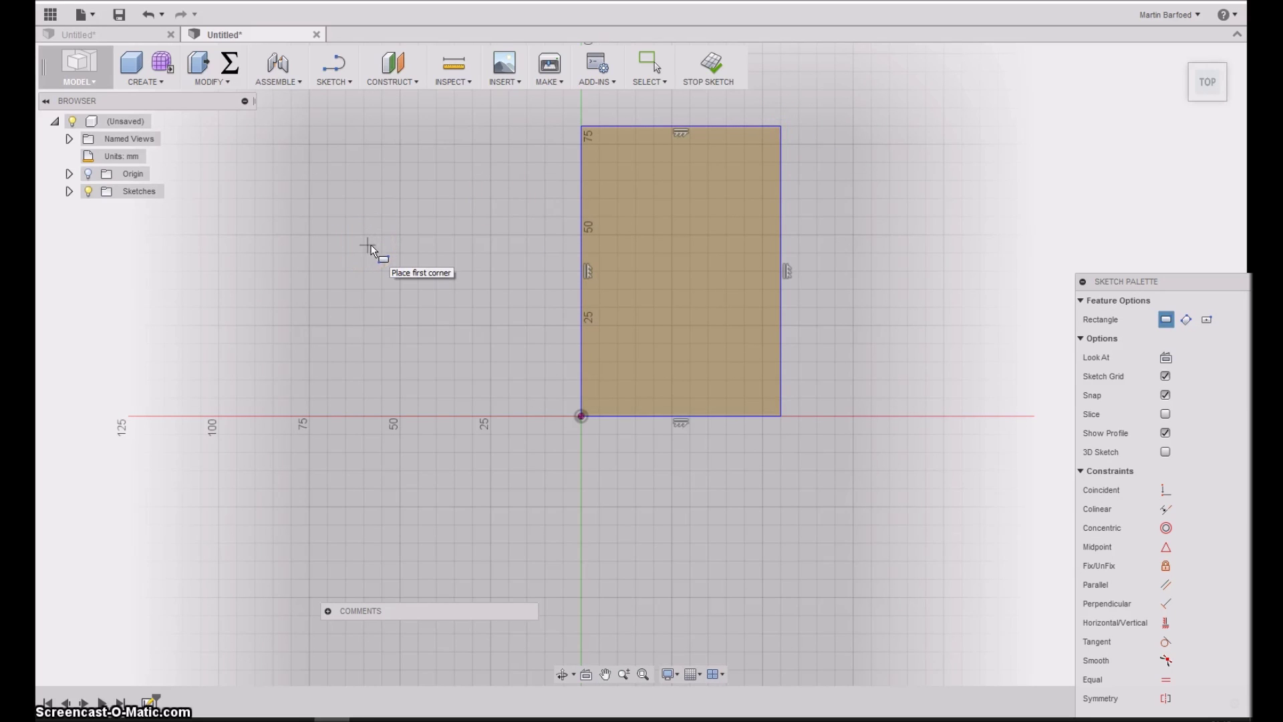
pyautogui.click(527, 247)
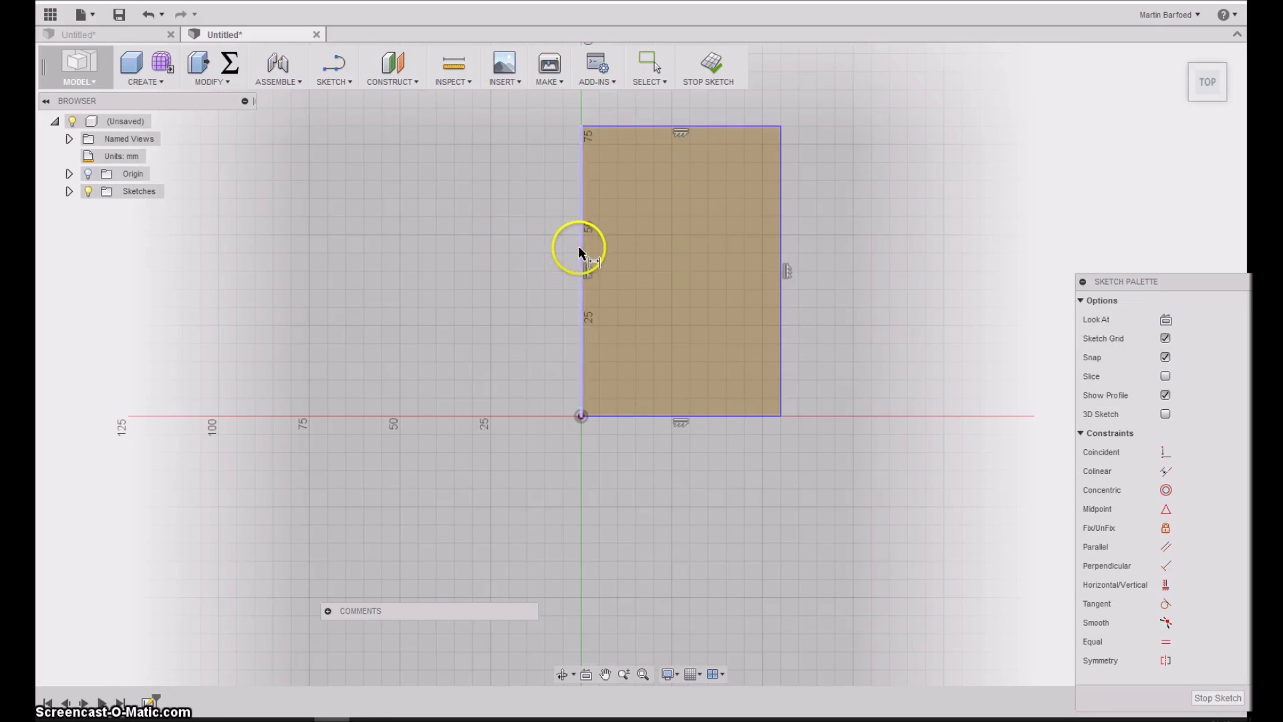
# - Dimension the rectangle's left edge to Y1 (75 mm) and bottom edge to 50 mm
pyautogui.click(472, 266)
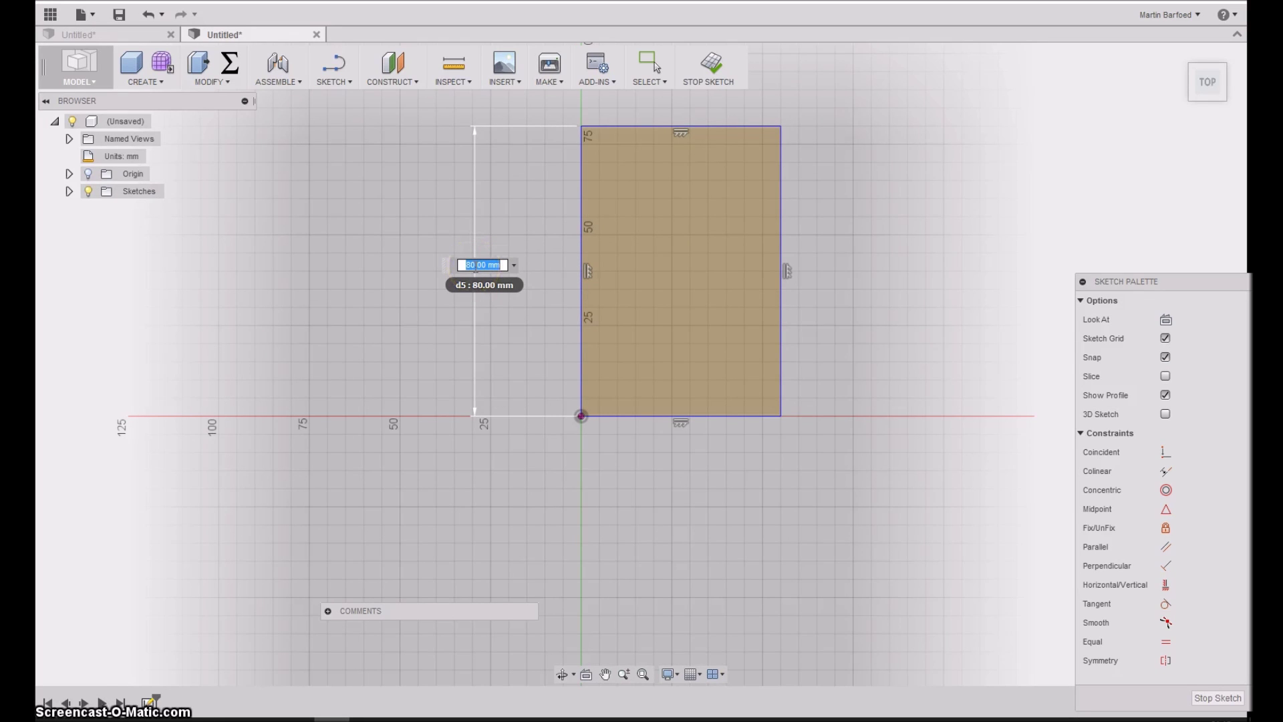
pyautogui.press('BackSpace')
pyautogui.write('Y1')
pyautogui.click(476, 265)
pyautogui.press('Return')
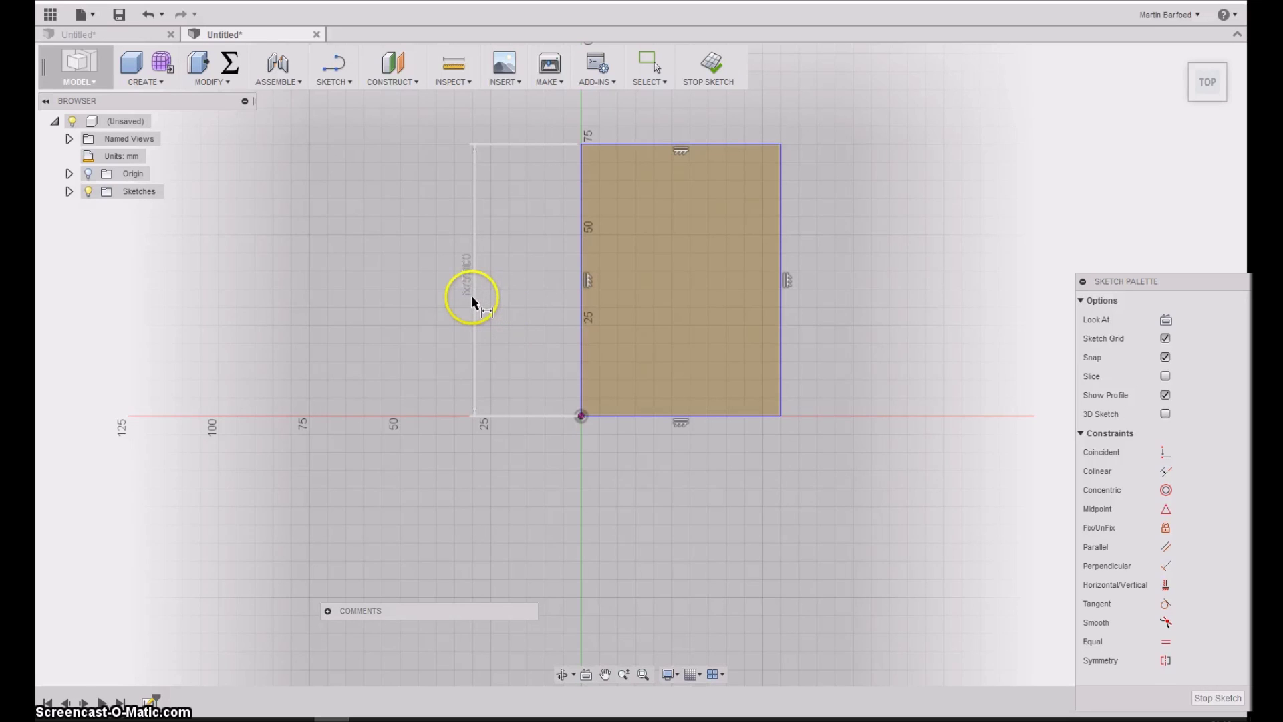
pyautogui.click(673, 422)
pyautogui.click(679, 482)
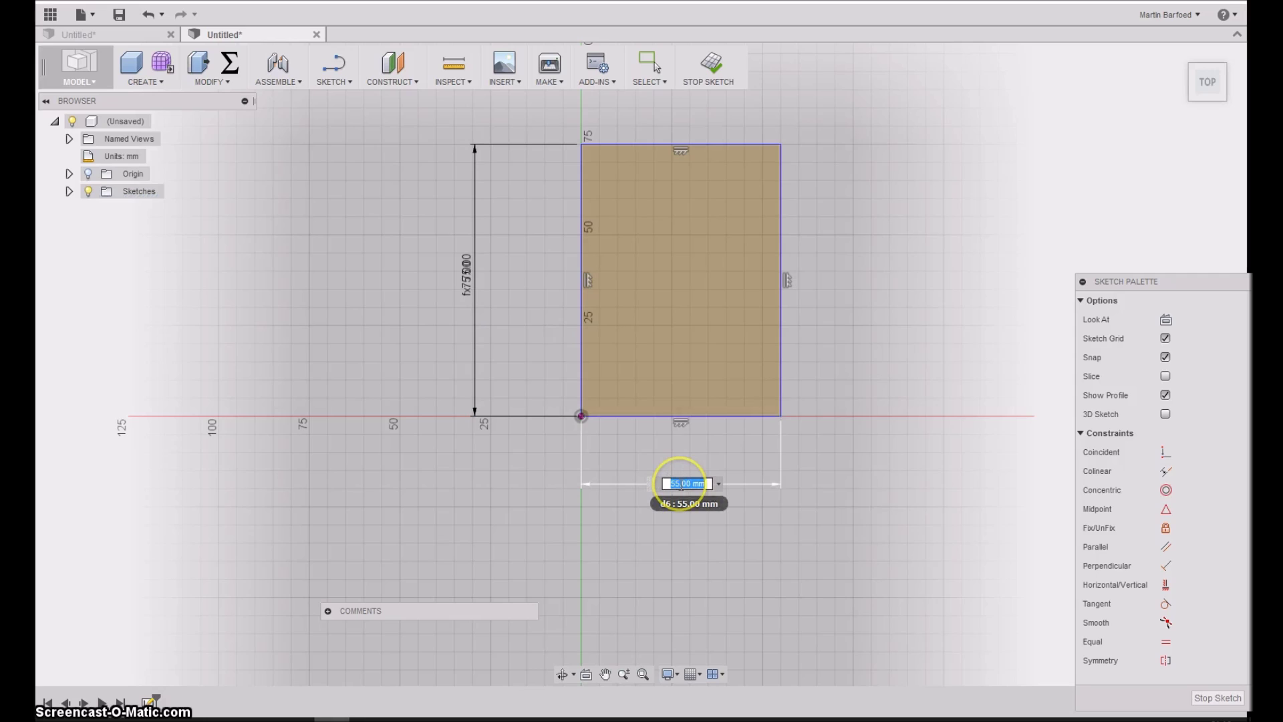
pyautogui.press('BackSpace')
pyautogui.write('50')
pyautogui.press('Return')
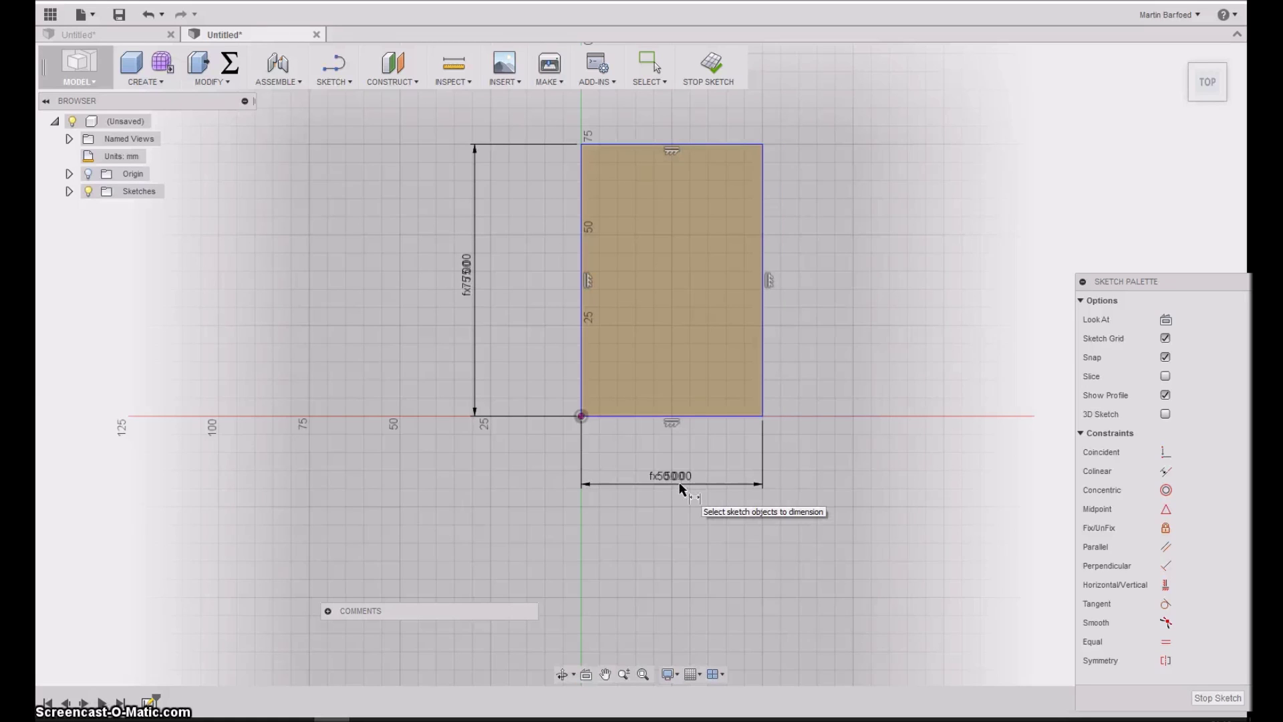
pyautogui.click(677, 431)
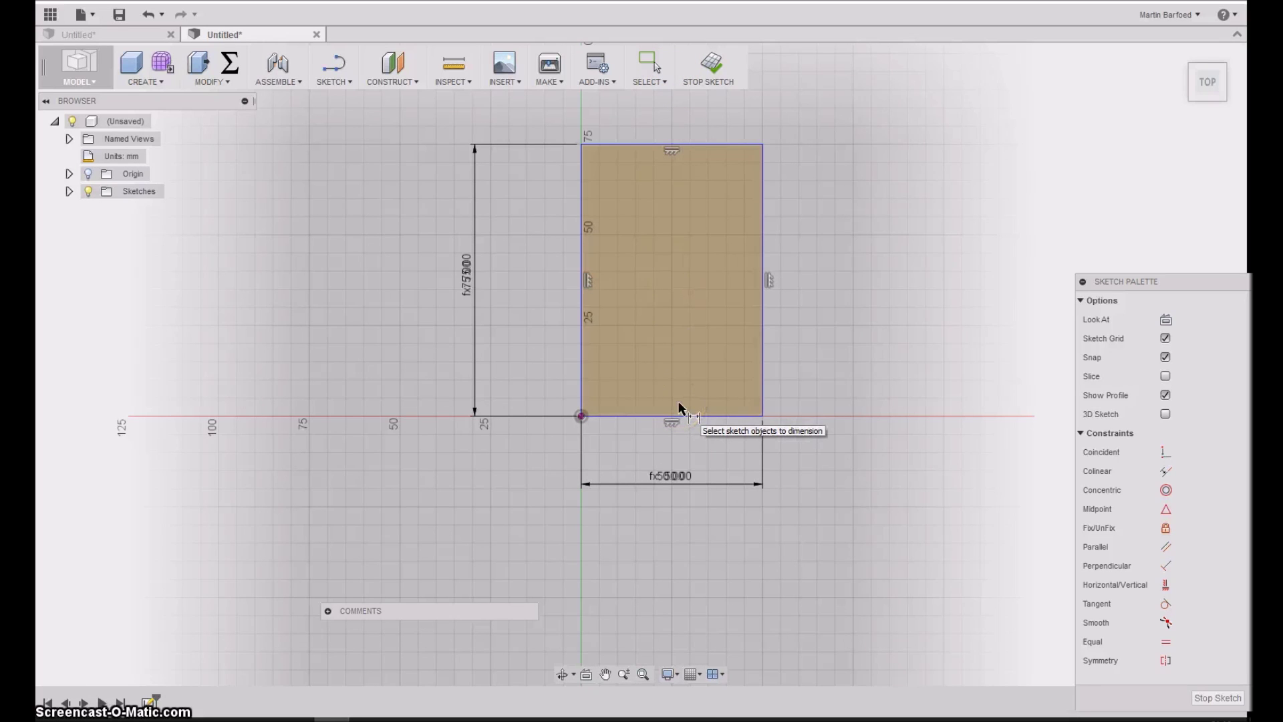
pyautogui.click(670, 322)
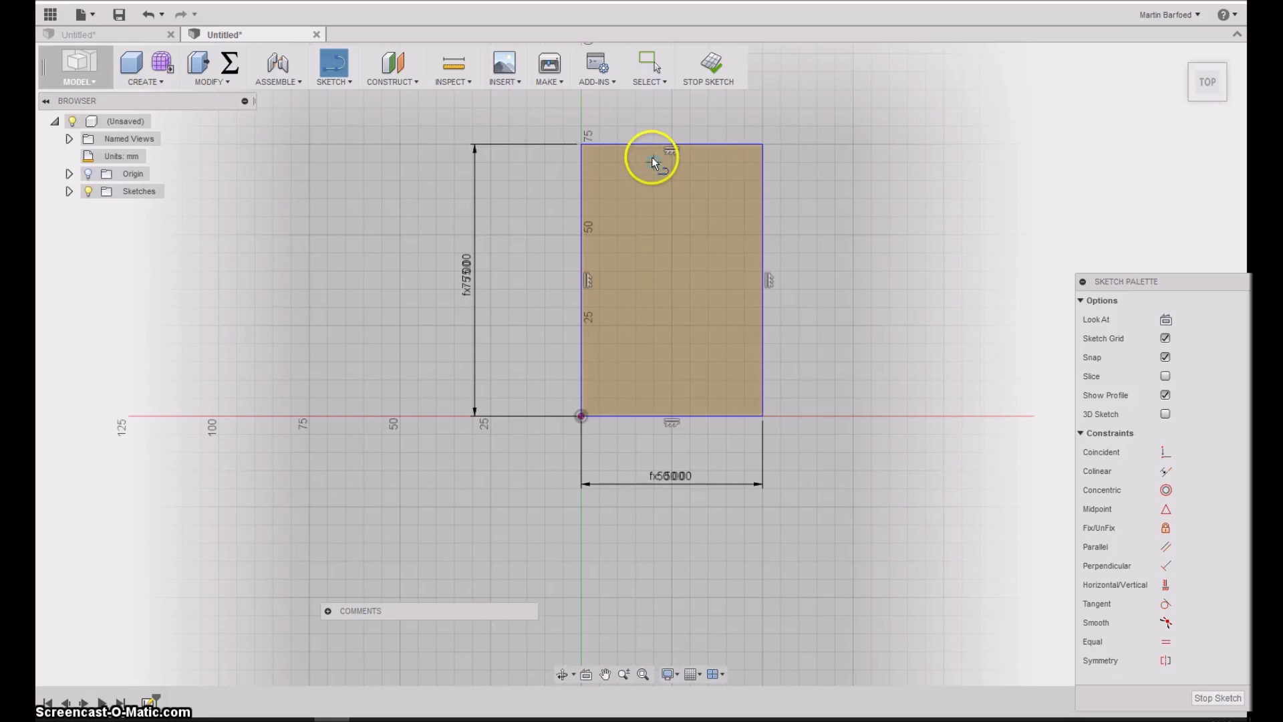
# - Draw a vertical line joining the top and bottom edge midpoints and make it construction
pyautogui.click(672, 149)
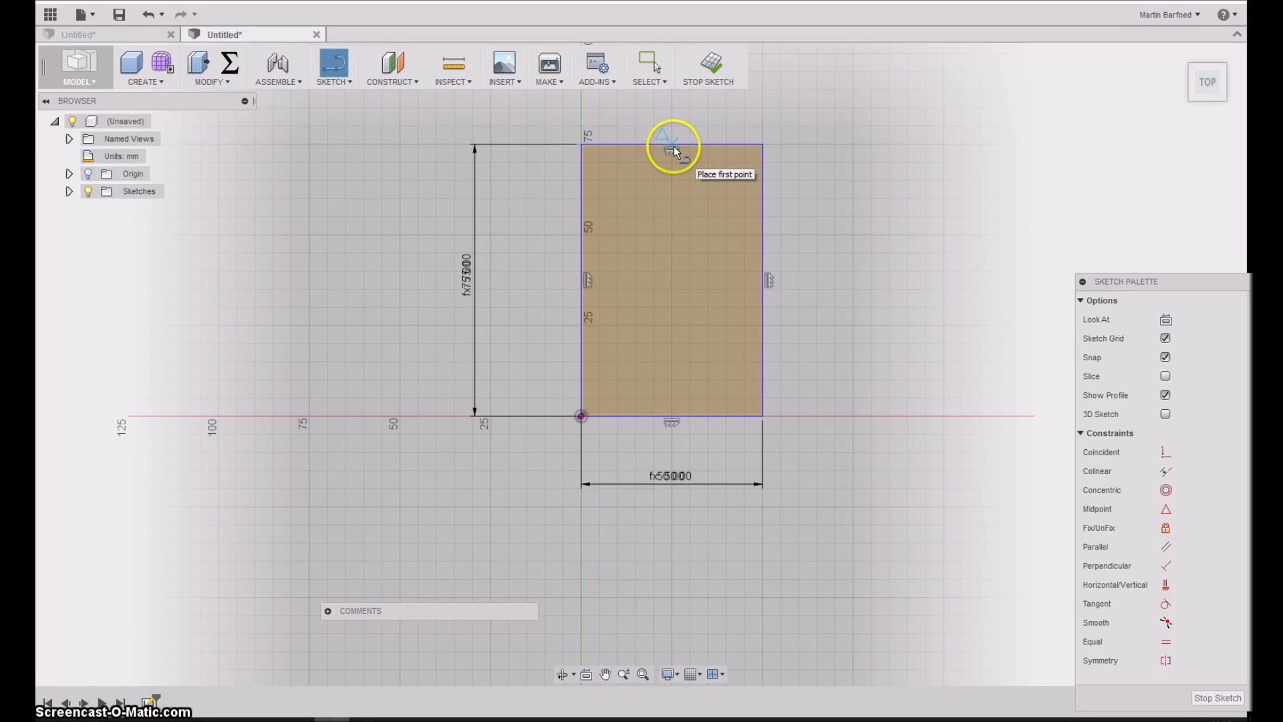
pyautogui.click(671, 415)
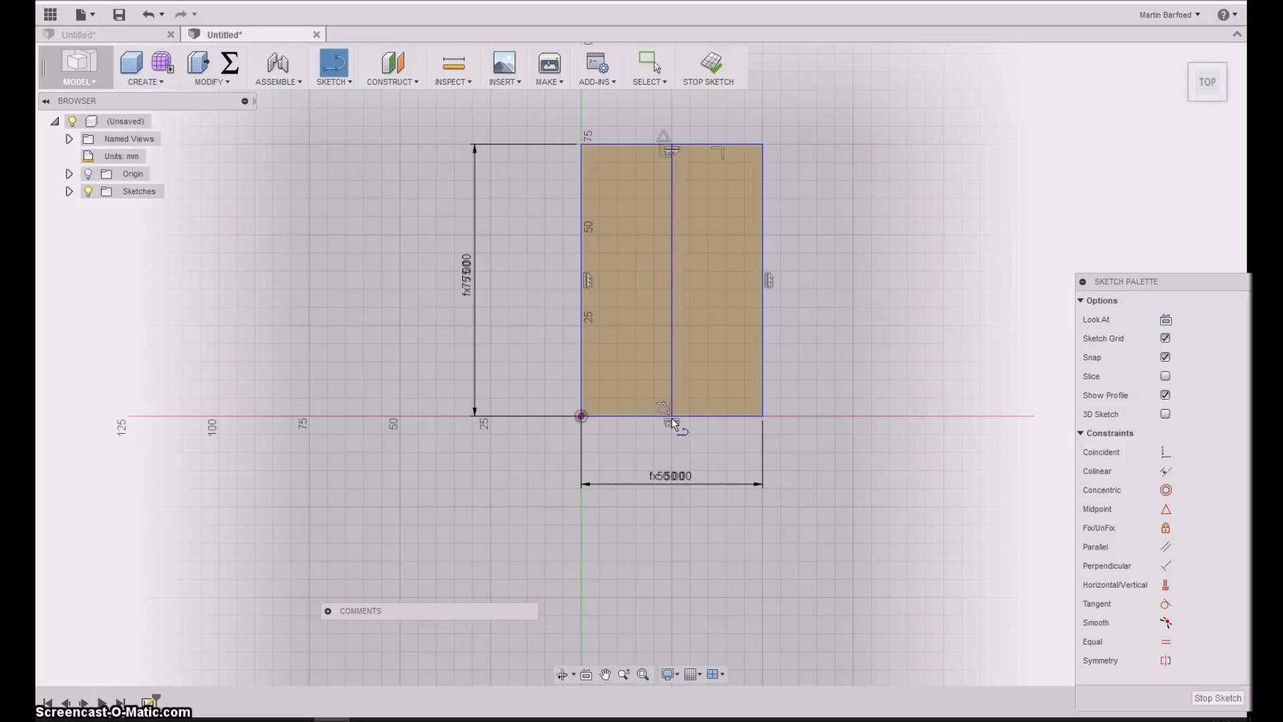
pyautogui.click(670, 406)
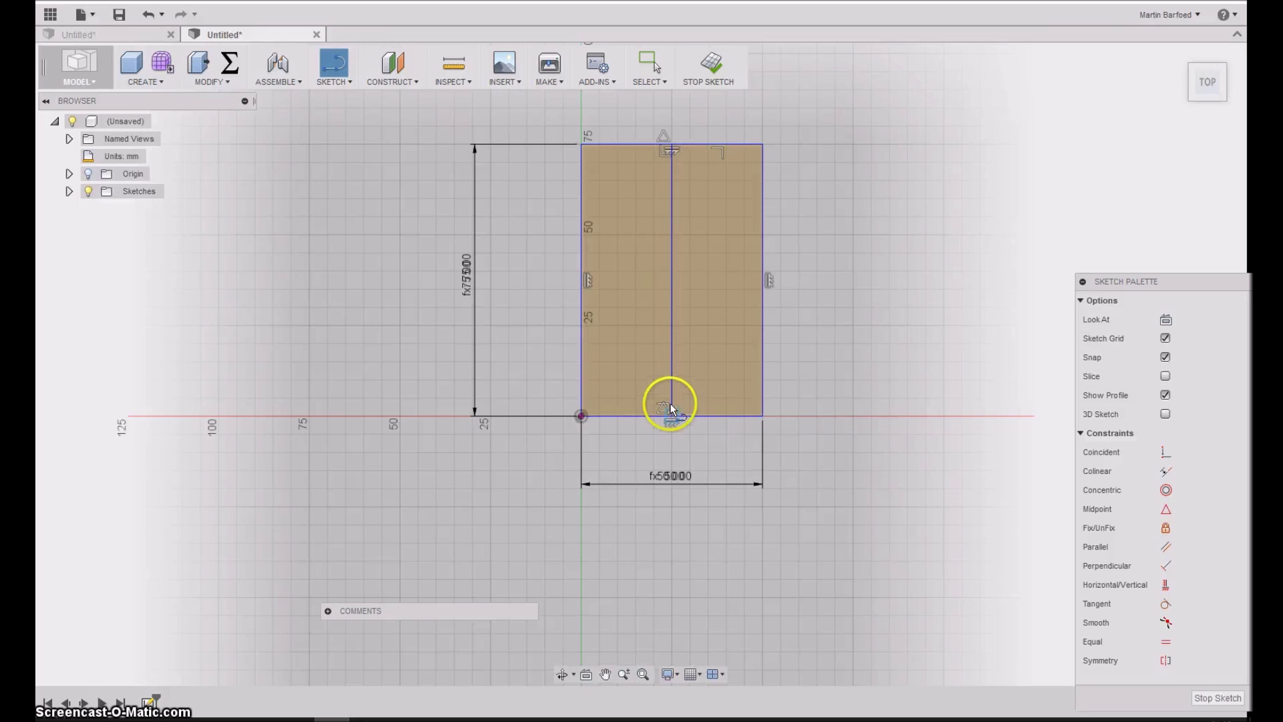
pyautogui.click(672, 238)
pyautogui.press('x')
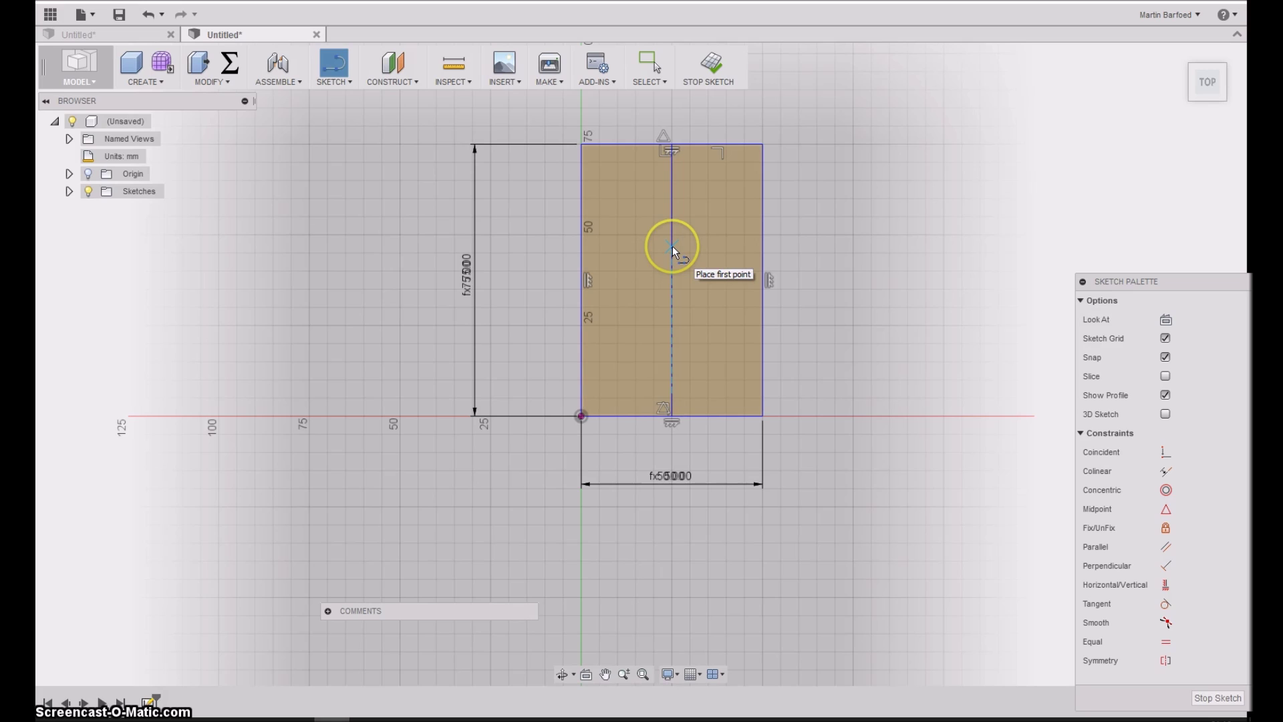
pyautogui.press('Escape')
pyautogui.click(669, 259)
pyautogui.click(675, 262)
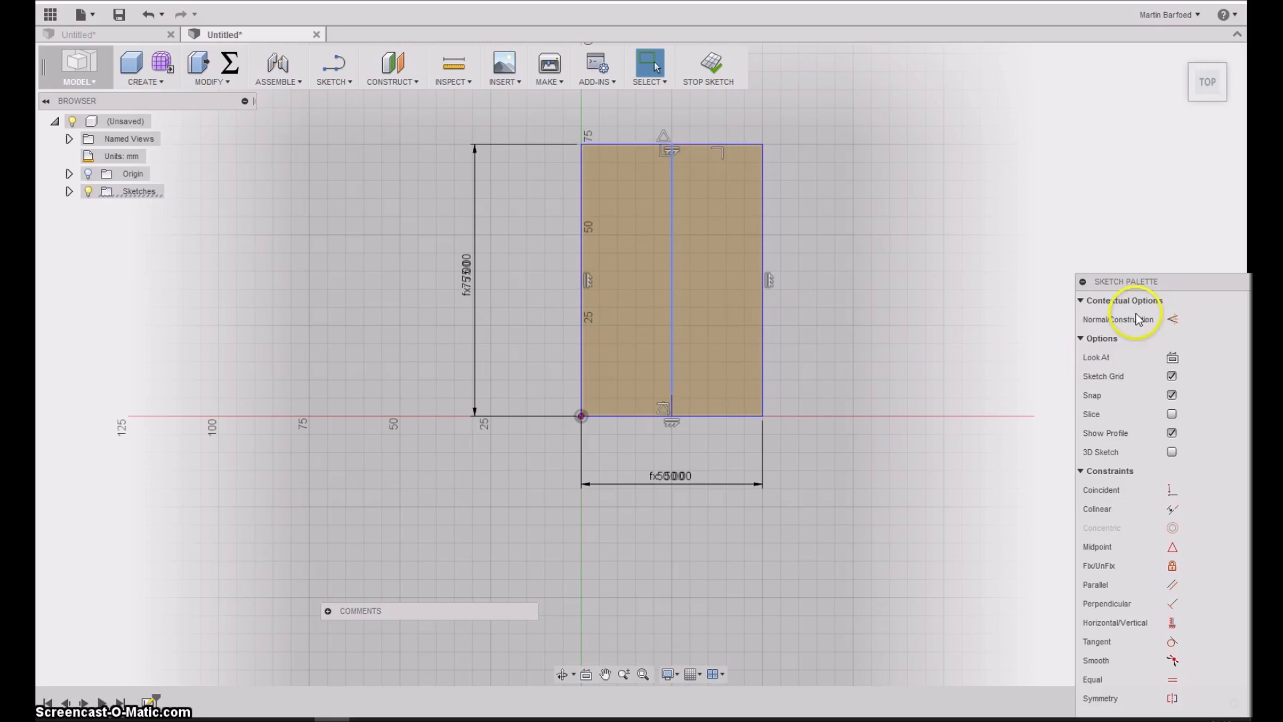
pyautogui.moveTo(1132, 280); pyautogui.dragTo(1091, 158)
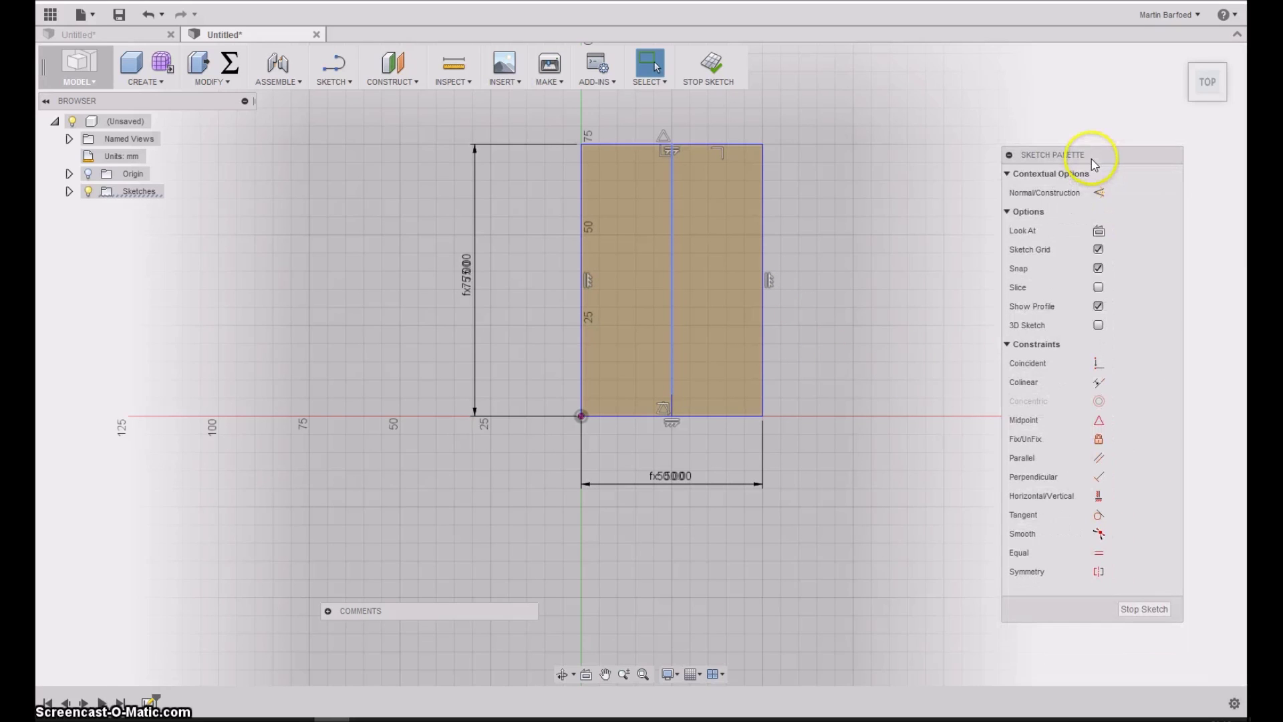
pyautogui.click(1099, 194)
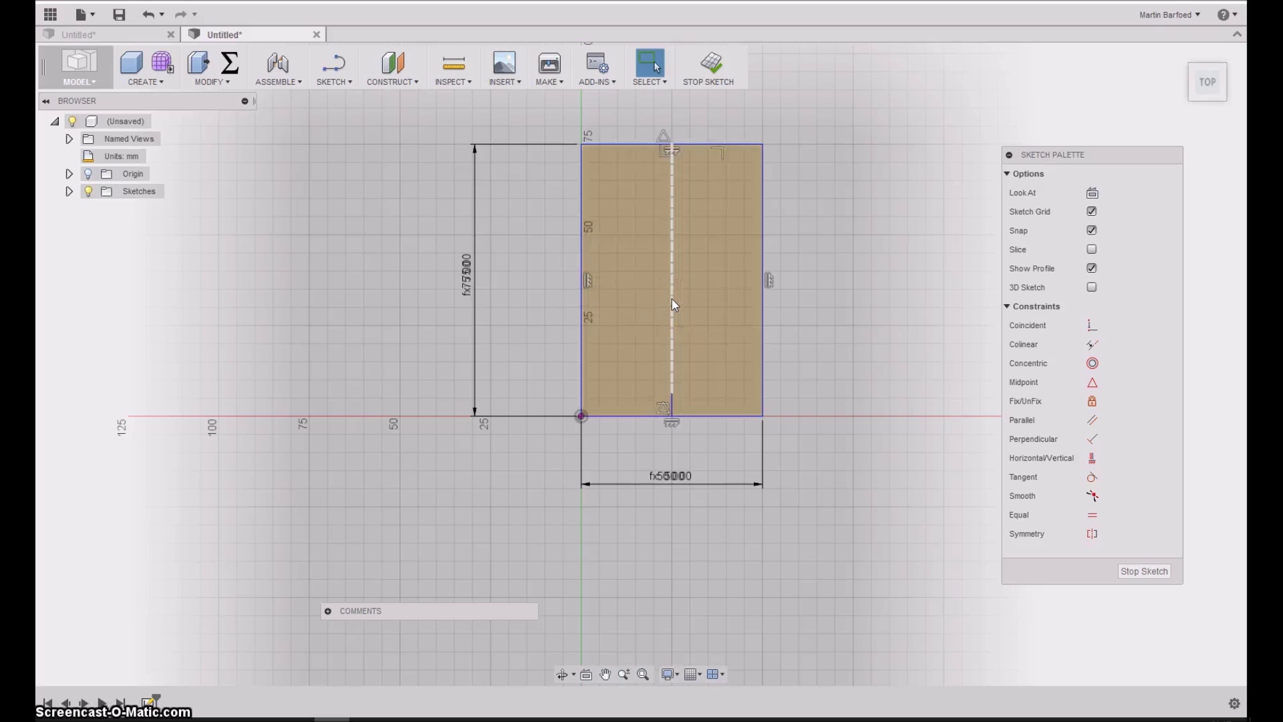
# - Draw a circle centred on the construction line near the top and set its diameter to Dia
pyautogui.press('c')
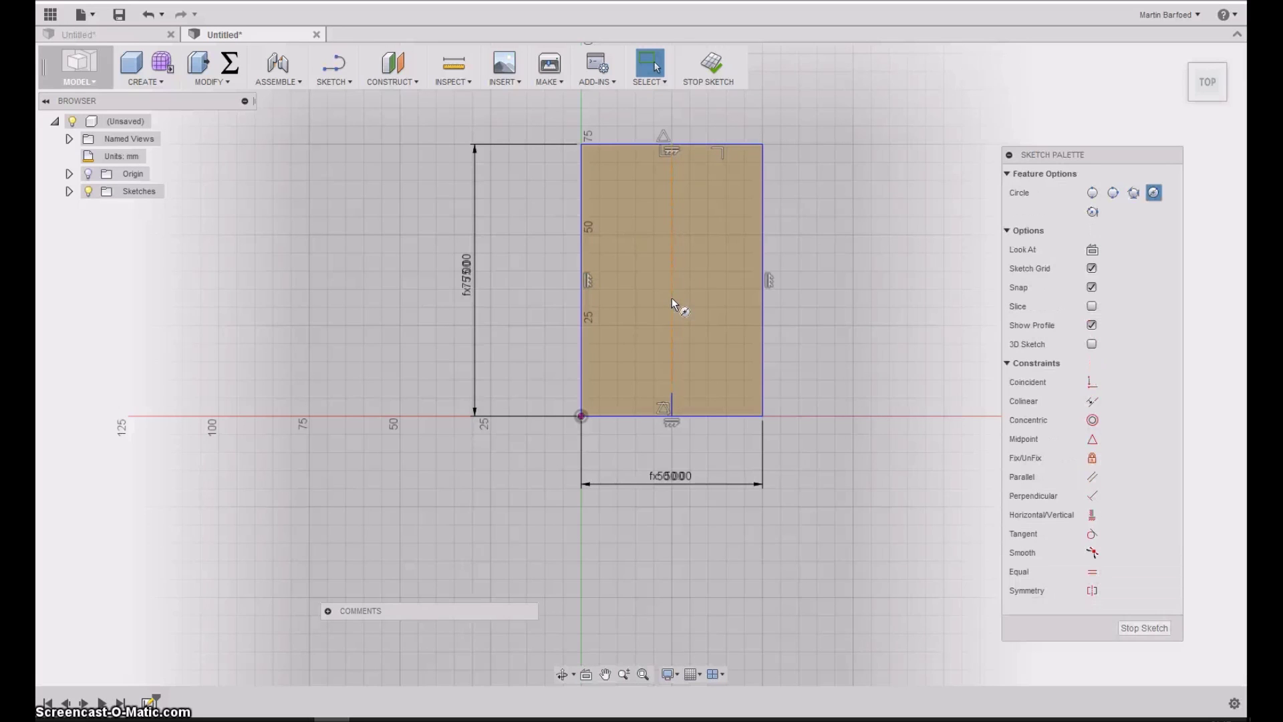
pyautogui.click(668, 219)
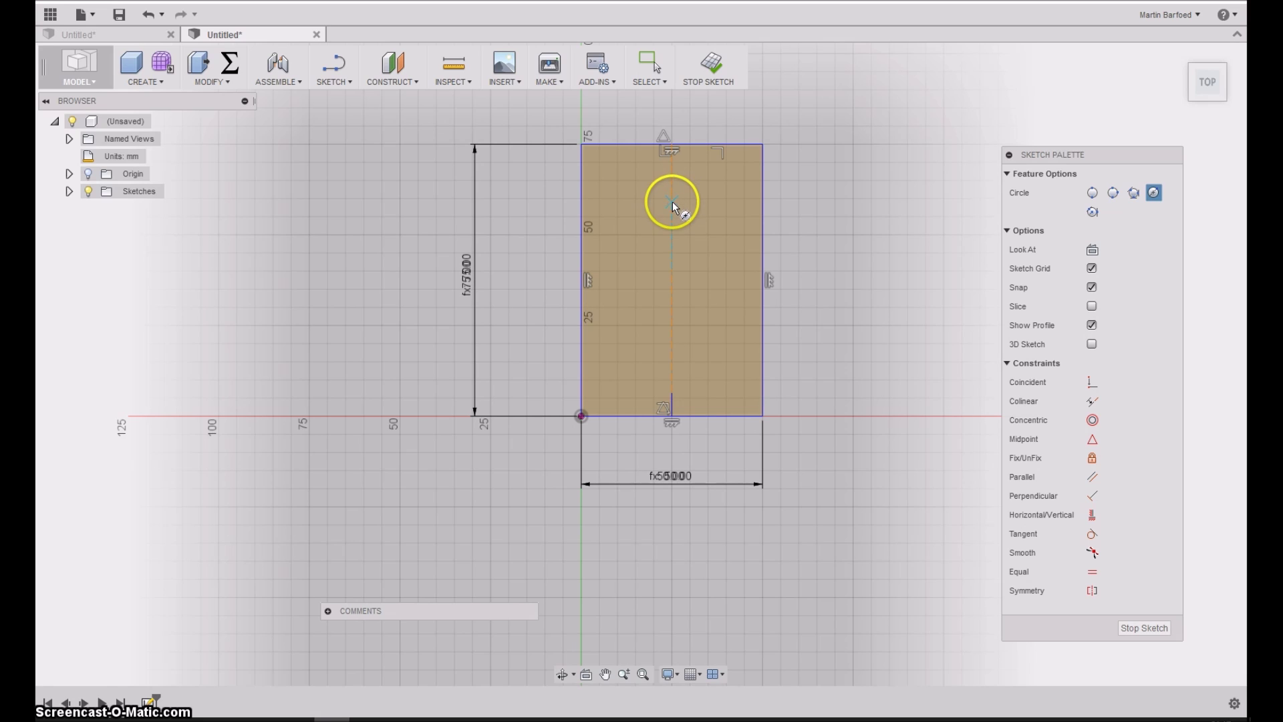
pyautogui.click(672, 202)
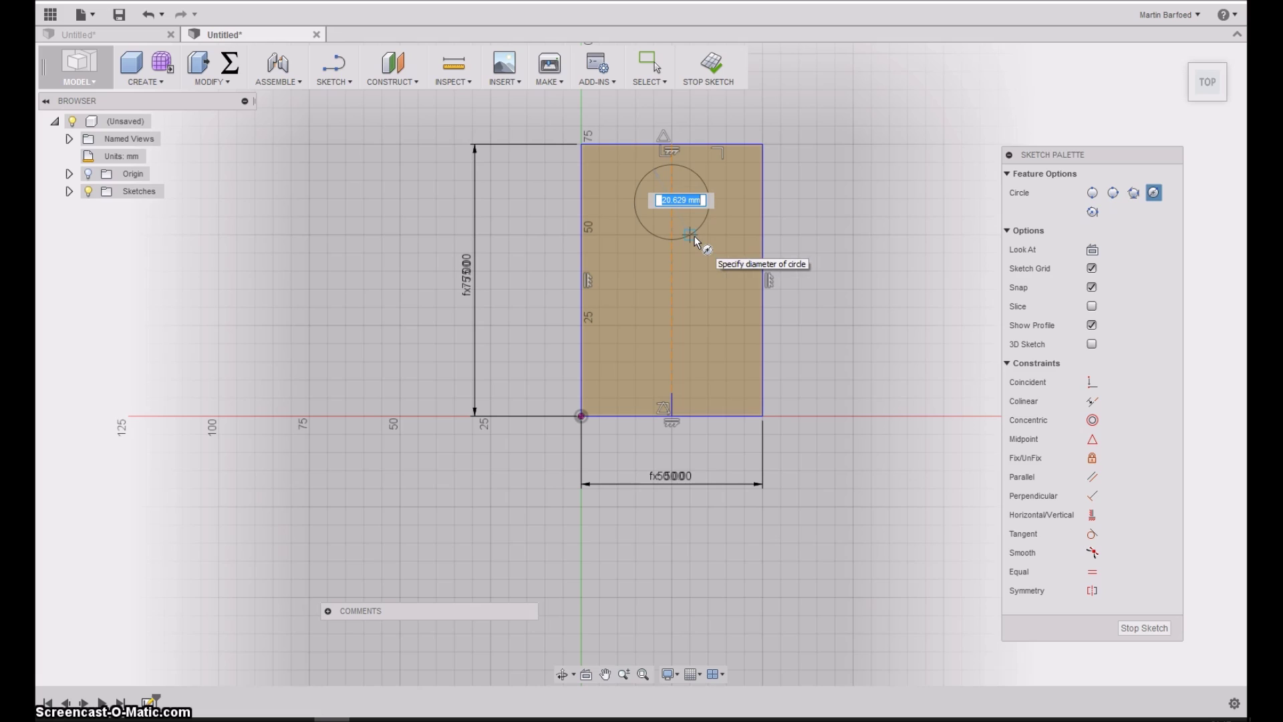
pyautogui.click(694, 236)
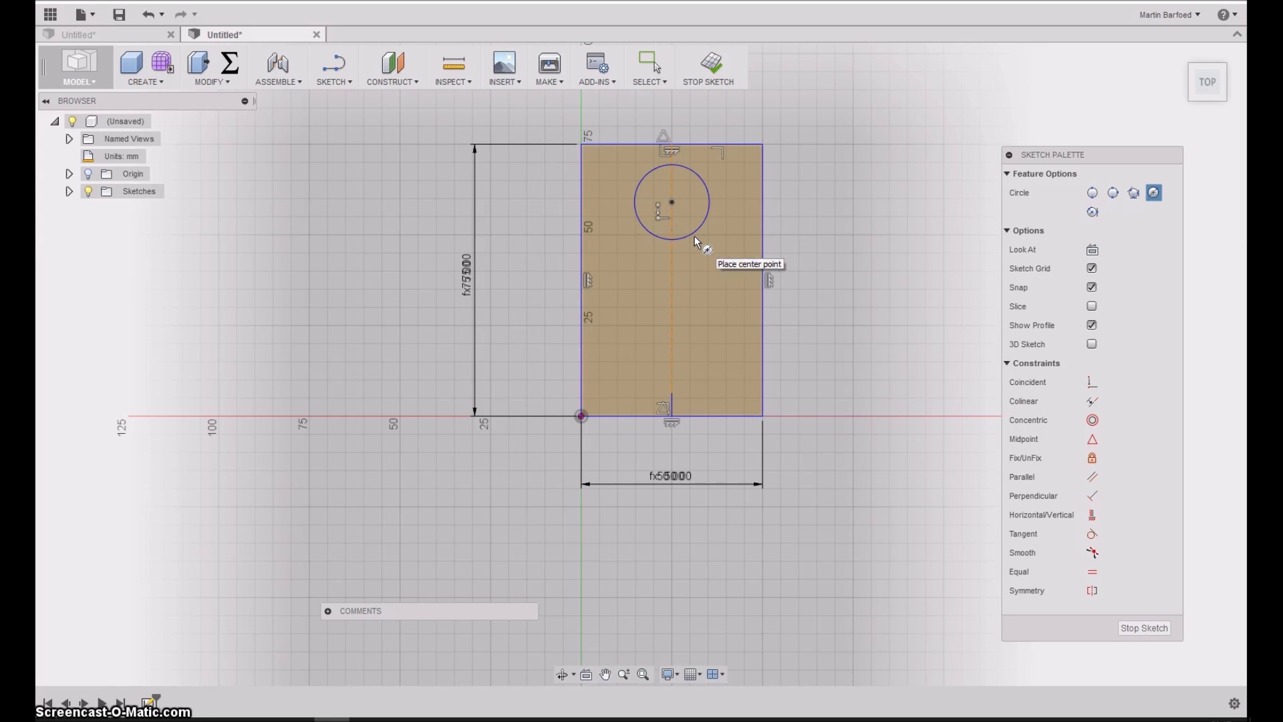
pyautogui.click(695, 234)
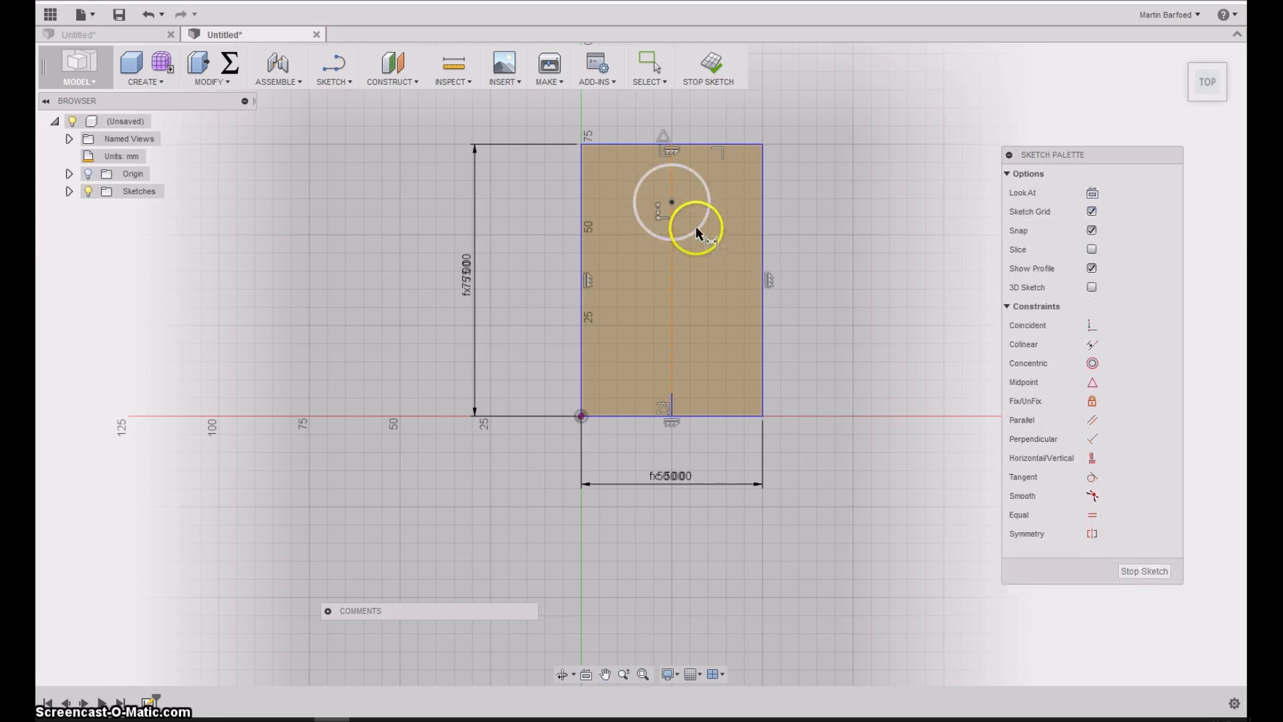
pyautogui.click(783, 203)
pyautogui.click(709, 195)
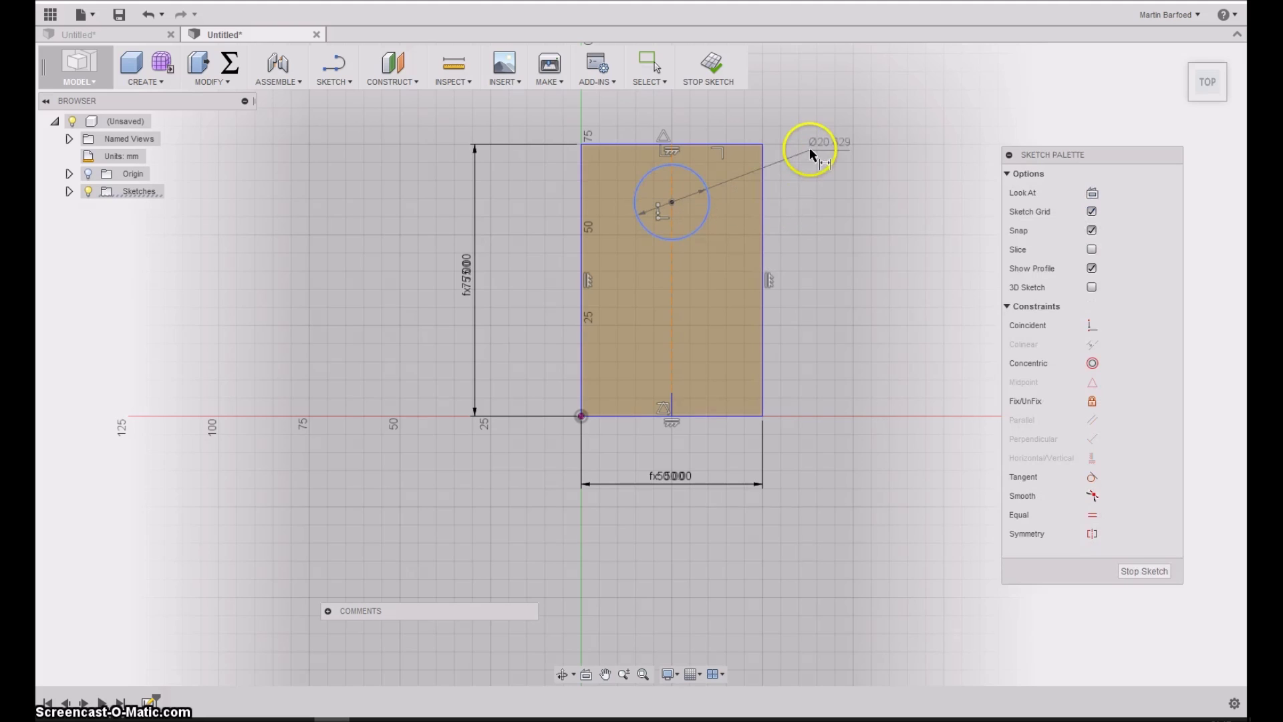
pyautogui.click(819, 162)
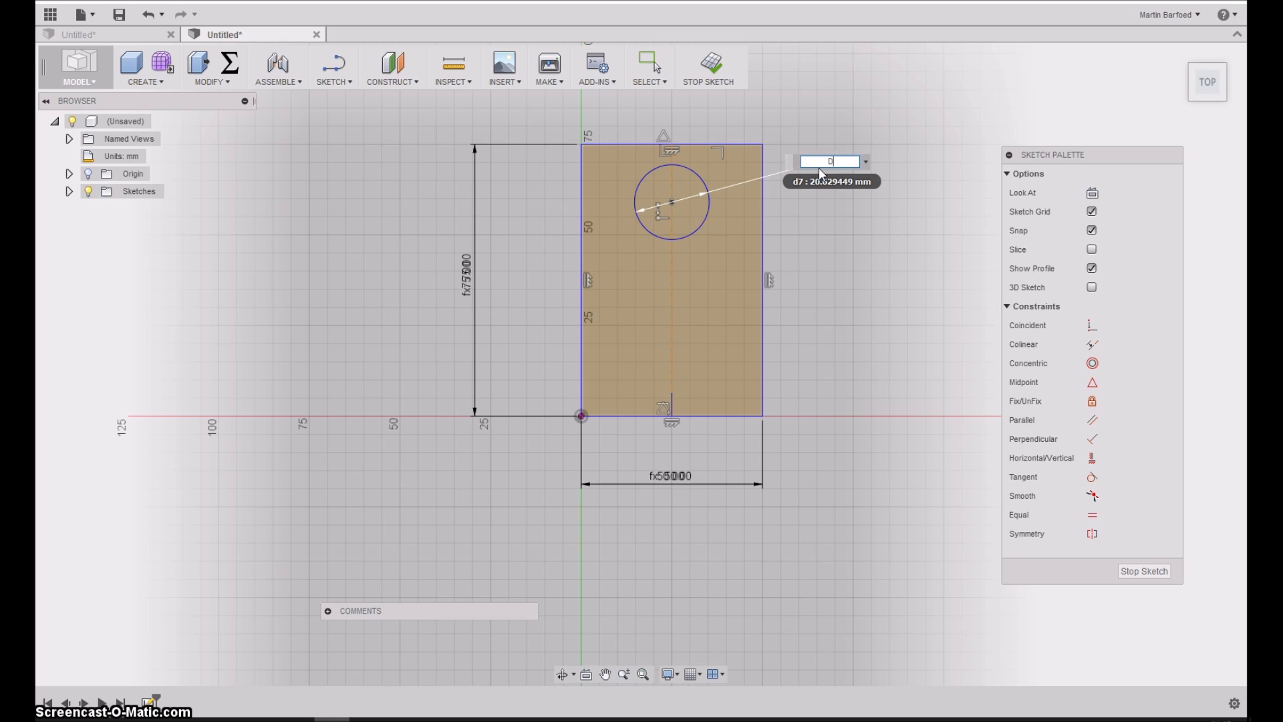
pyautogui.write('Dia')
pyautogui.press('Return')
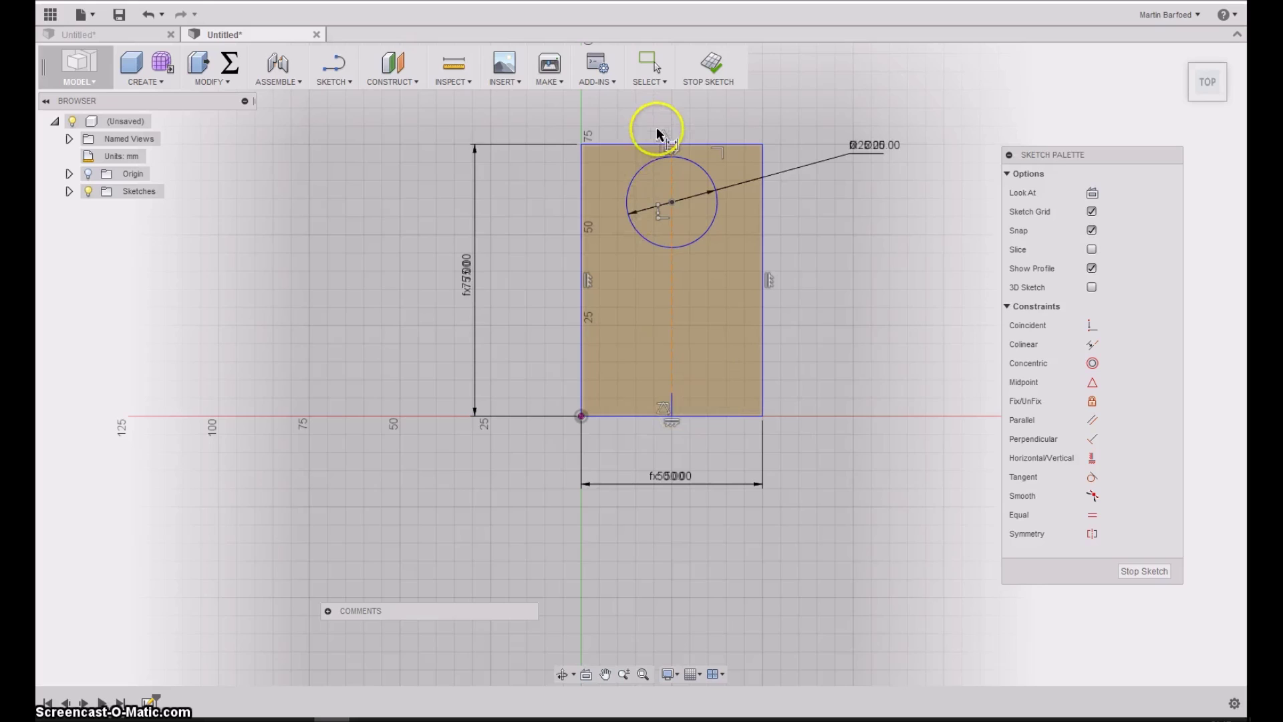
# - Draw lines from the circle's left point down, across, and up to its right point
pyautogui.moveTo(614, 216); pyautogui.dragTo(608, 271)
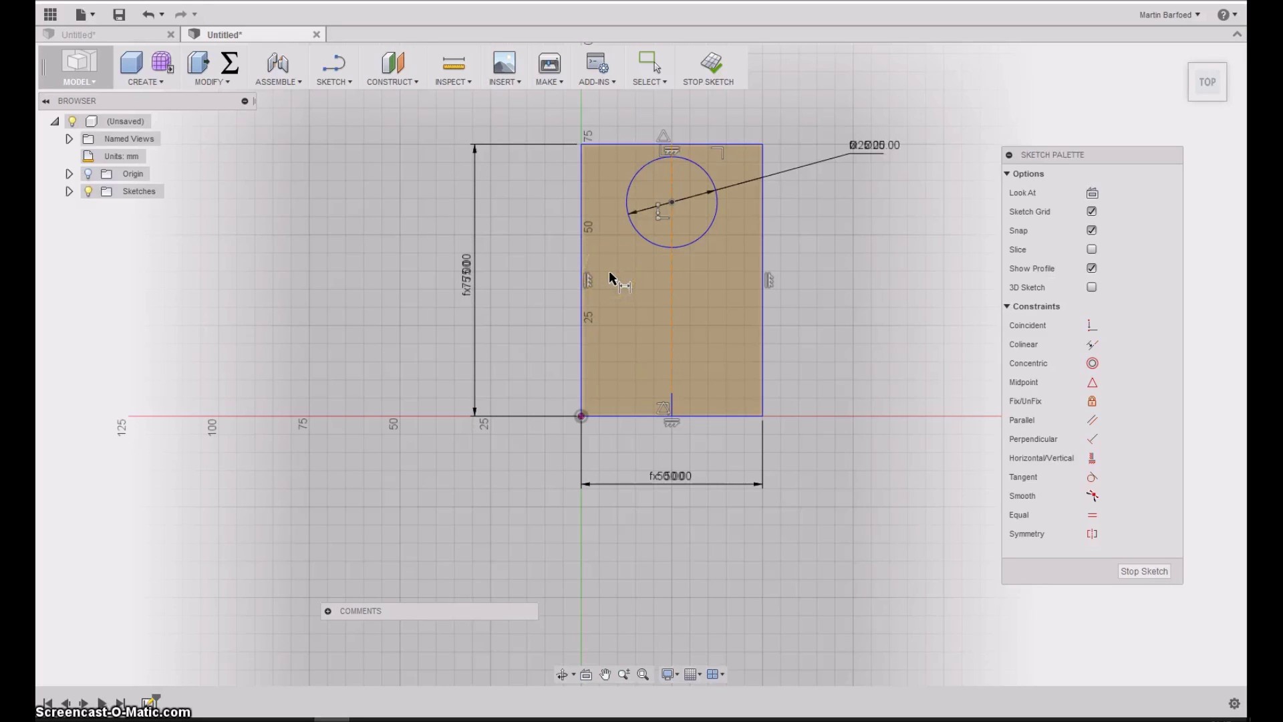
pyautogui.moveTo(609, 273); pyautogui.dragTo(643, 168)
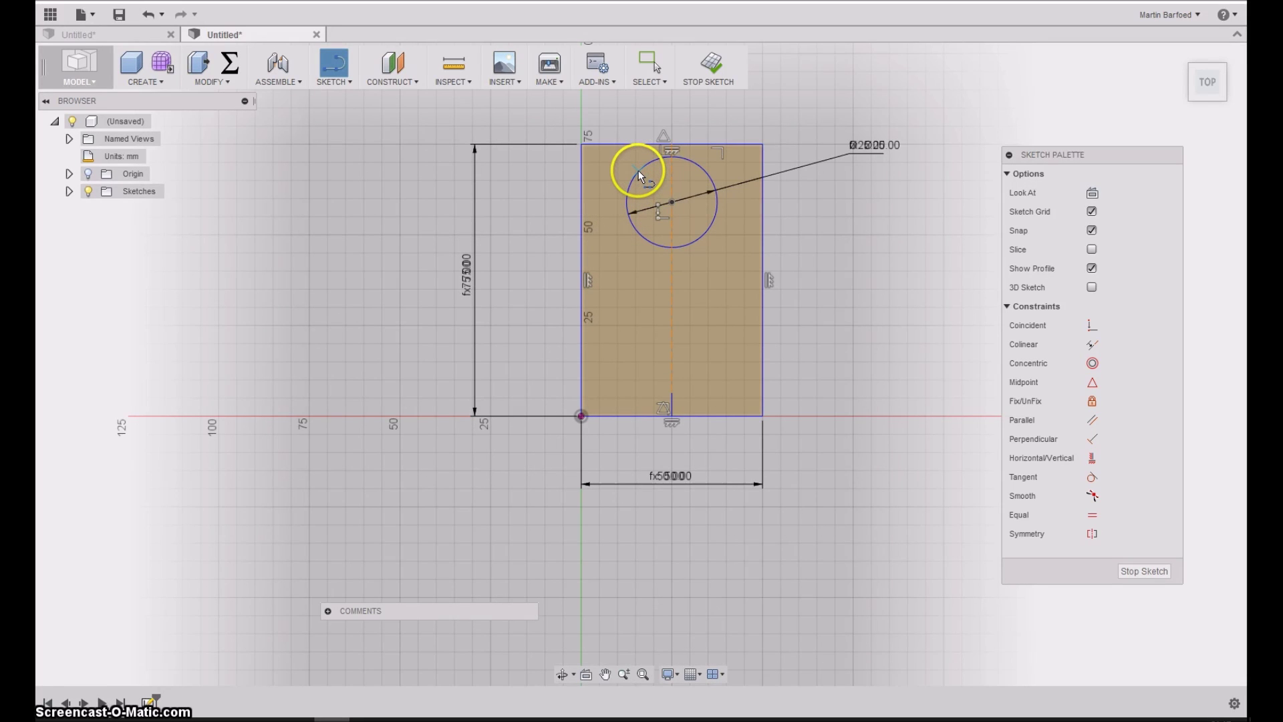
pyautogui.click(630, 179)
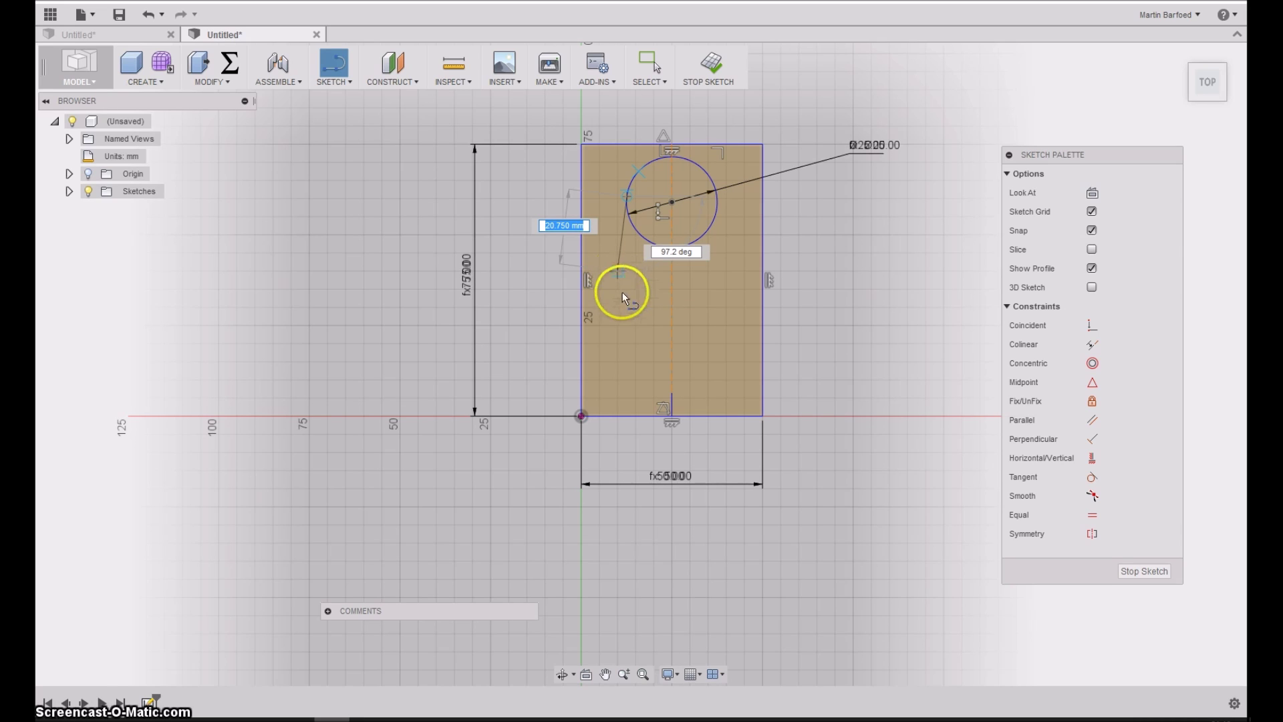
pyautogui.click(630, 368)
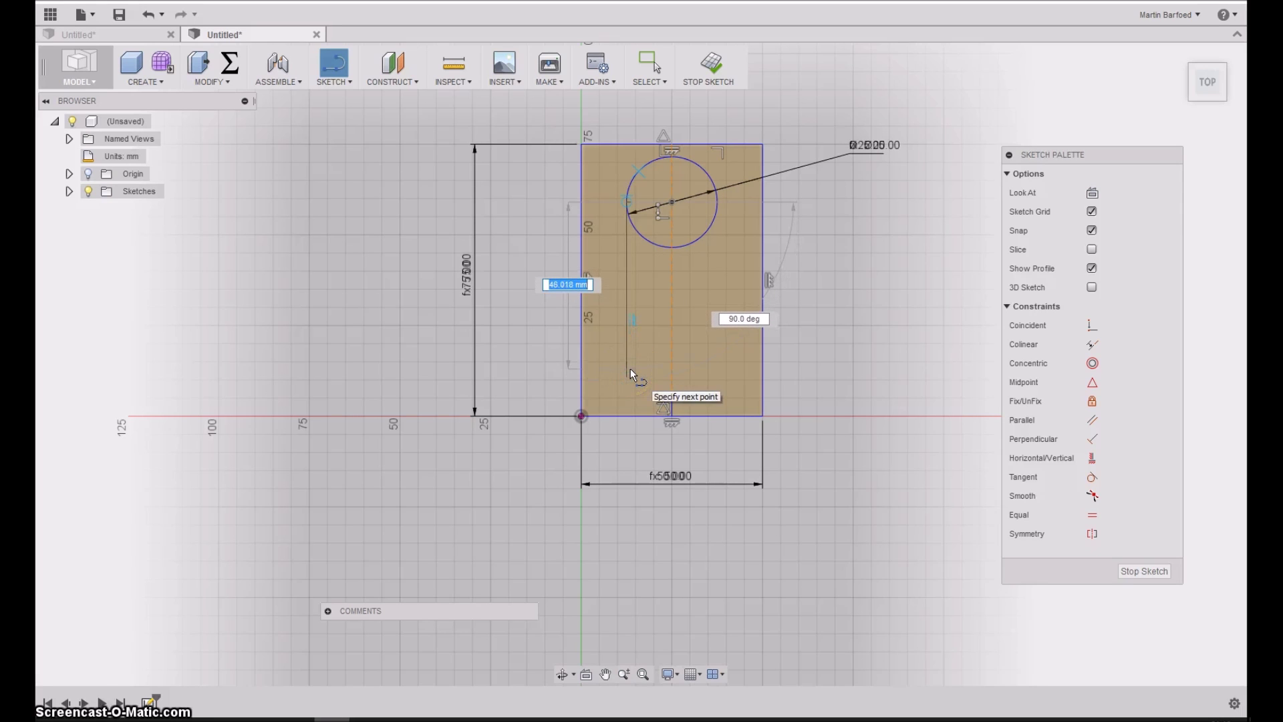
pyautogui.click(711, 368)
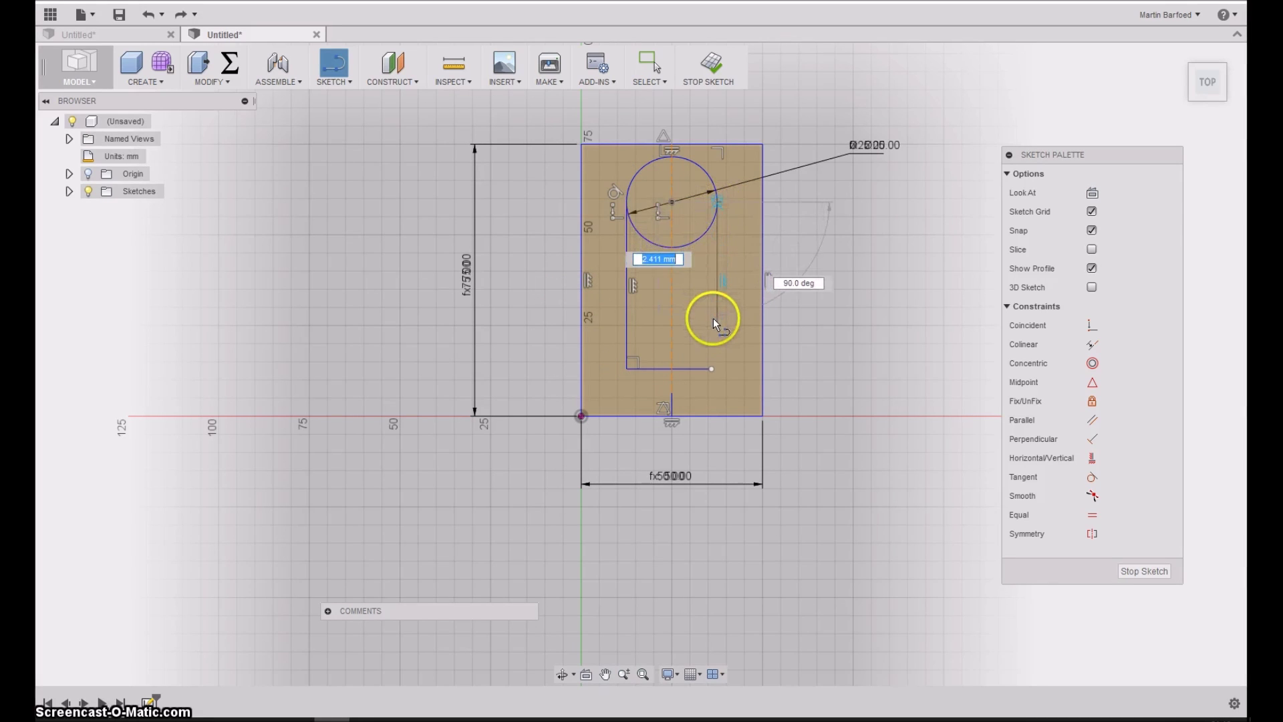
pyautogui.moveTo(712, 318); pyautogui.dragTo(711, 369)
pyautogui.click(711, 368)
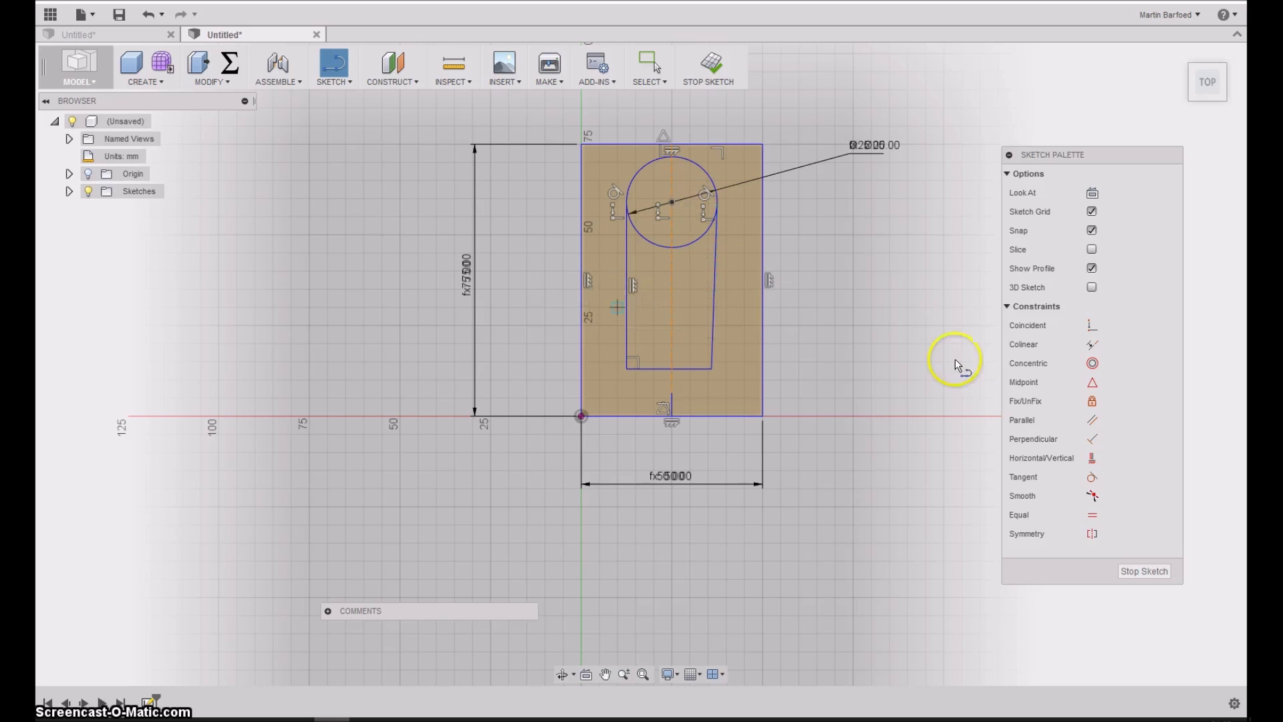
# - Constrain the slot's left and right sides to be parallel
pyautogui.click(1079, 421)
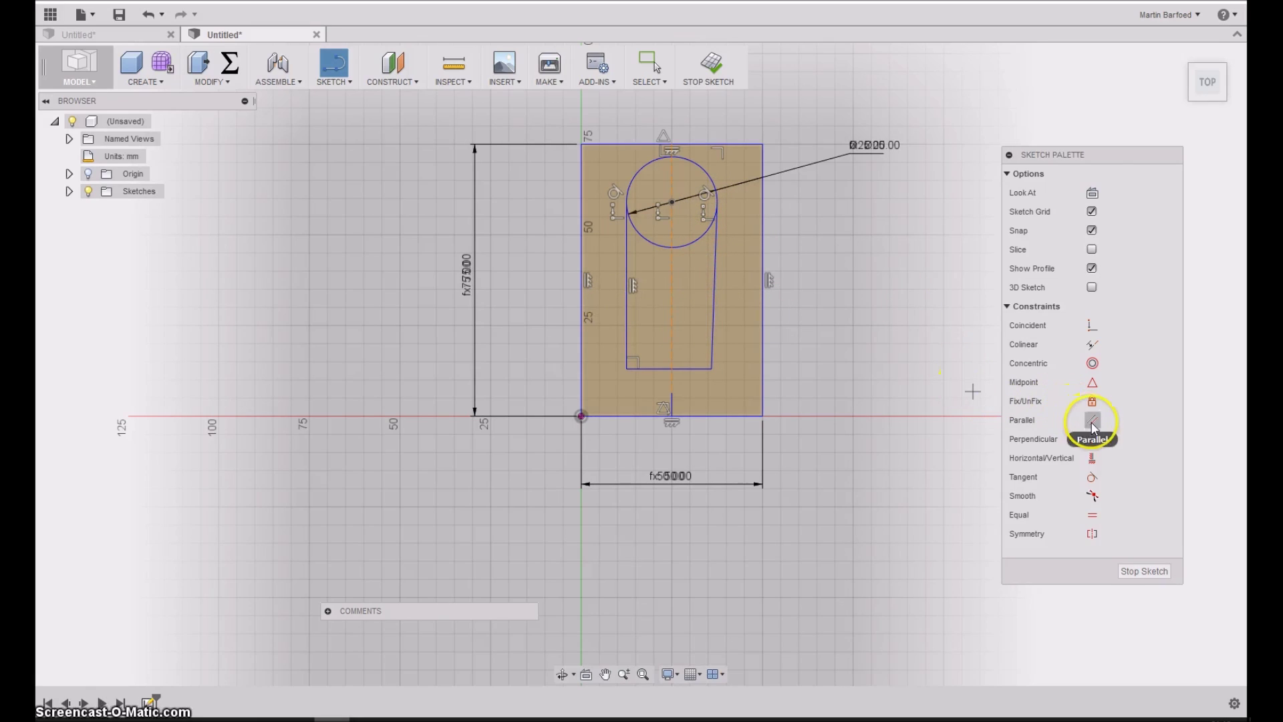
pyautogui.click(627, 304)
pyautogui.click(714, 294)
pyautogui.click(627, 310)
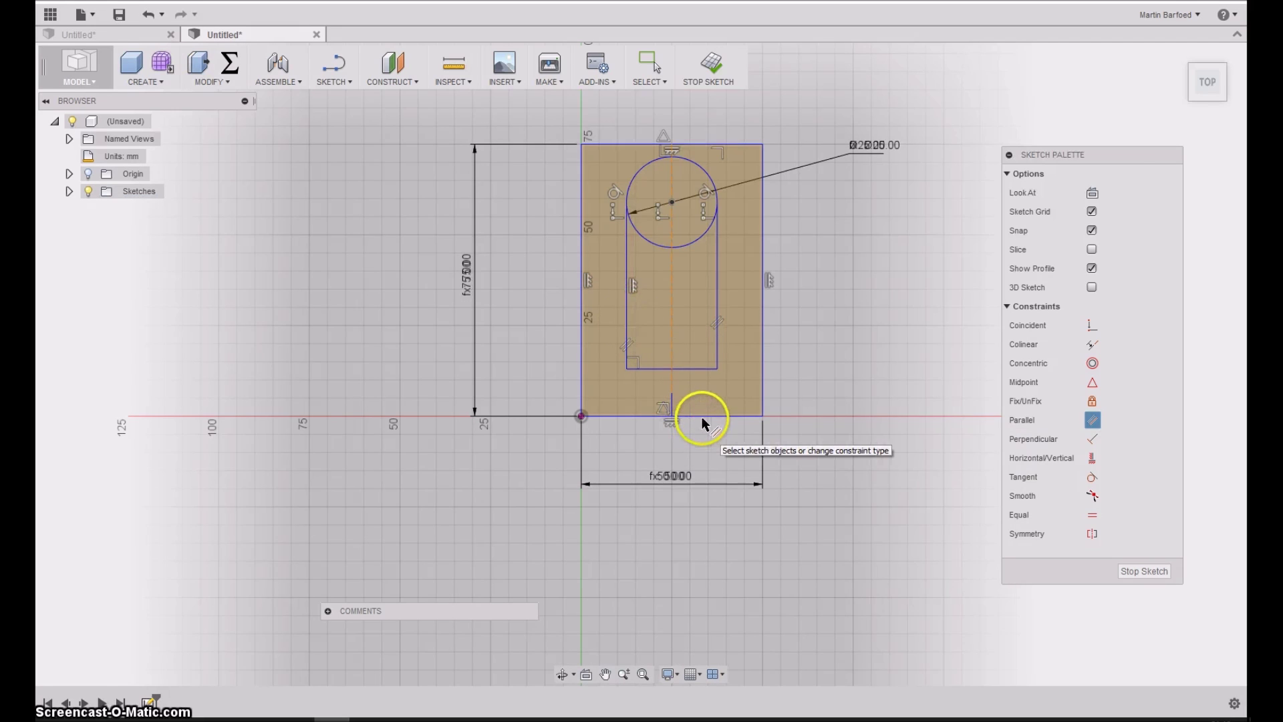
pyautogui.press('Escape')
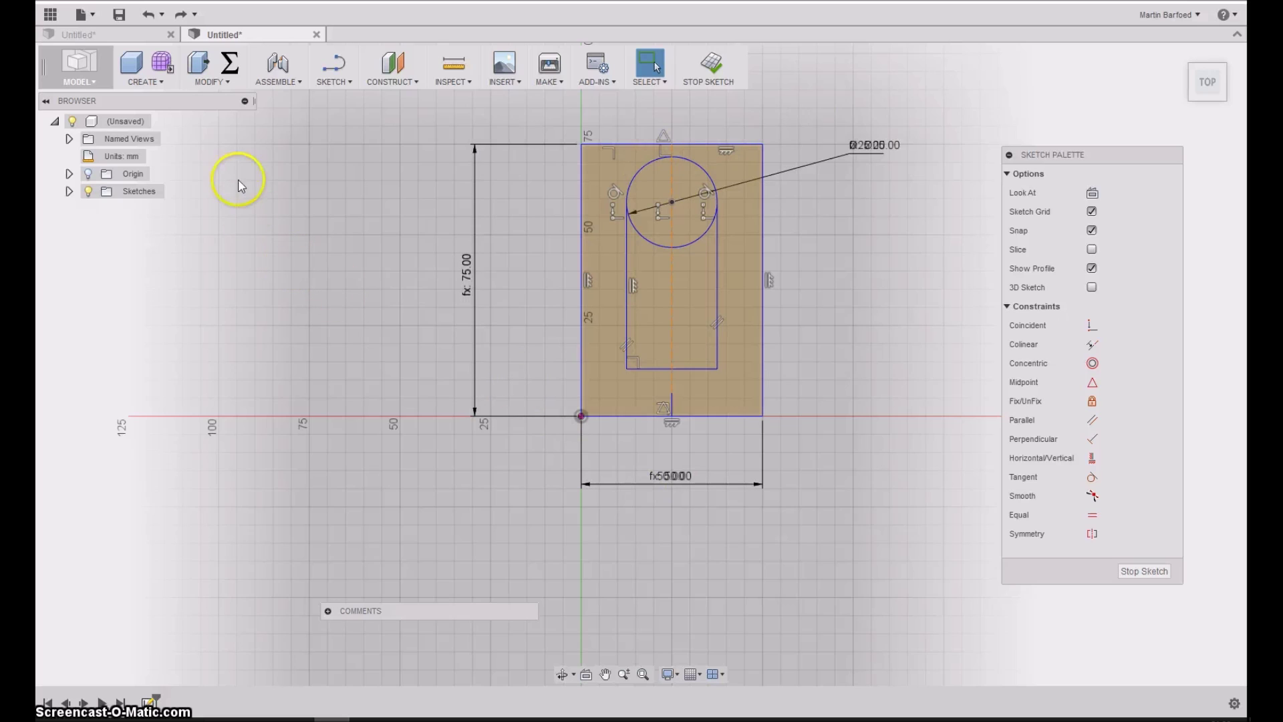
# - Change parameter X1 from 50 mm to 40 mm, shrinking the circle to Ø20
pyautogui.click(230, 62)
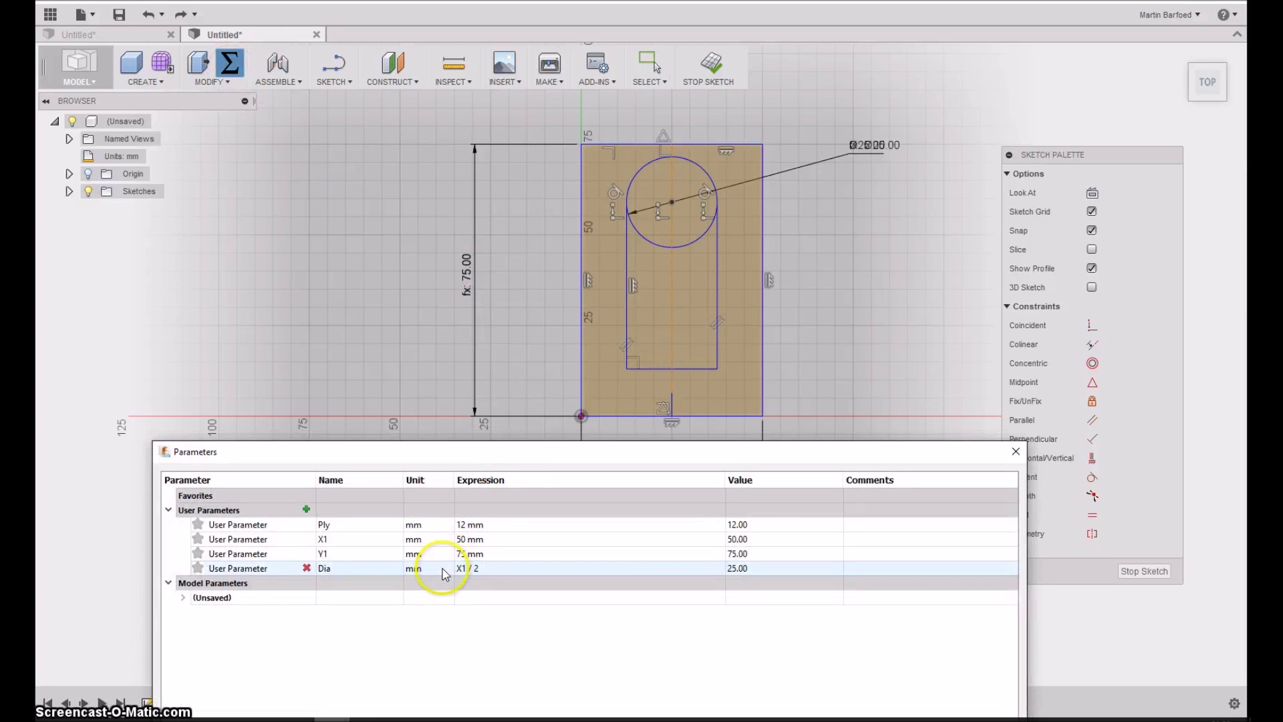
pyautogui.doubleClick(464, 541)
pyautogui.click(464, 539)
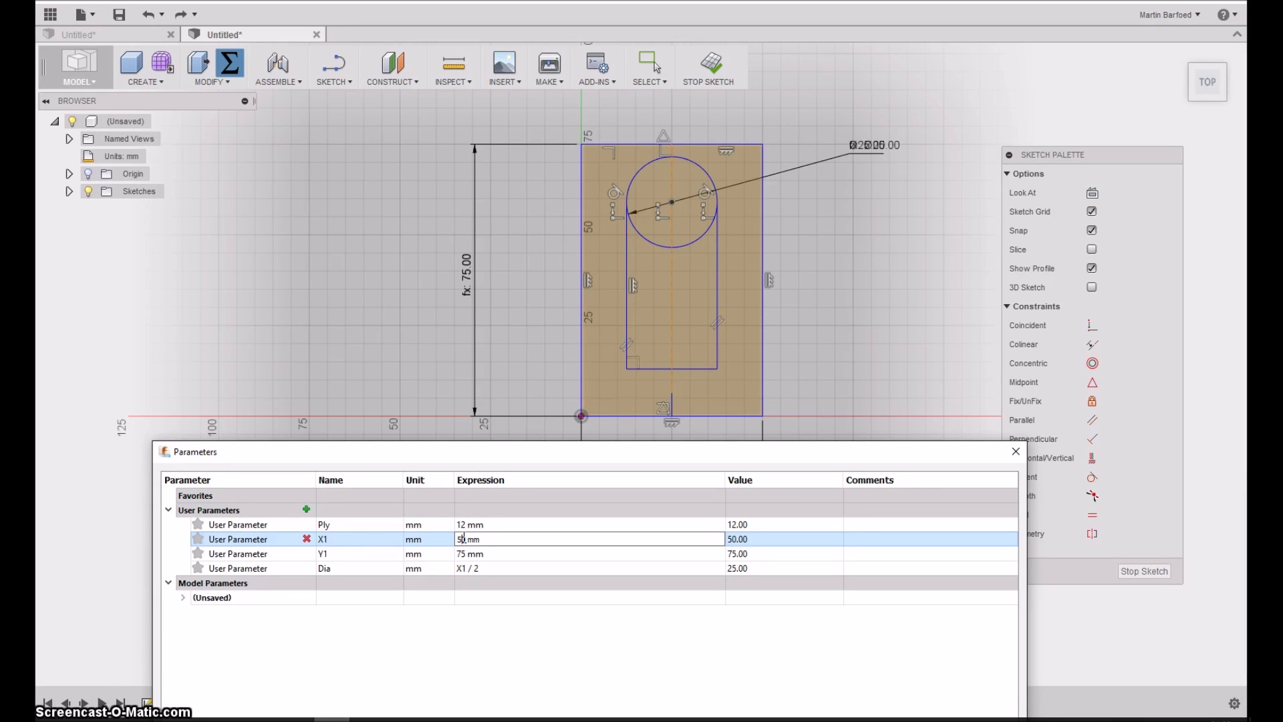
pyautogui.press('BackSpace')
pyautogui.write('4')
pyautogui.press('Return')
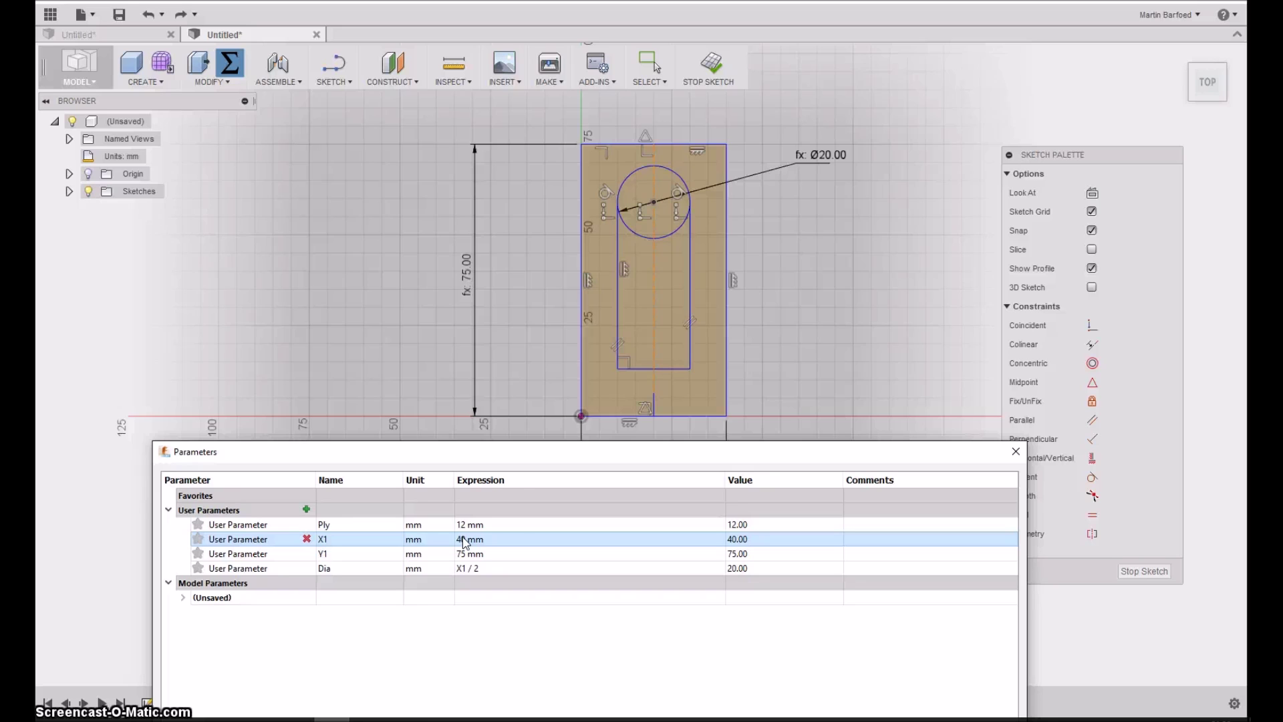
pyautogui.moveTo(544, 449); pyautogui.dragTo(522, 157)
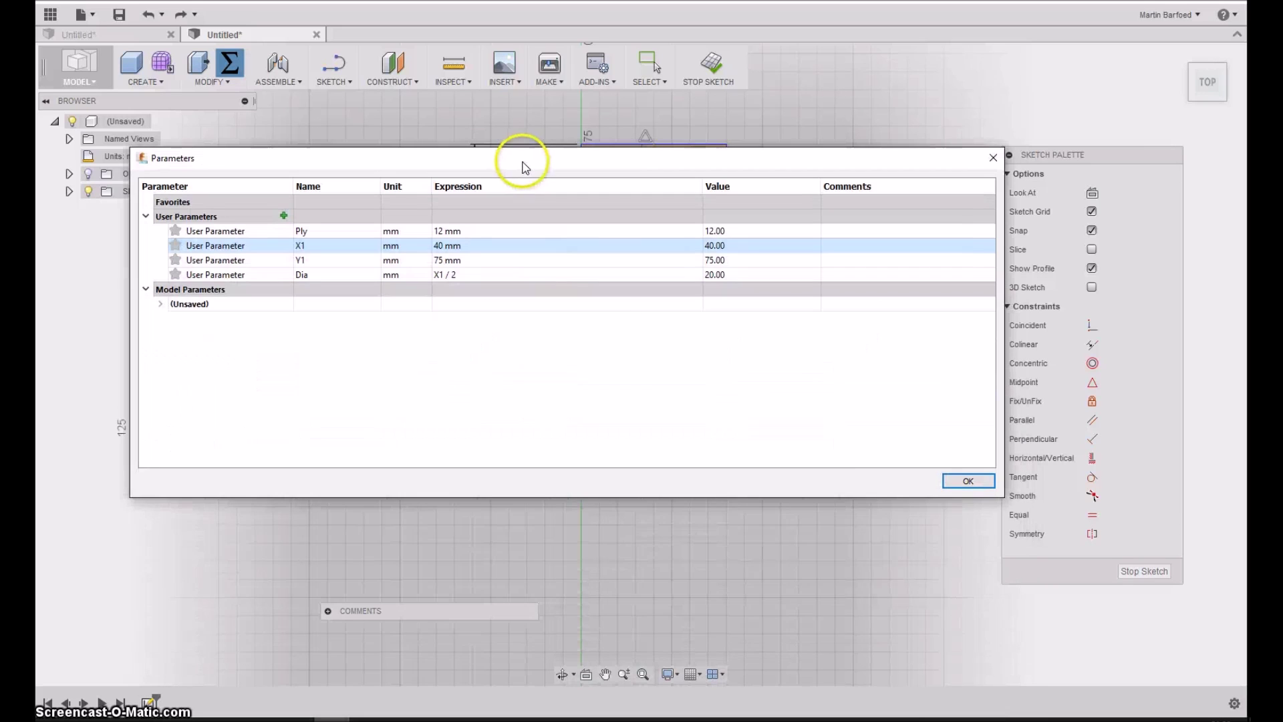
pyautogui.click(968, 480)
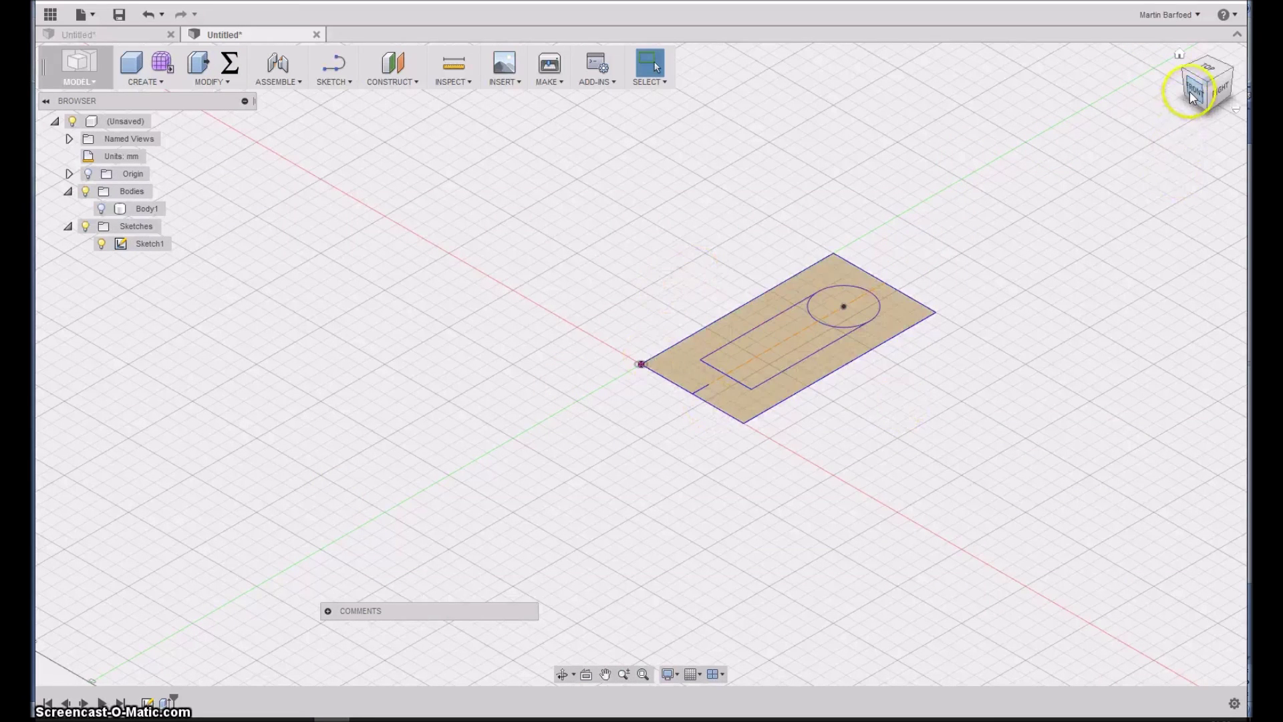
# - Orbit the view, return to the Home view, and zoom out on the plate
pyautogui.moveTo(1211, 79)
pyautogui.mouseDown()
pyautogui.moveTo(1221, 72)
pyautogui.moveTo(1203, 80)
pyautogui.moveTo(1205, 114)
pyautogui.moveTo(1203, 90)
pyautogui.mouseUp()
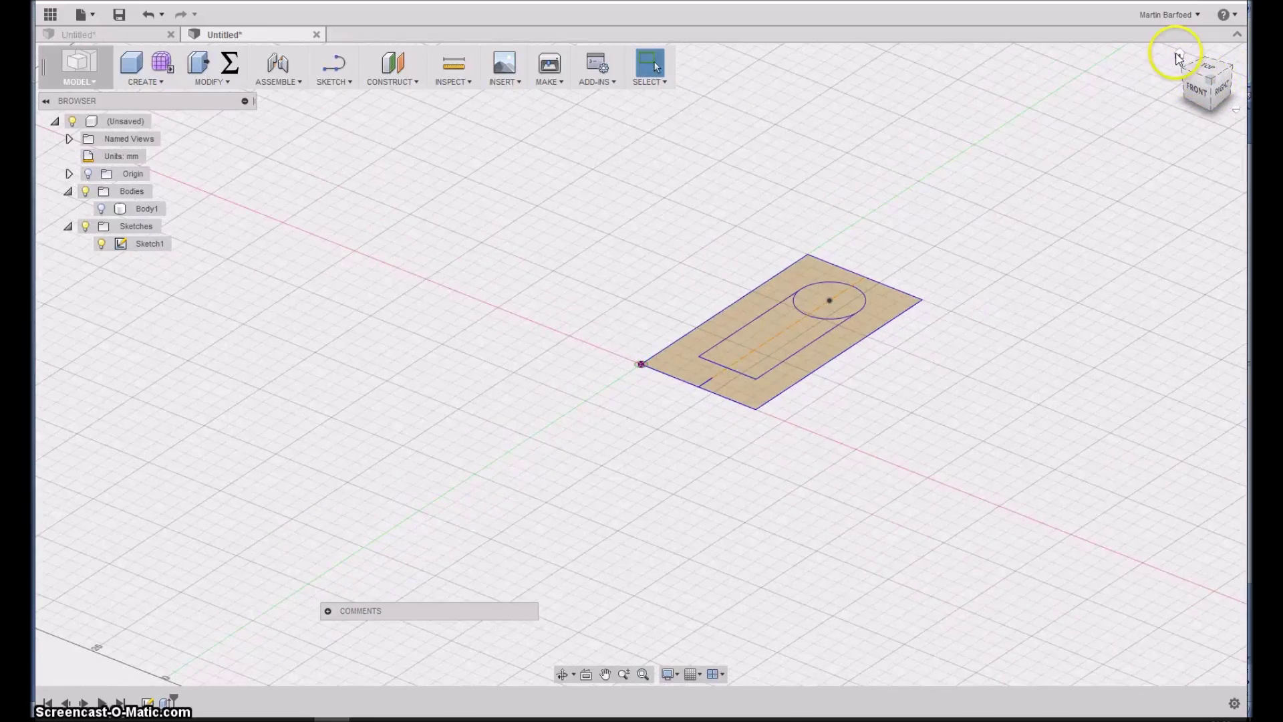
pyautogui.click(1178, 56)
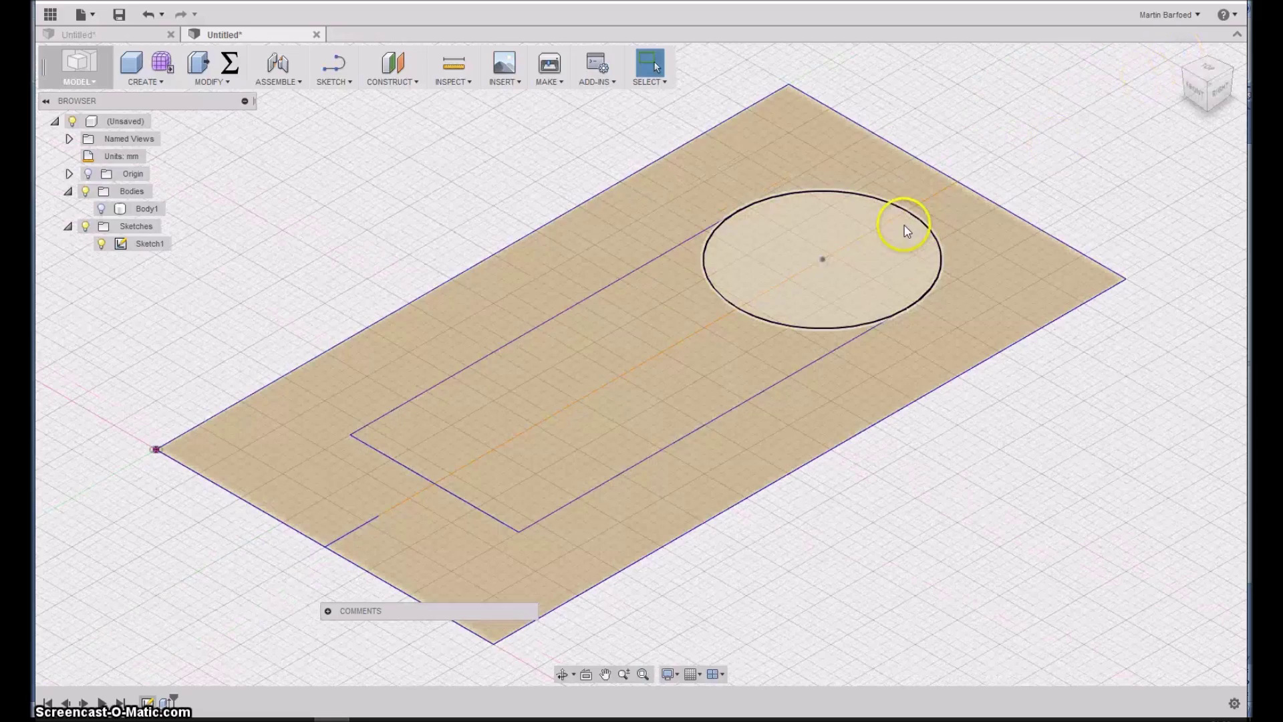
pyautogui.scroll(-5, 403, 306)
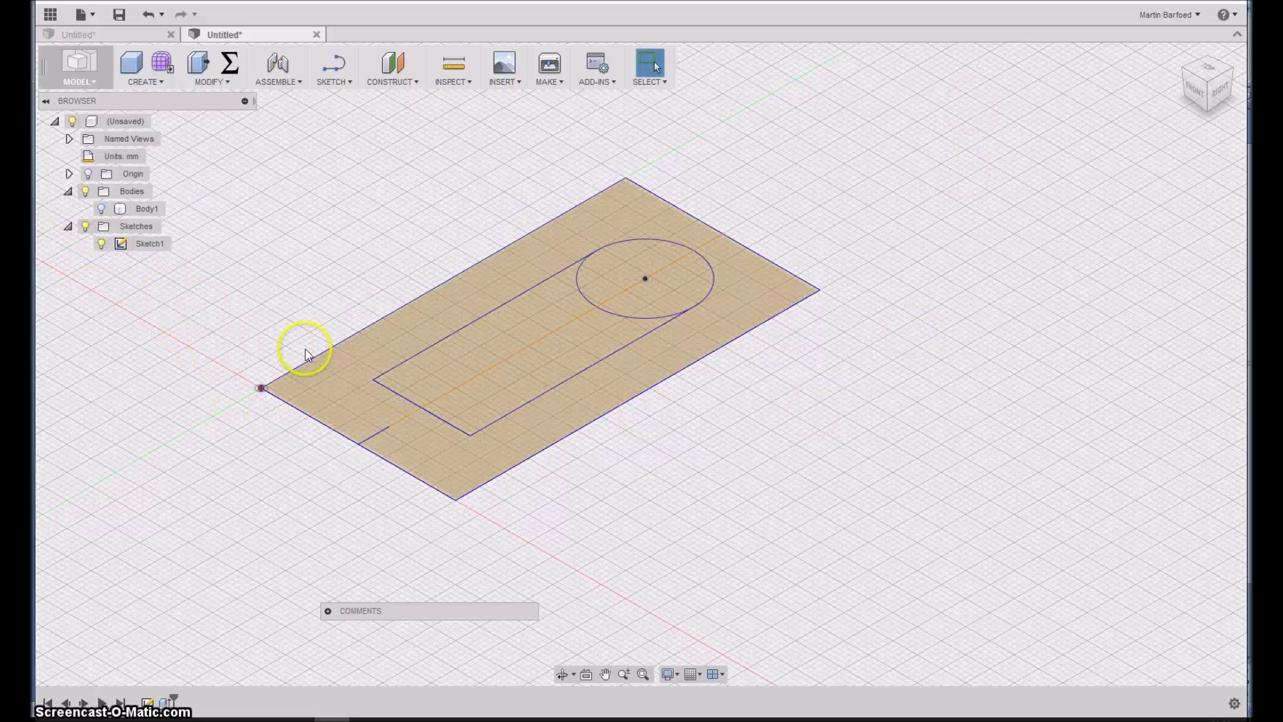
# - Extrude the plate and circle profiles -5 mm downward as new body Body2
pyautogui.press('e')
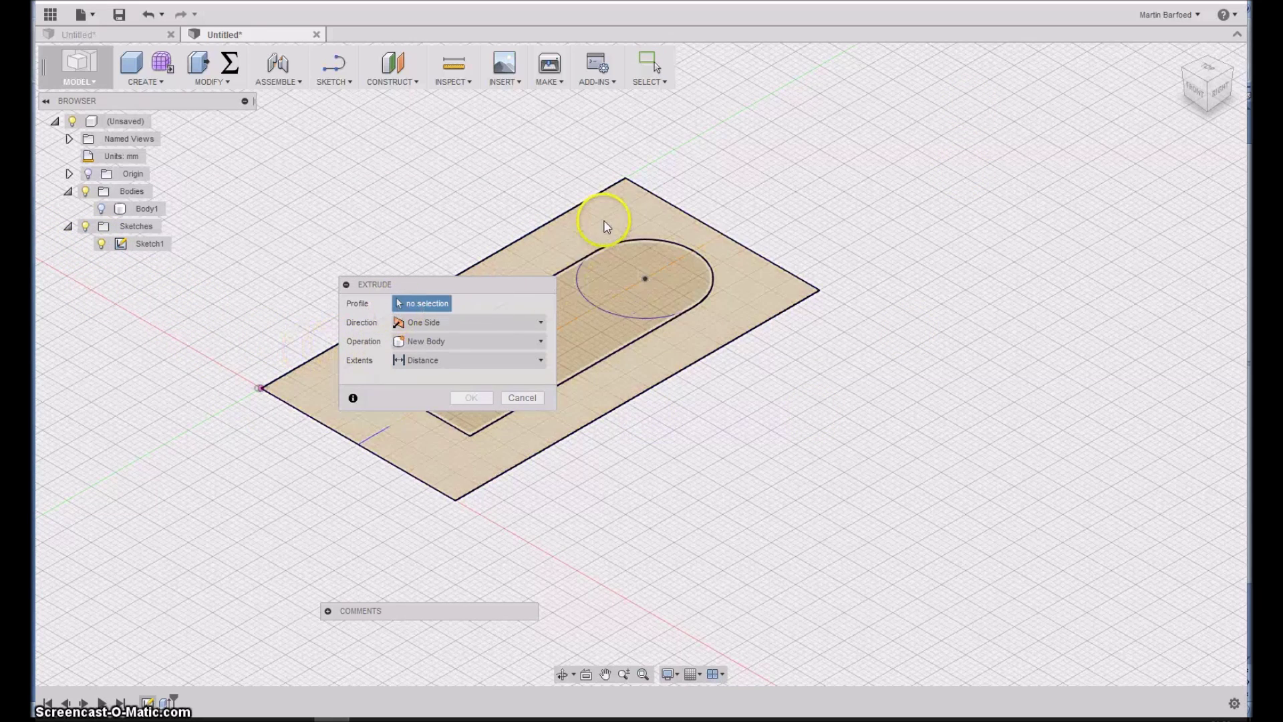
pyautogui.click(600, 245)
pyautogui.click(631, 288)
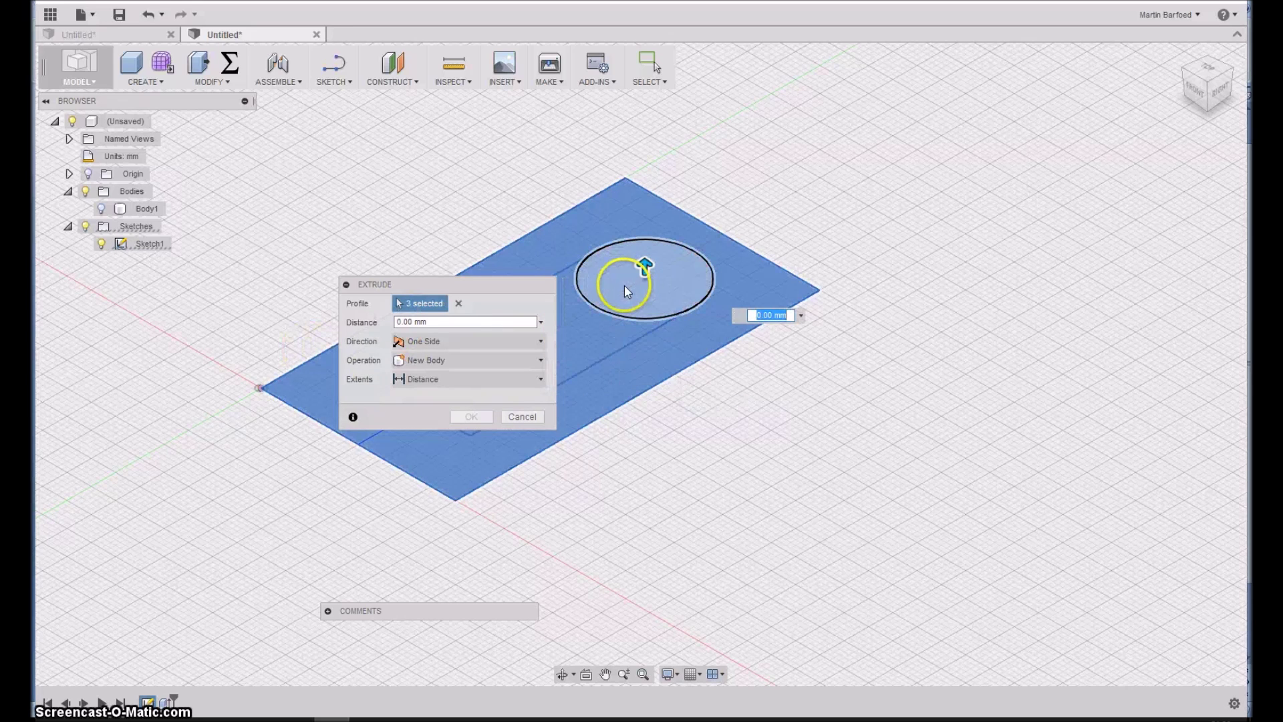
pyautogui.moveTo(468, 279); pyautogui.dragTo(396, 167)
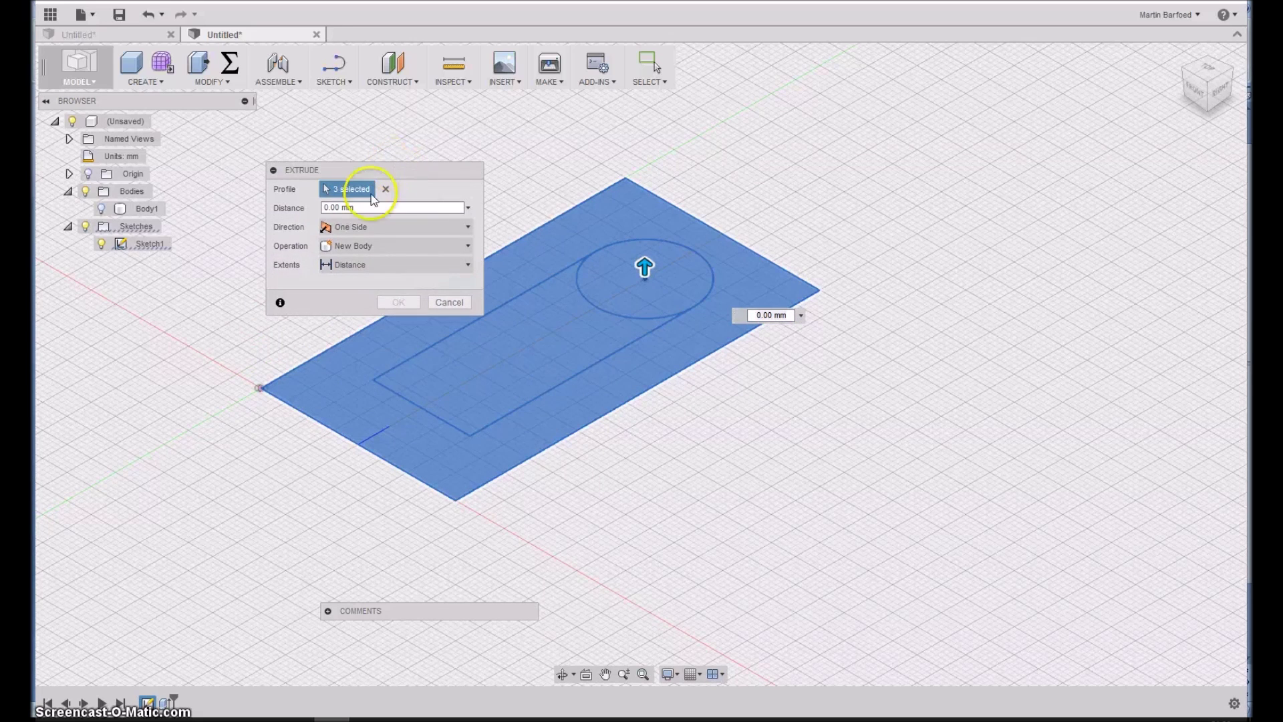
pyautogui.click(328, 207)
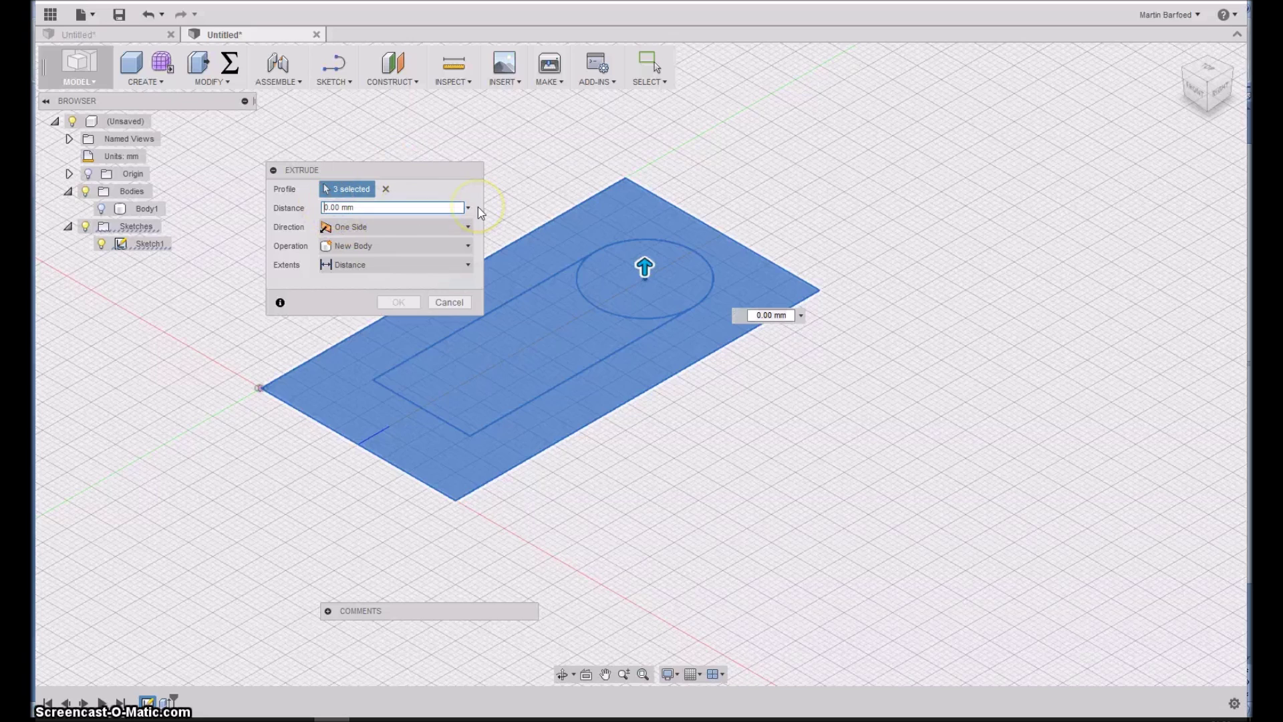
pyautogui.write('-5')
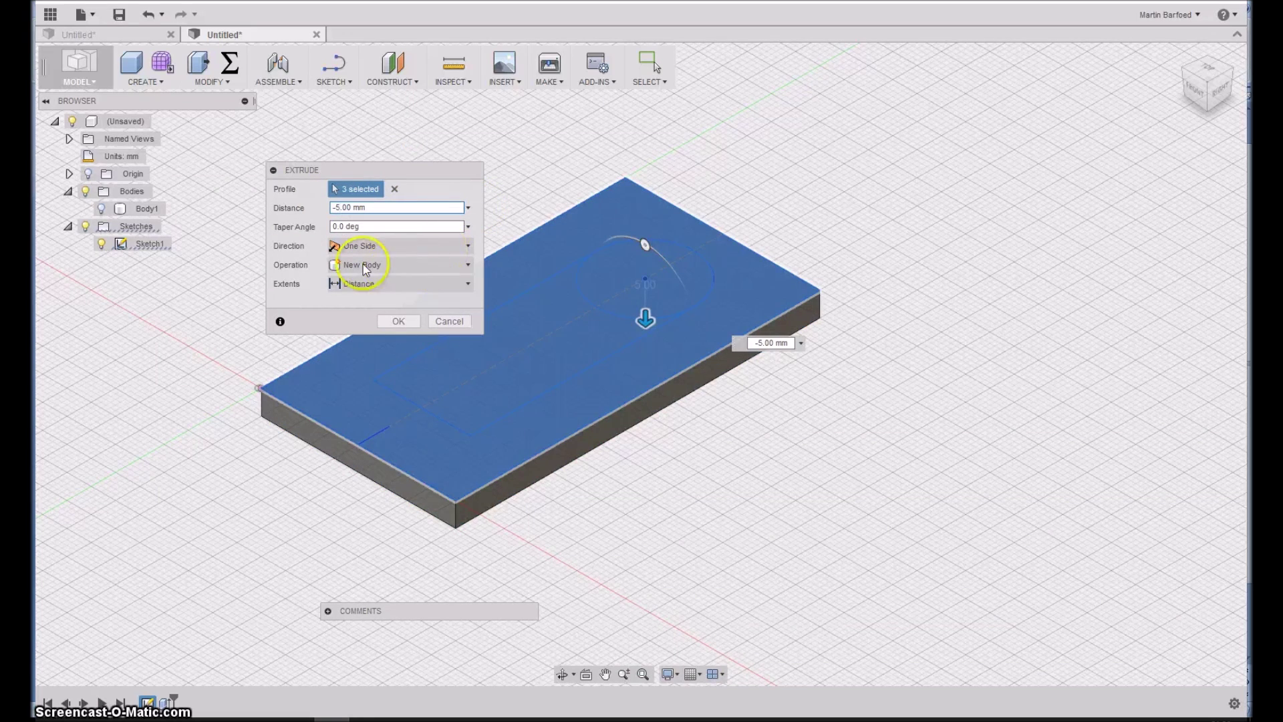
pyautogui.click(354, 265)
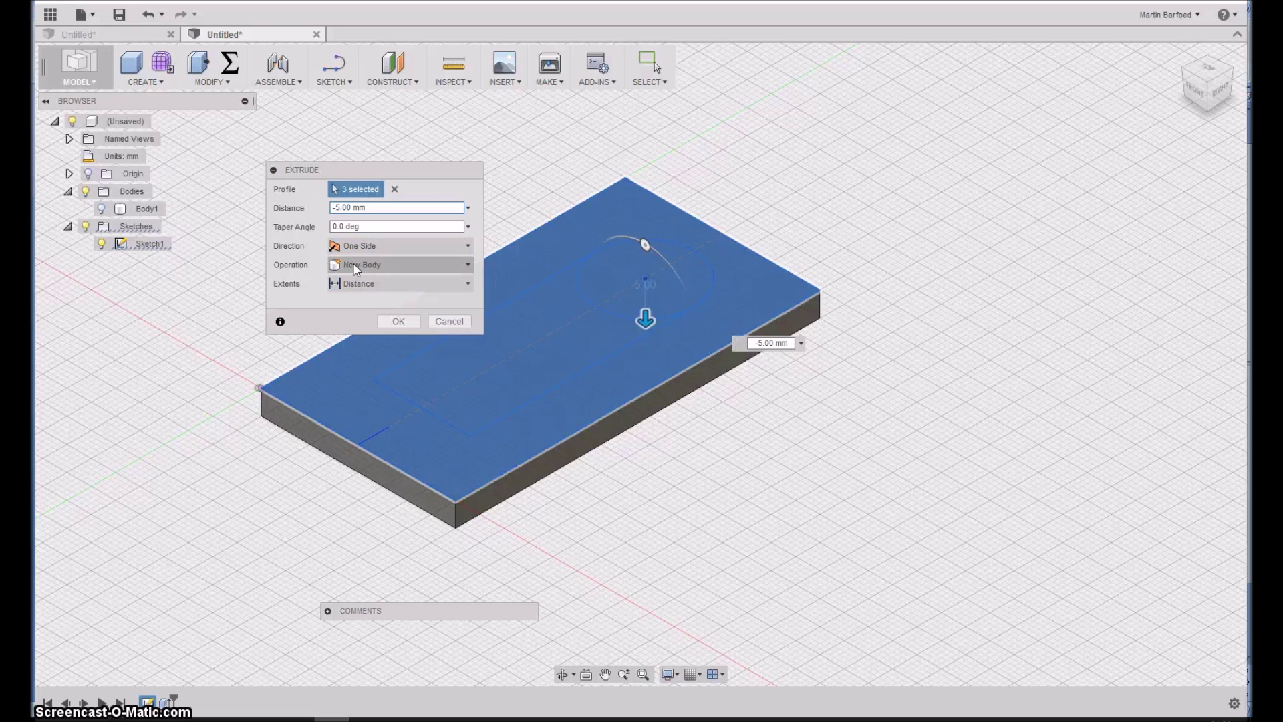
pyautogui.click(219, 227)
pyautogui.click(361, 315)
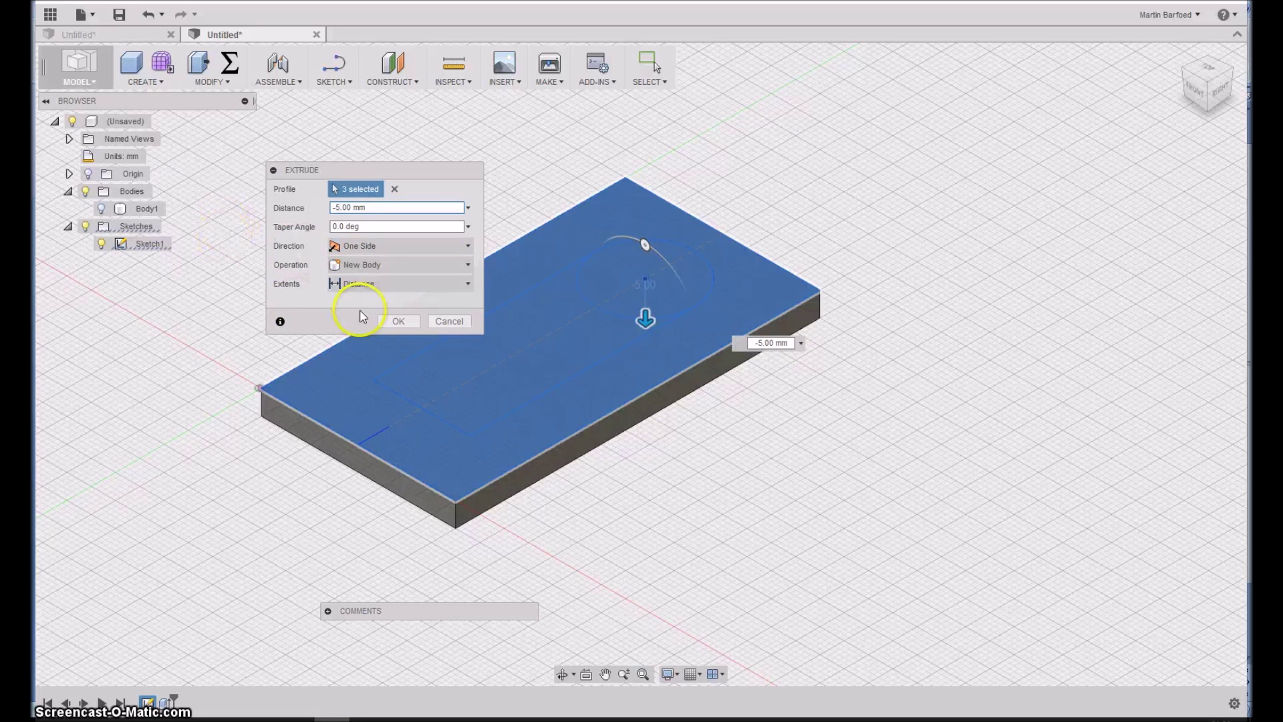
pyautogui.click(394, 321)
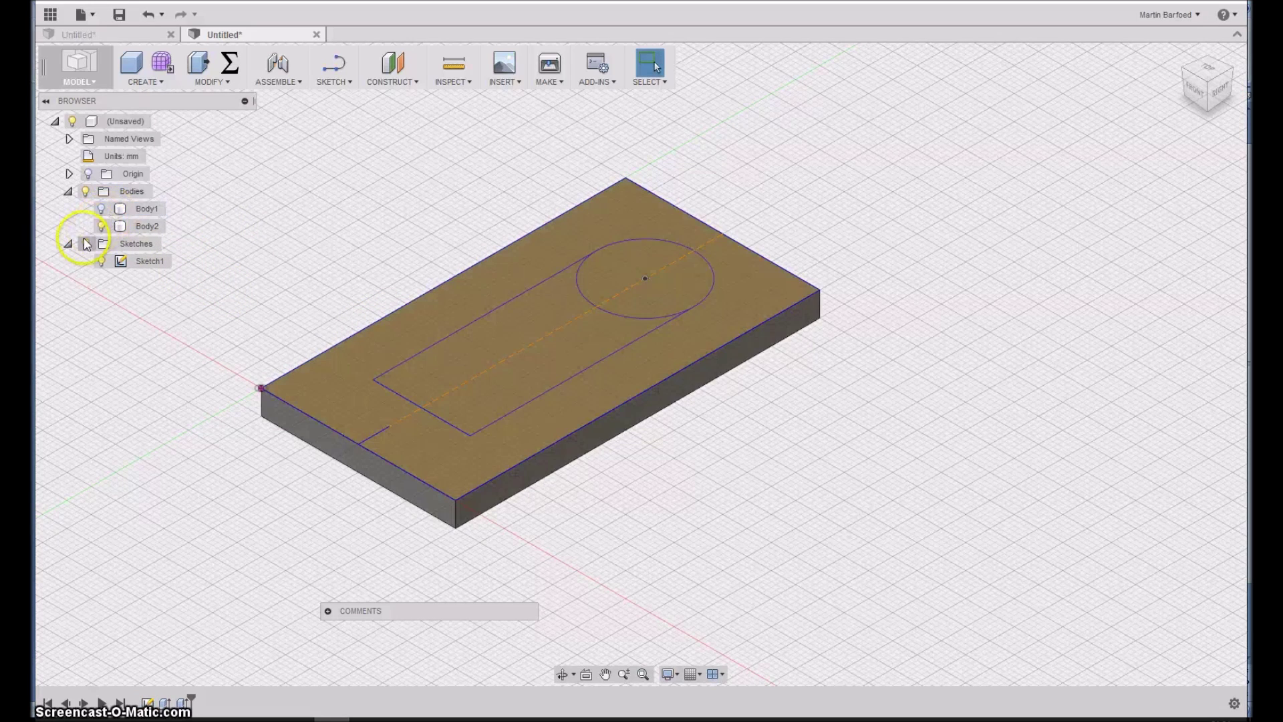
pyautogui.click(105, 228)
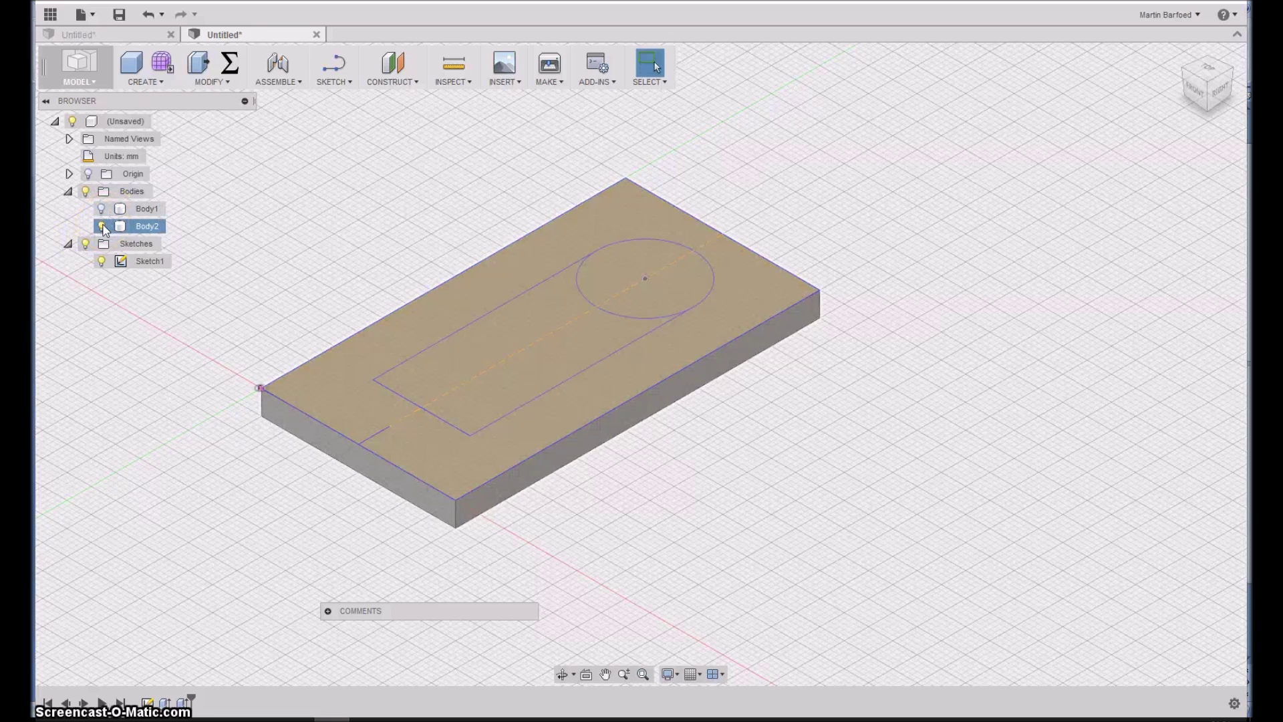
pyautogui.click(102, 226)
pyautogui.click(102, 227)
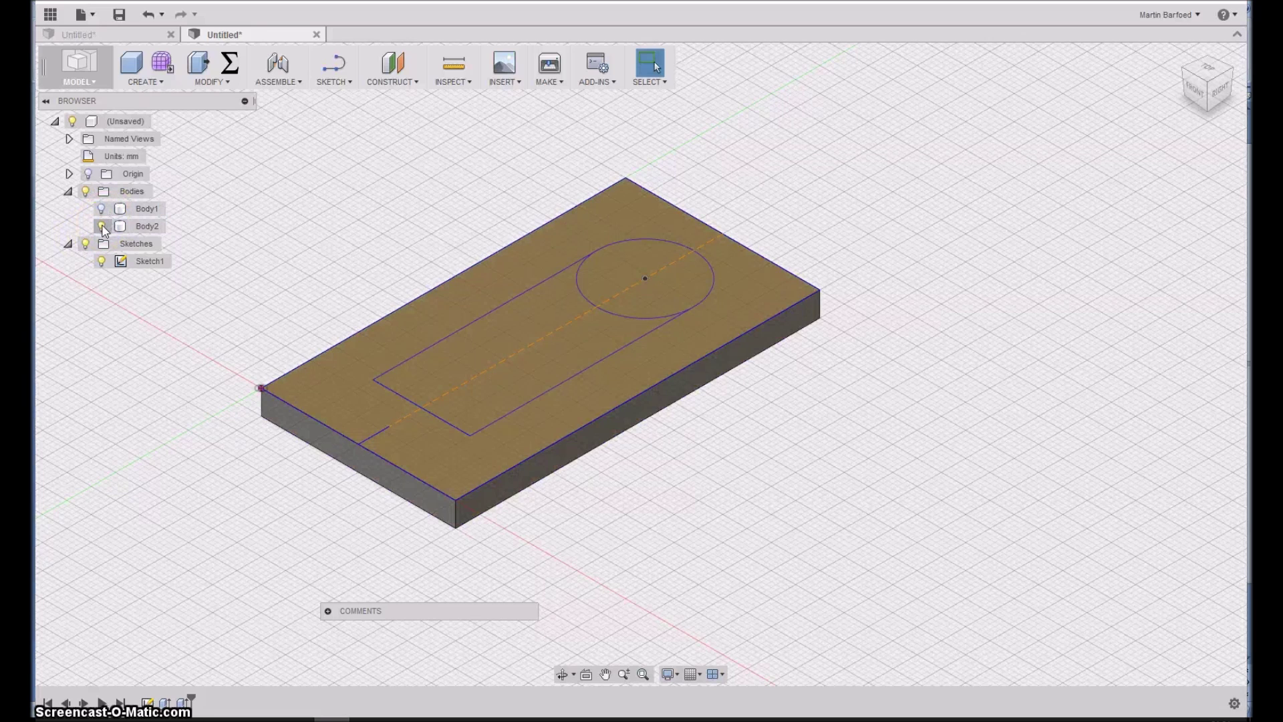
pyautogui.click(101, 261)
pyautogui.click(101, 261)
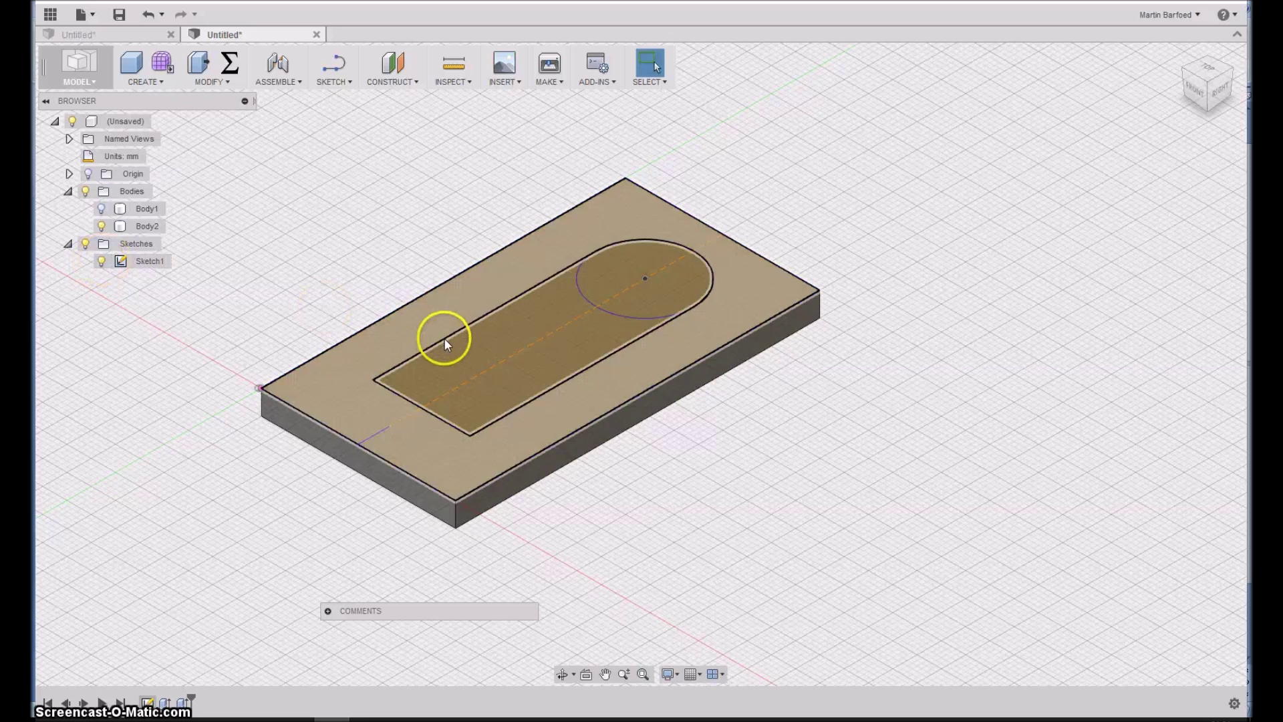
pyautogui.click(717, 378)
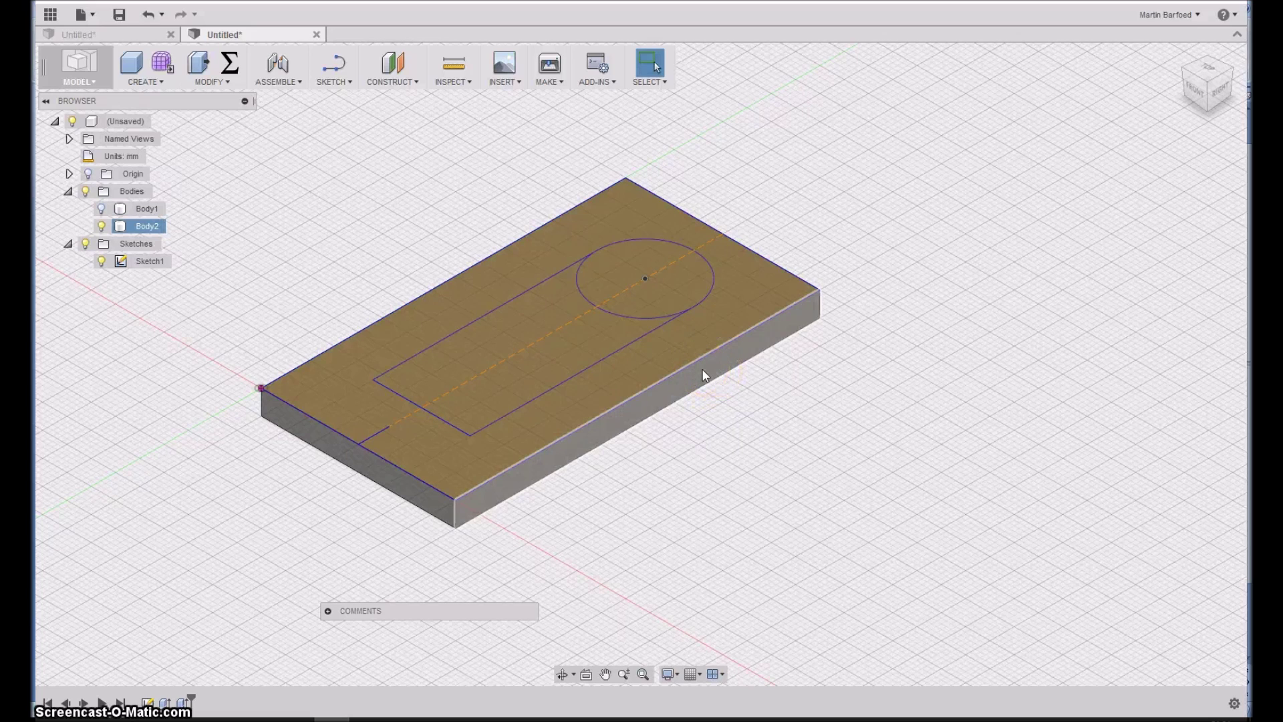
pyautogui.click(125, 105)
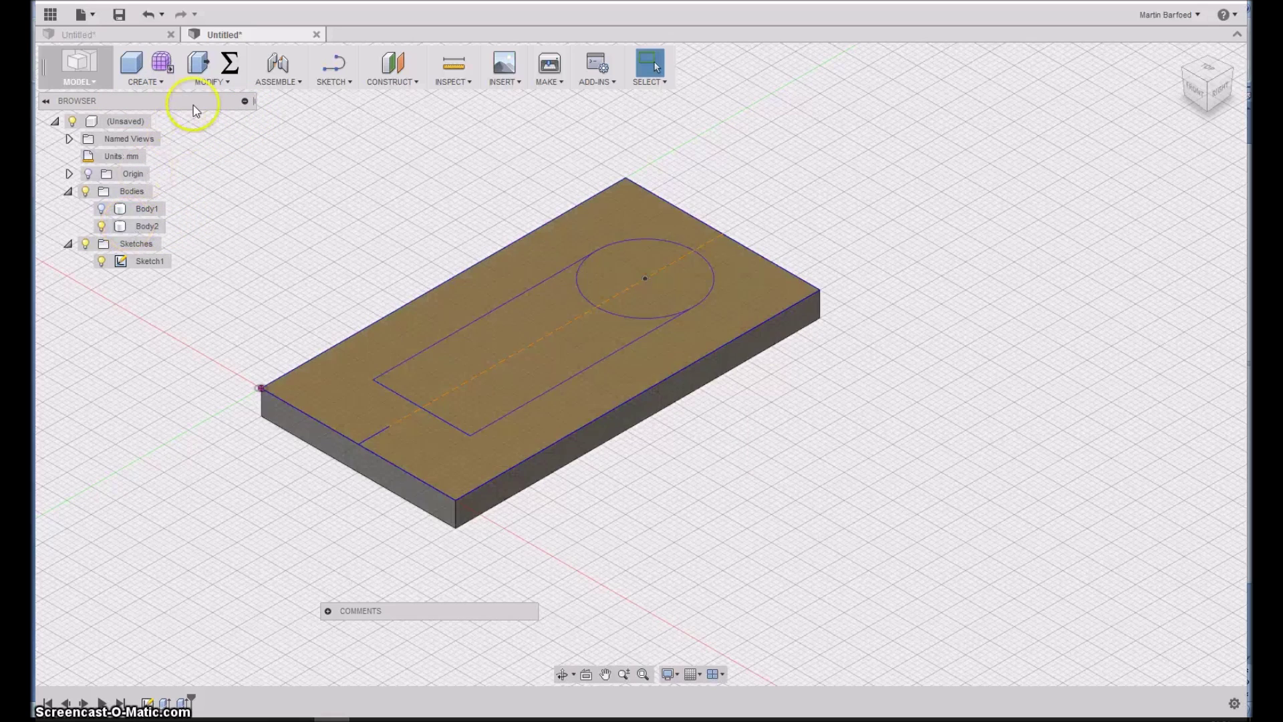
# - Set Extrude2's AlongDistance expression to -Ply, making the slab 12 mm thick
pyautogui.click(229, 65)
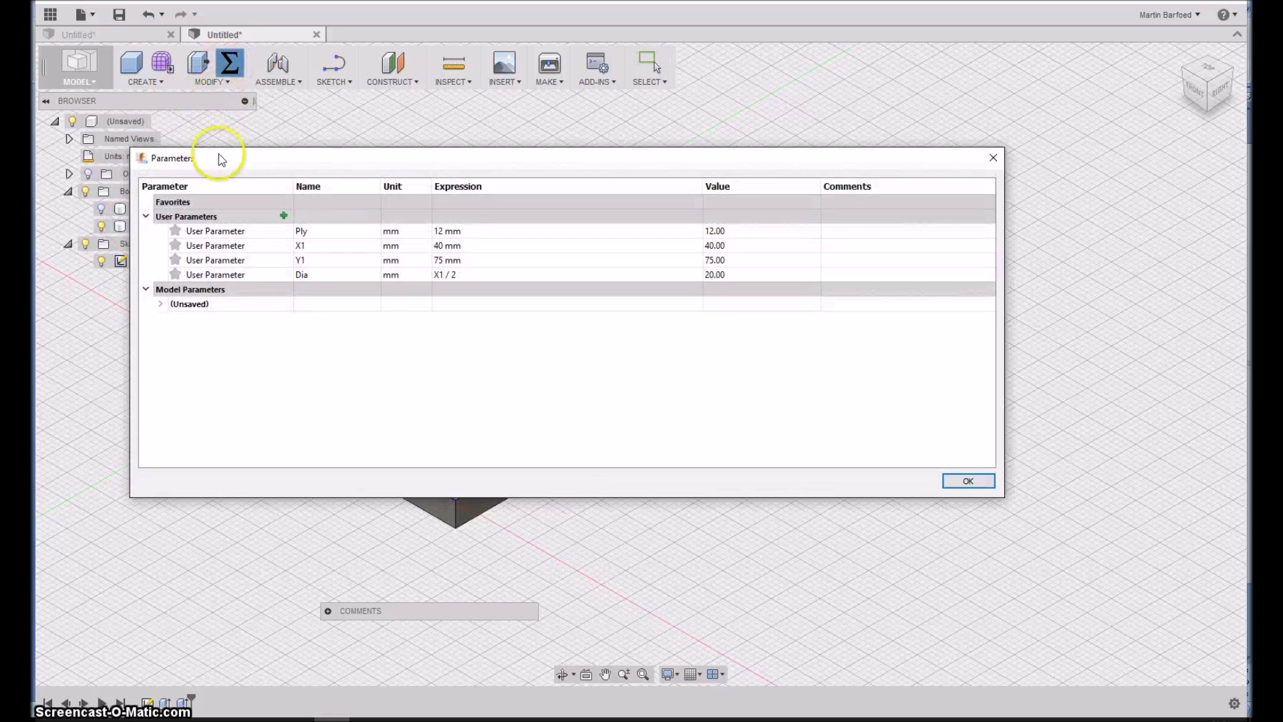
pyautogui.click(160, 304)
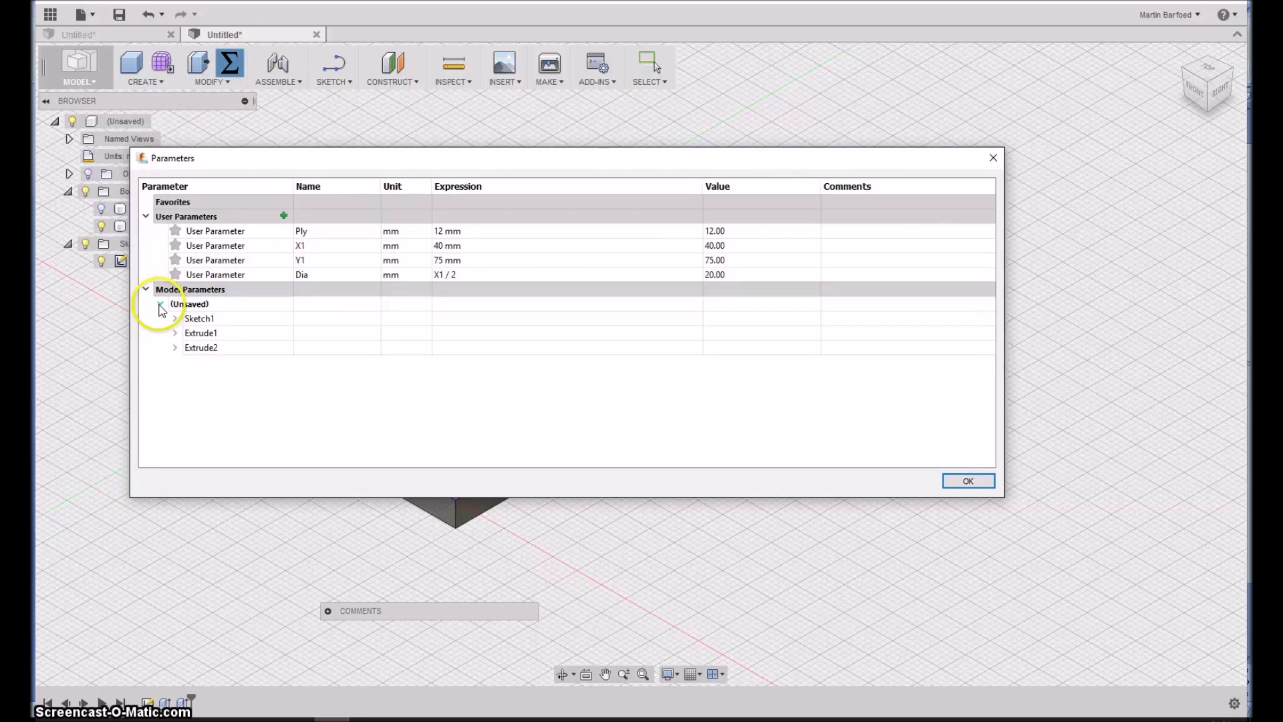
pyautogui.click(175, 347)
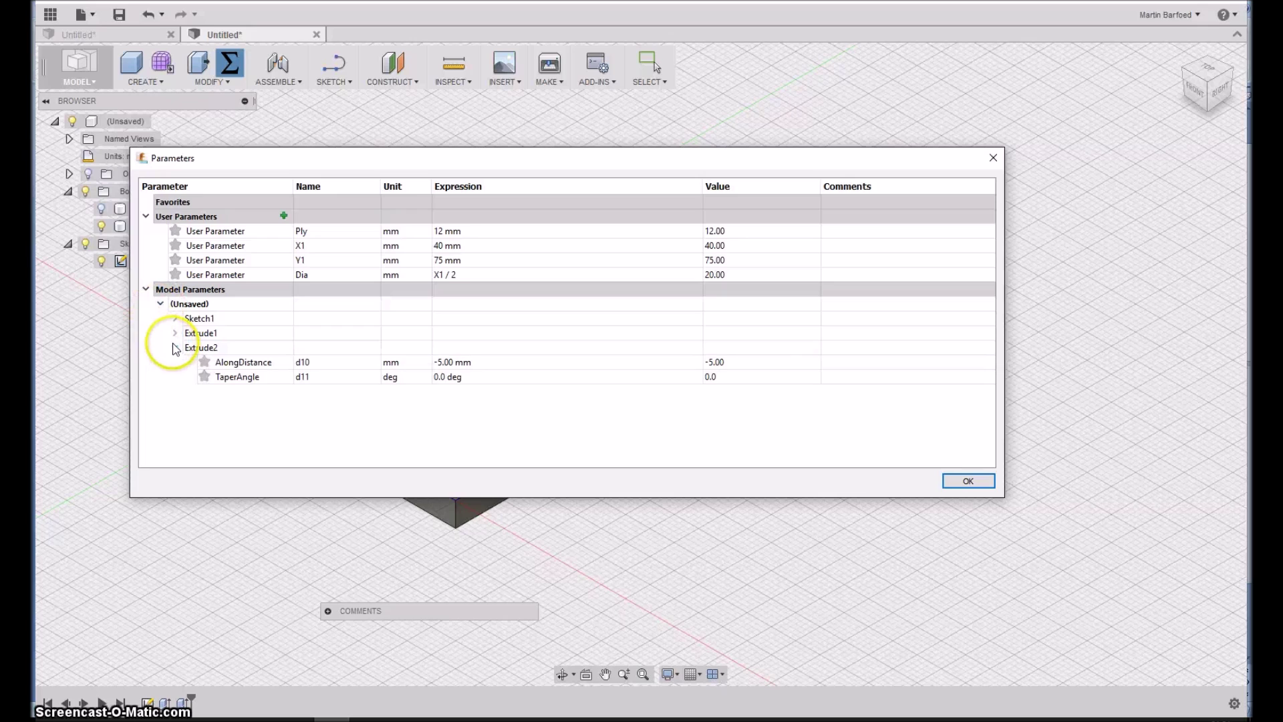
pyautogui.click(444, 362)
pyautogui.click(445, 361)
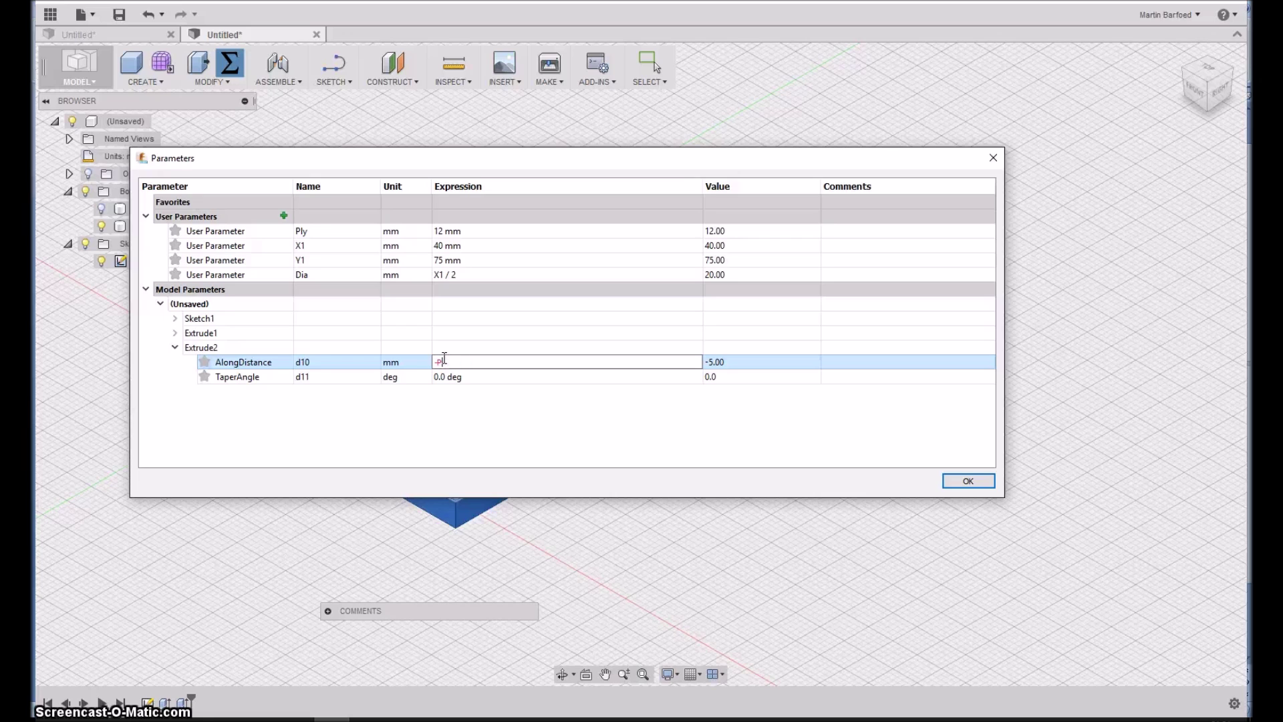
pyautogui.moveTo(581, 157); pyautogui.dragTo(669, 38)
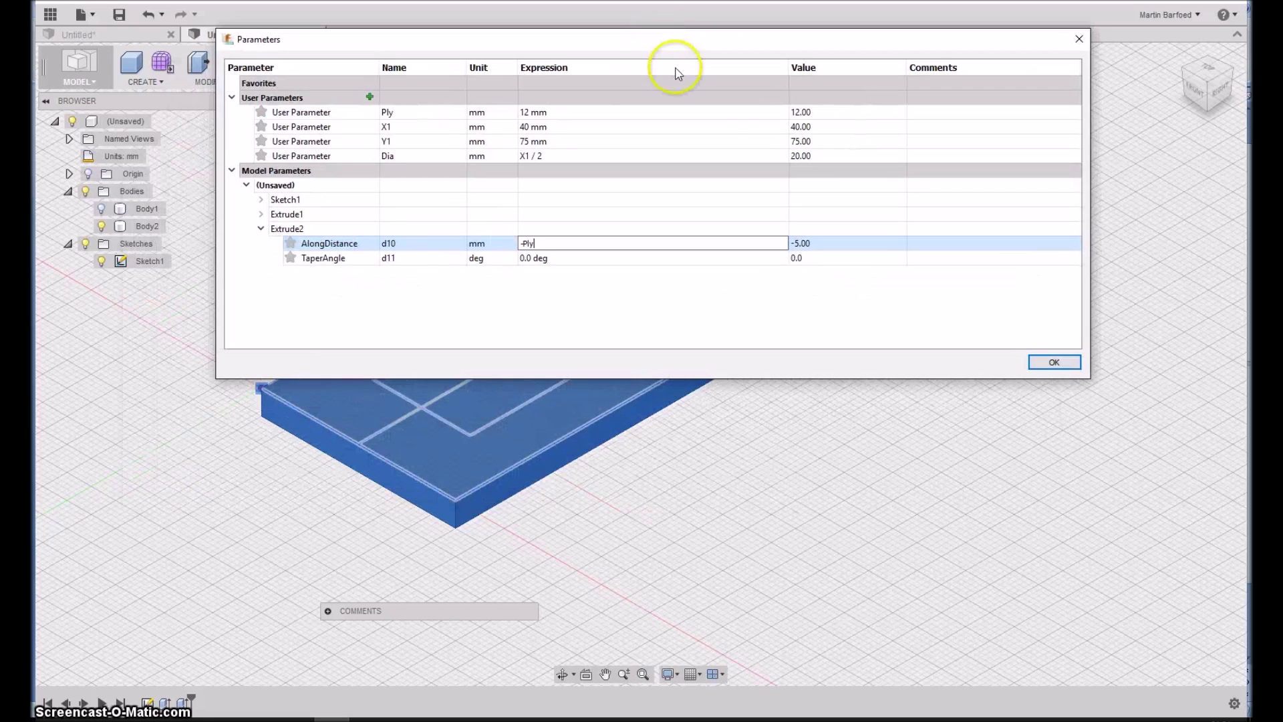
pyautogui.click(1033, 368)
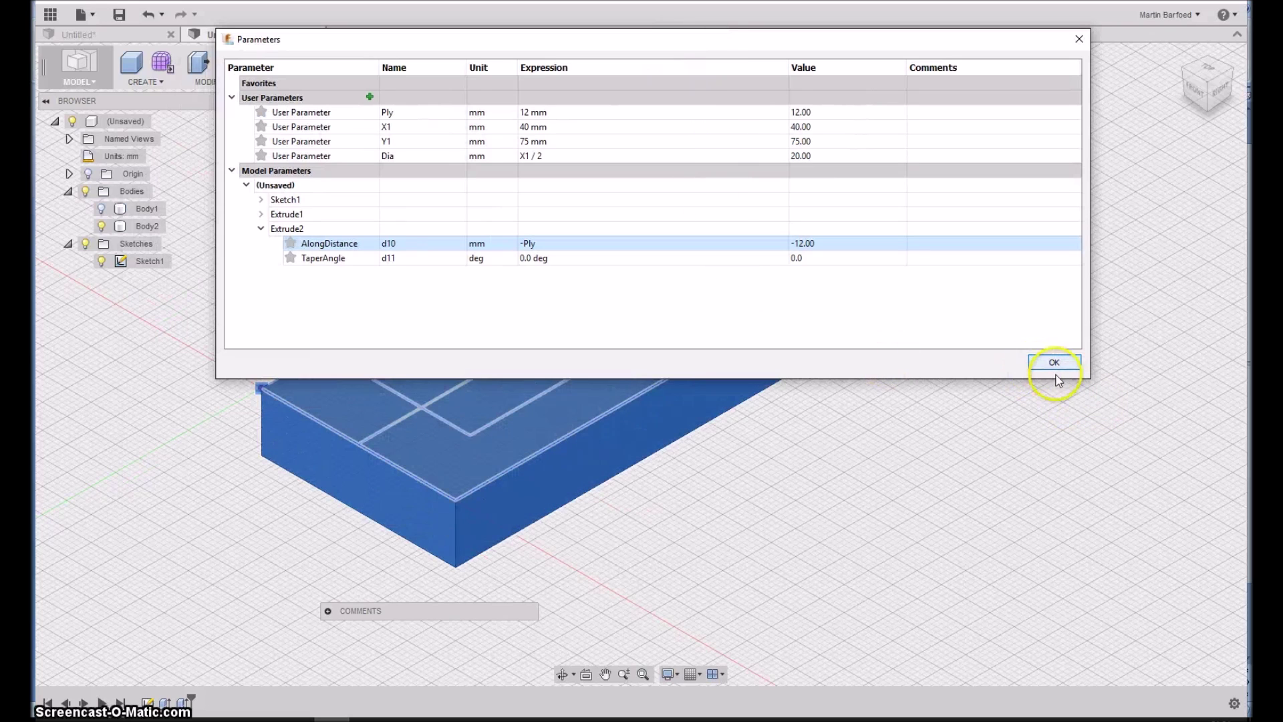
pyautogui.click(1055, 364)
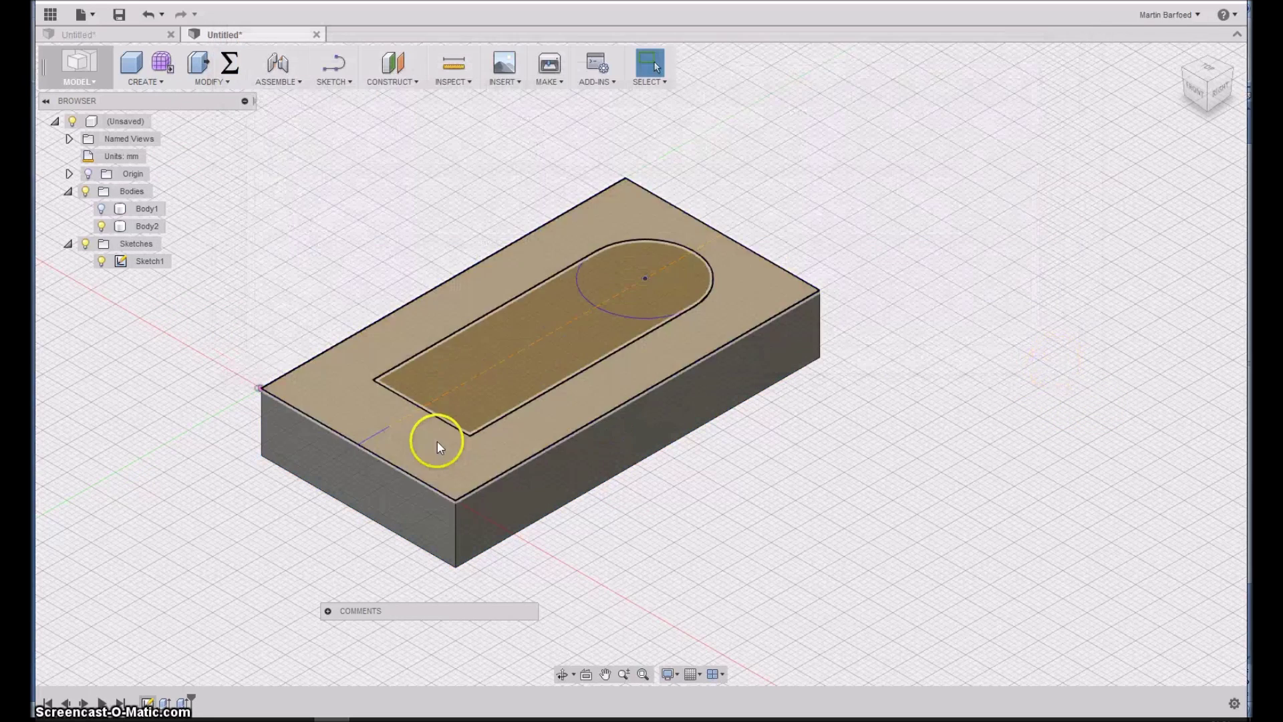
# - Extrude the slot profile 5 mm as a separate new body, Body3
pyautogui.click(367, 494)
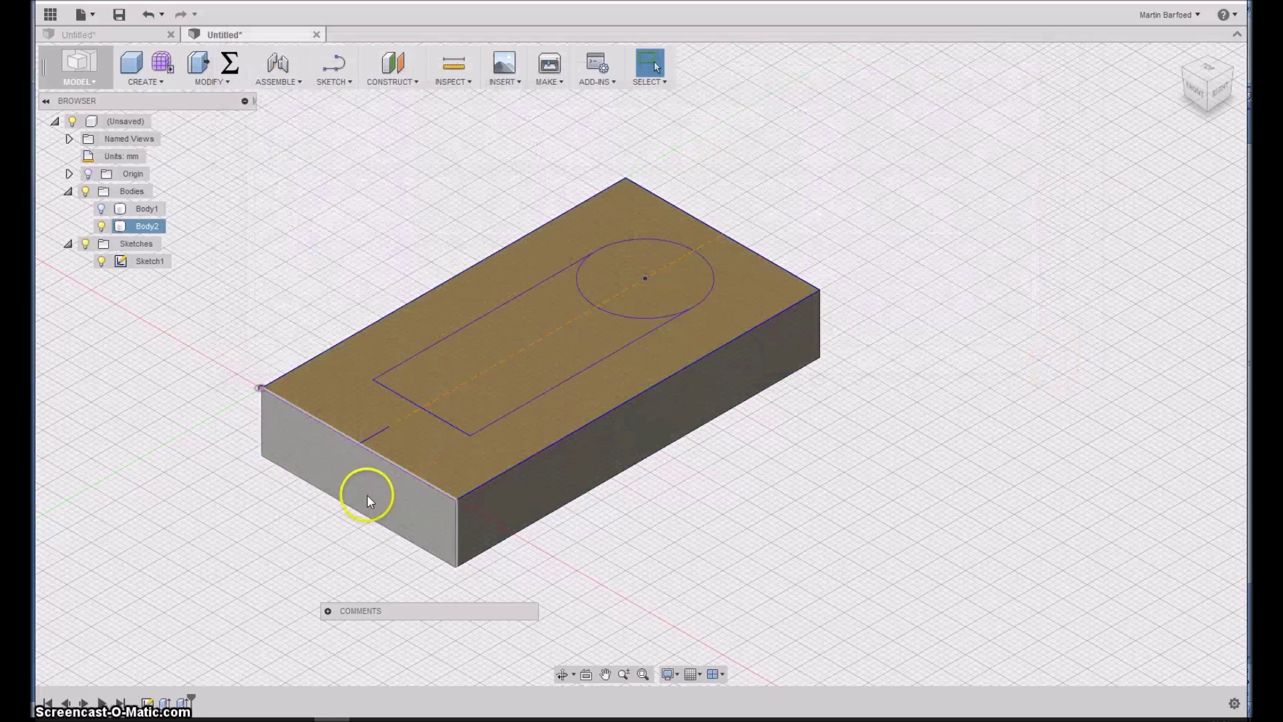
pyautogui.click(348, 434)
pyautogui.click(475, 344)
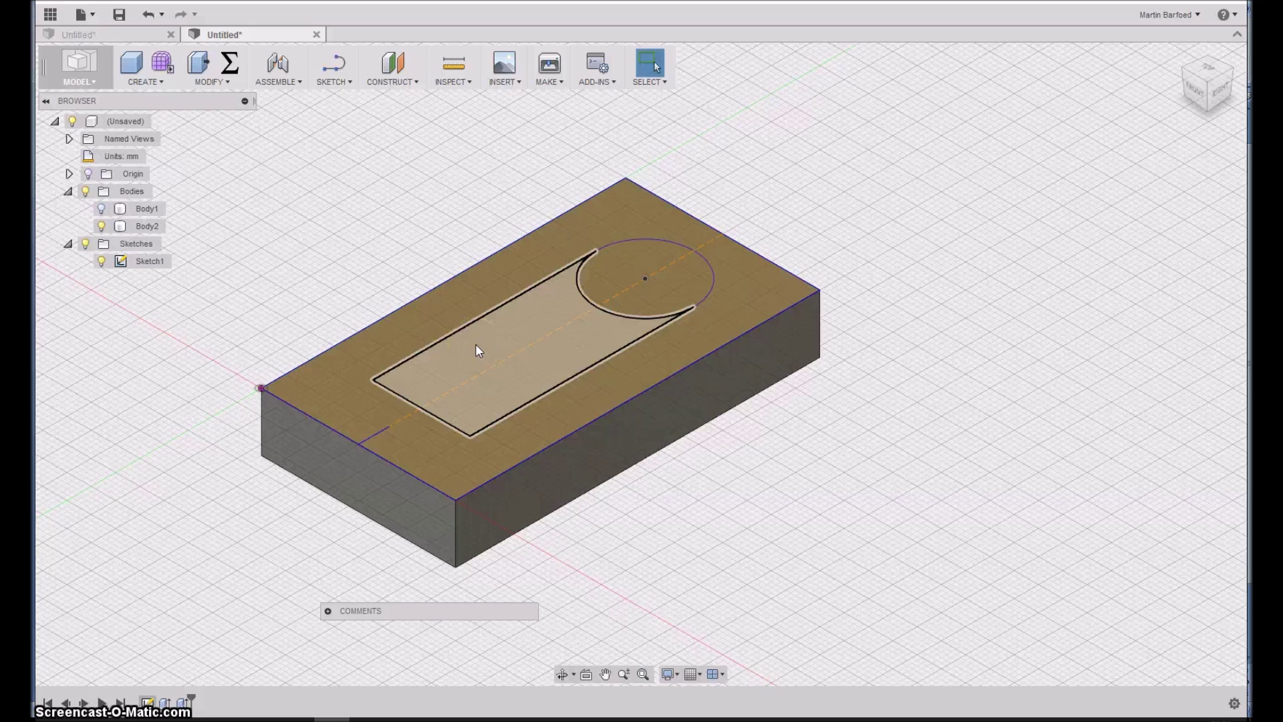
pyautogui.press('e')
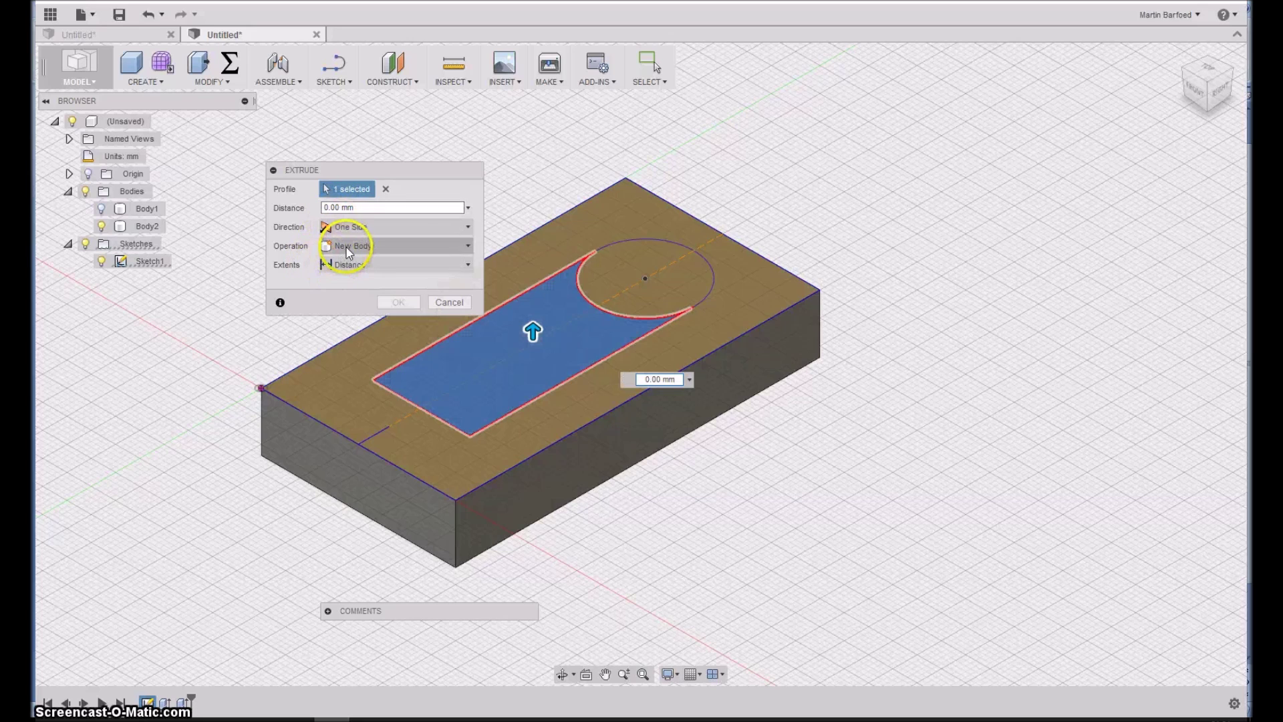
pyautogui.click(374, 205)
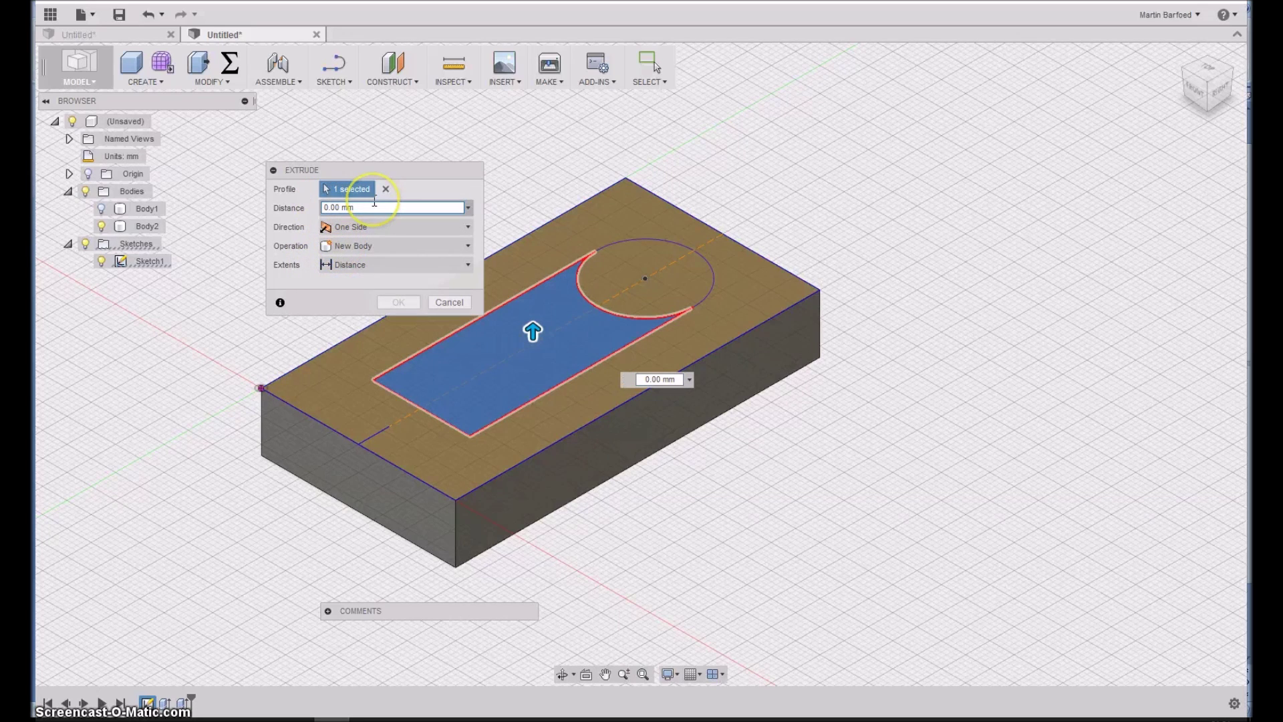
pyautogui.write('5')
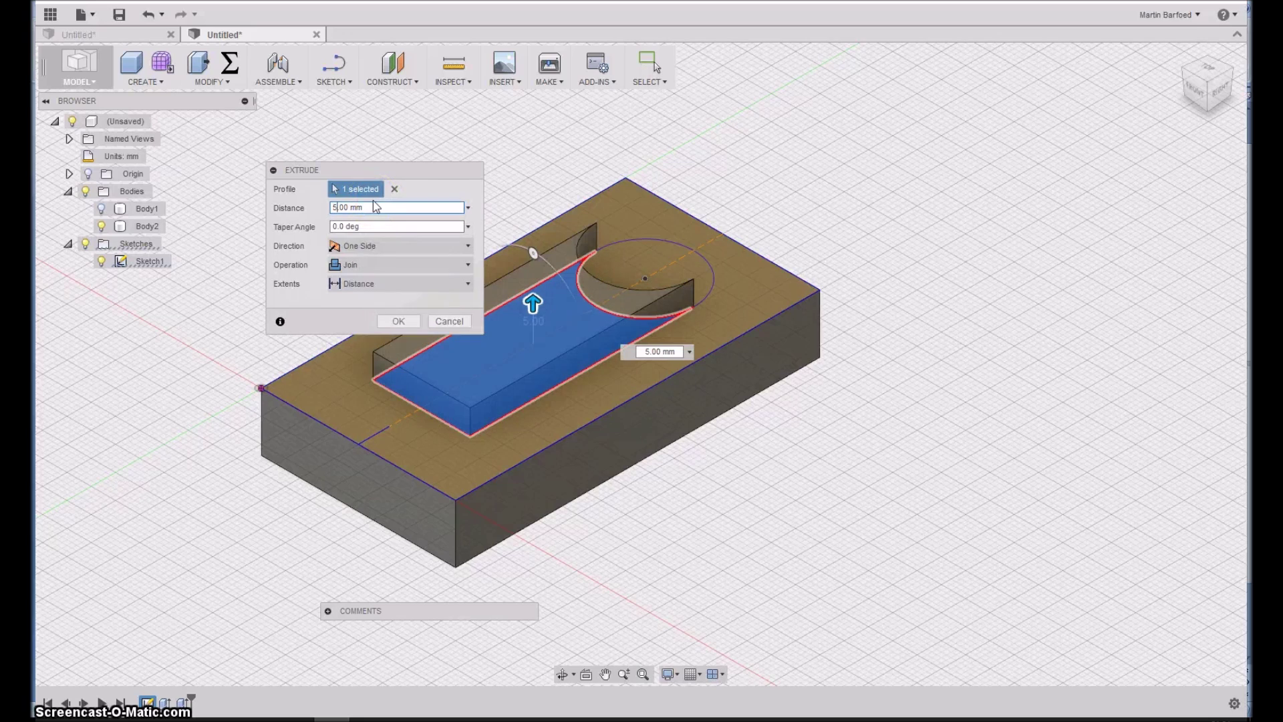
pyautogui.click(352, 272)
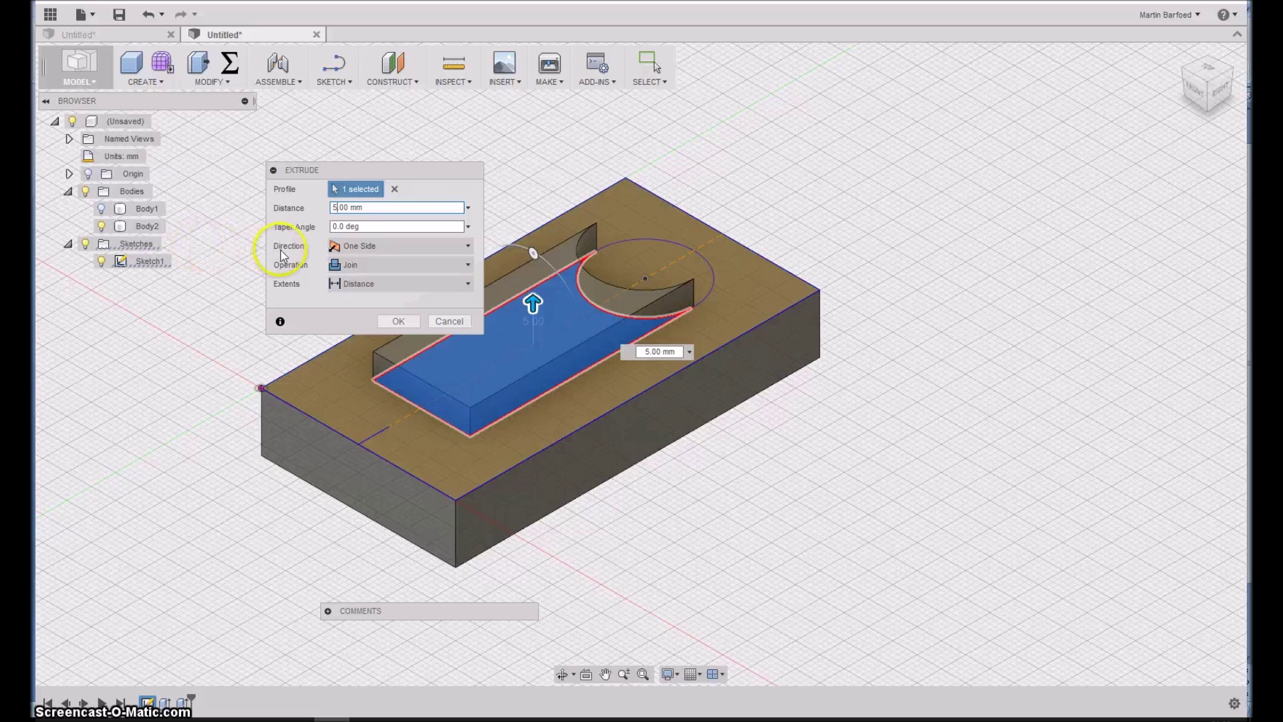
pyautogui.click(344, 268)
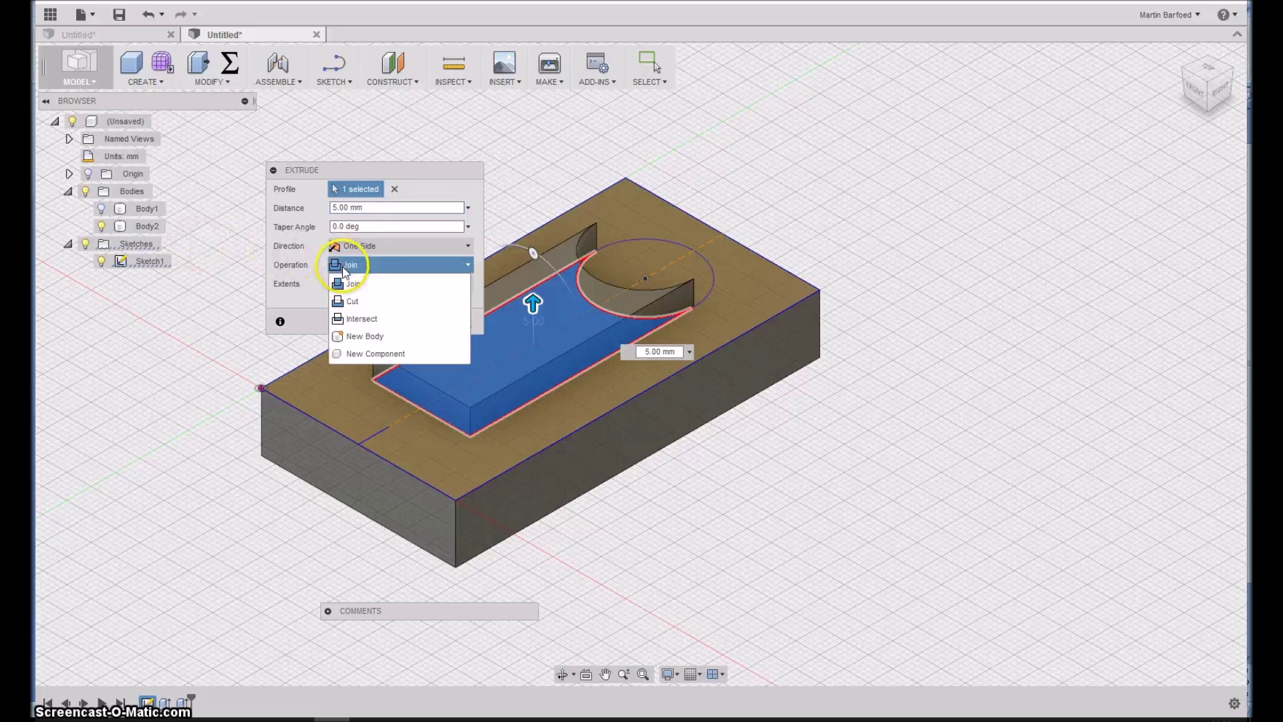
pyautogui.click(352, 338)
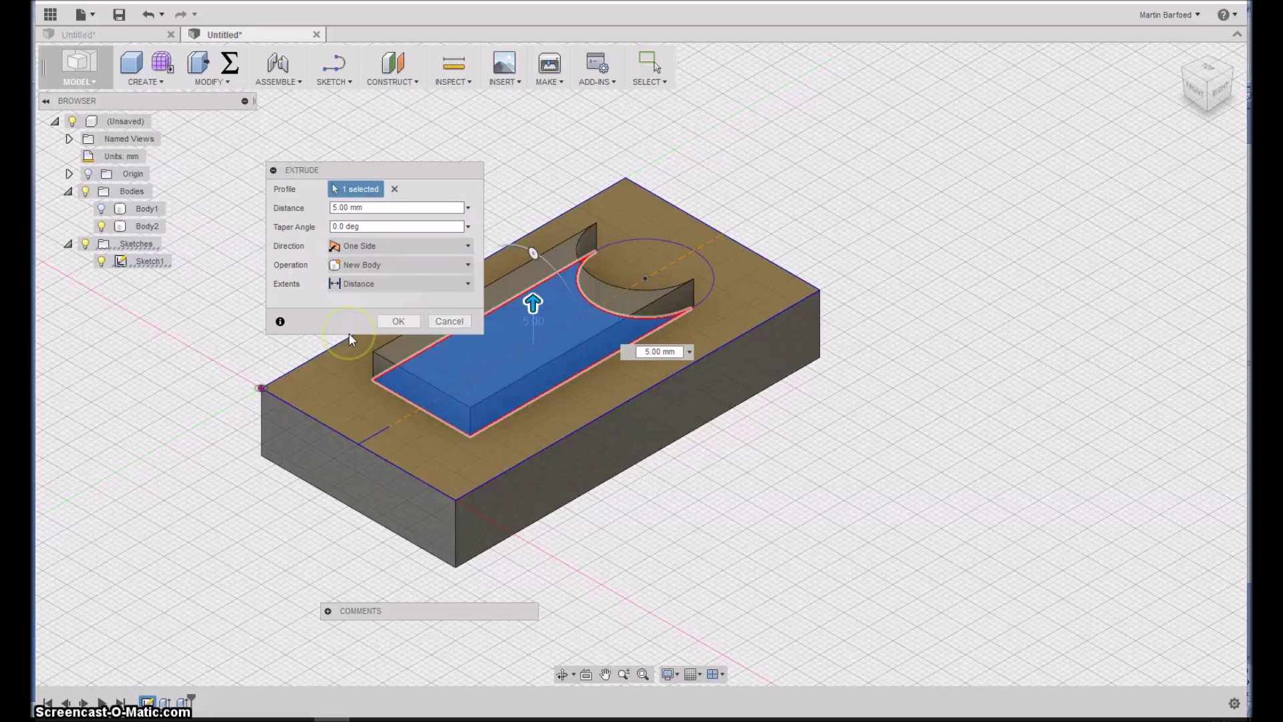
pyautogui.click(395, 321)
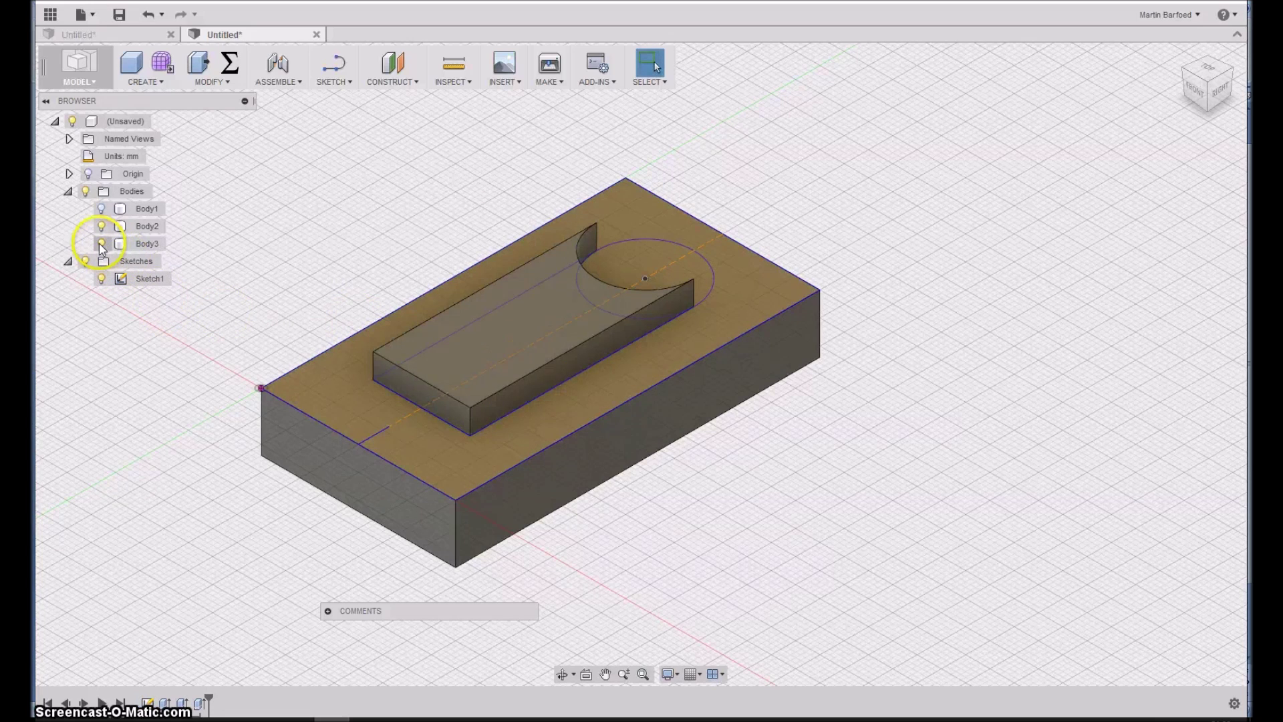
# - Toggle Body3's visibility to inspect the slab, then select the circular sketch profile
pyautogui.click(101, 243)
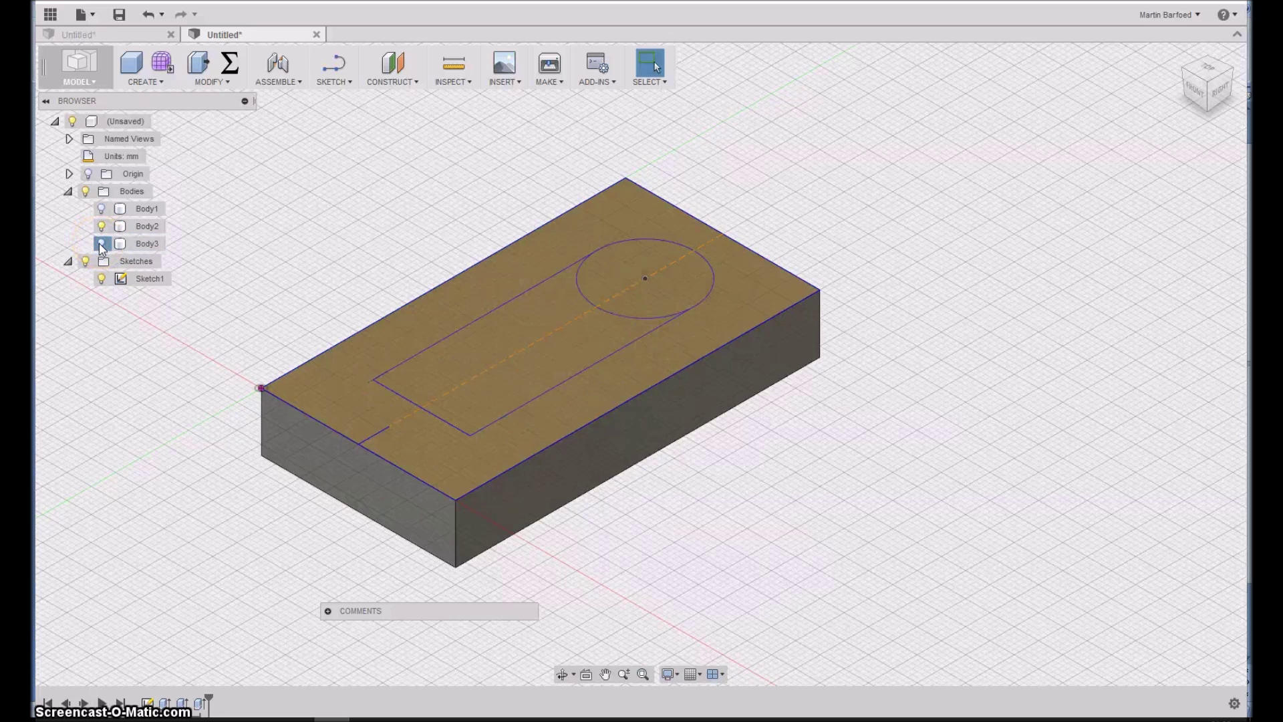
pyautogui.click(100, 243)
pyautogui.click(101, 243)
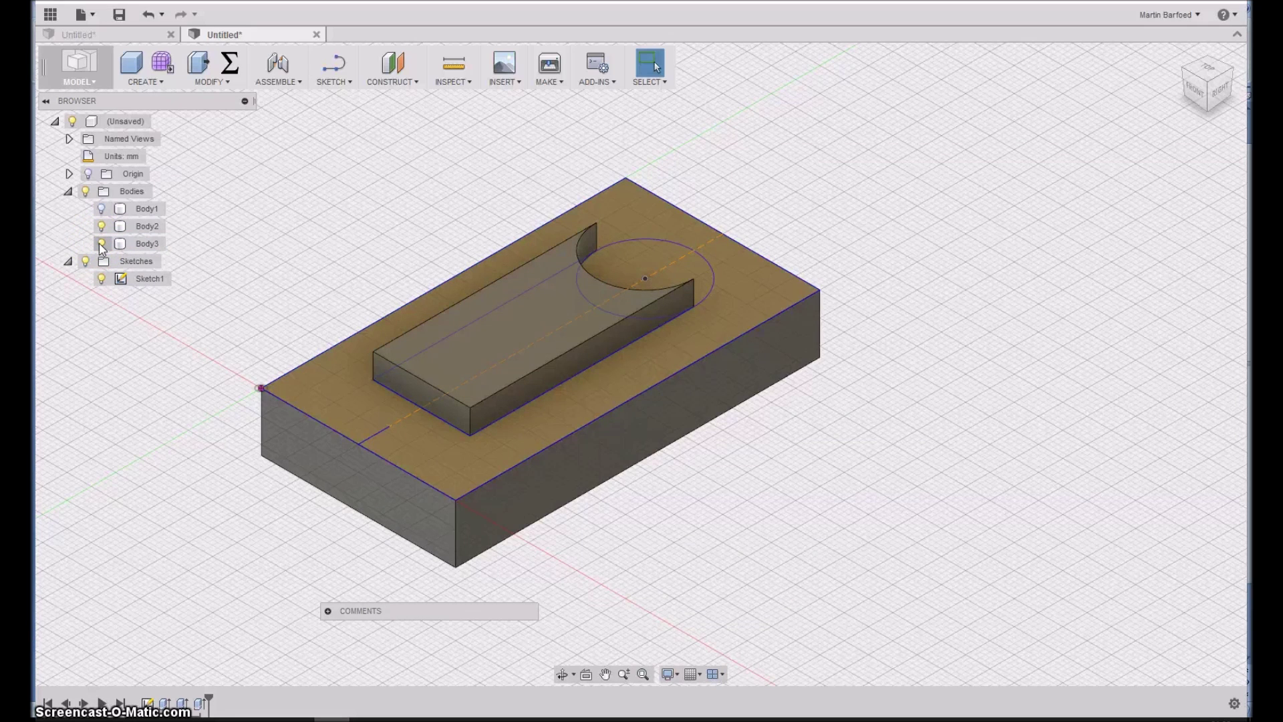
pyautogui.click(620, 244)
pyautogui.click(619, 245)
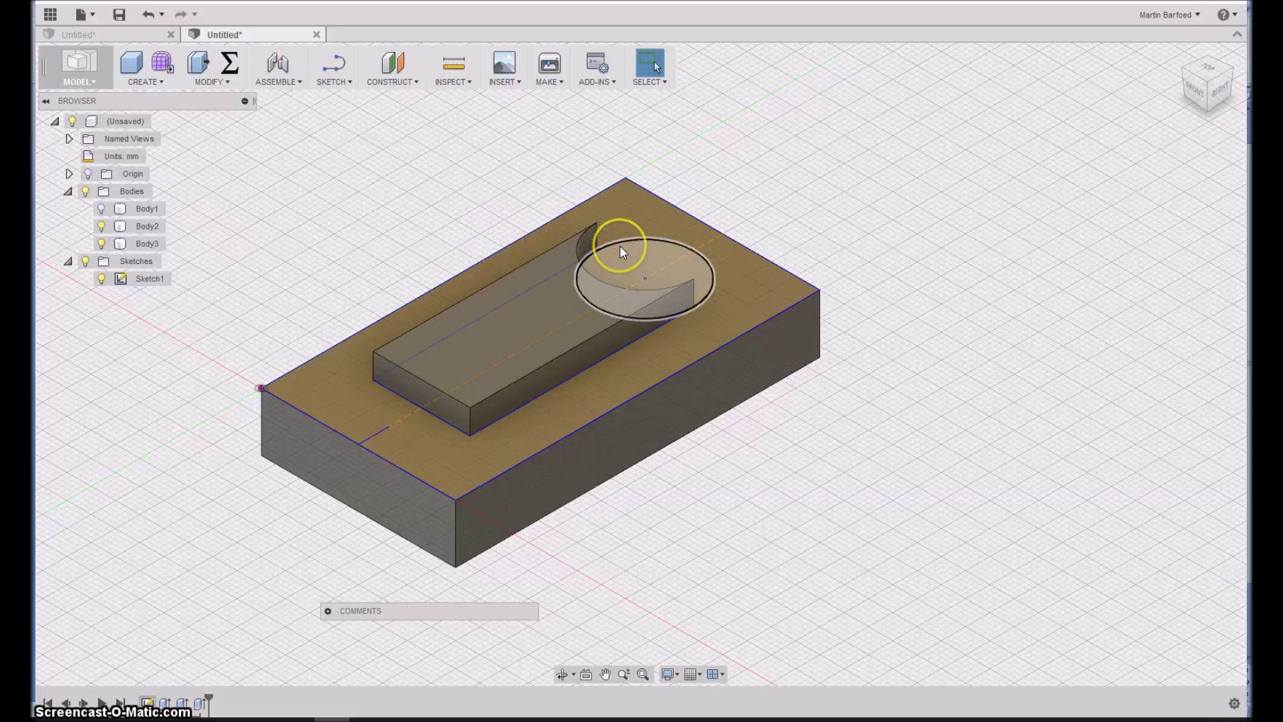
# - Extrude the circle profile 50 mm as a standing cylinder, new body Body4
pyautogui.press('e')
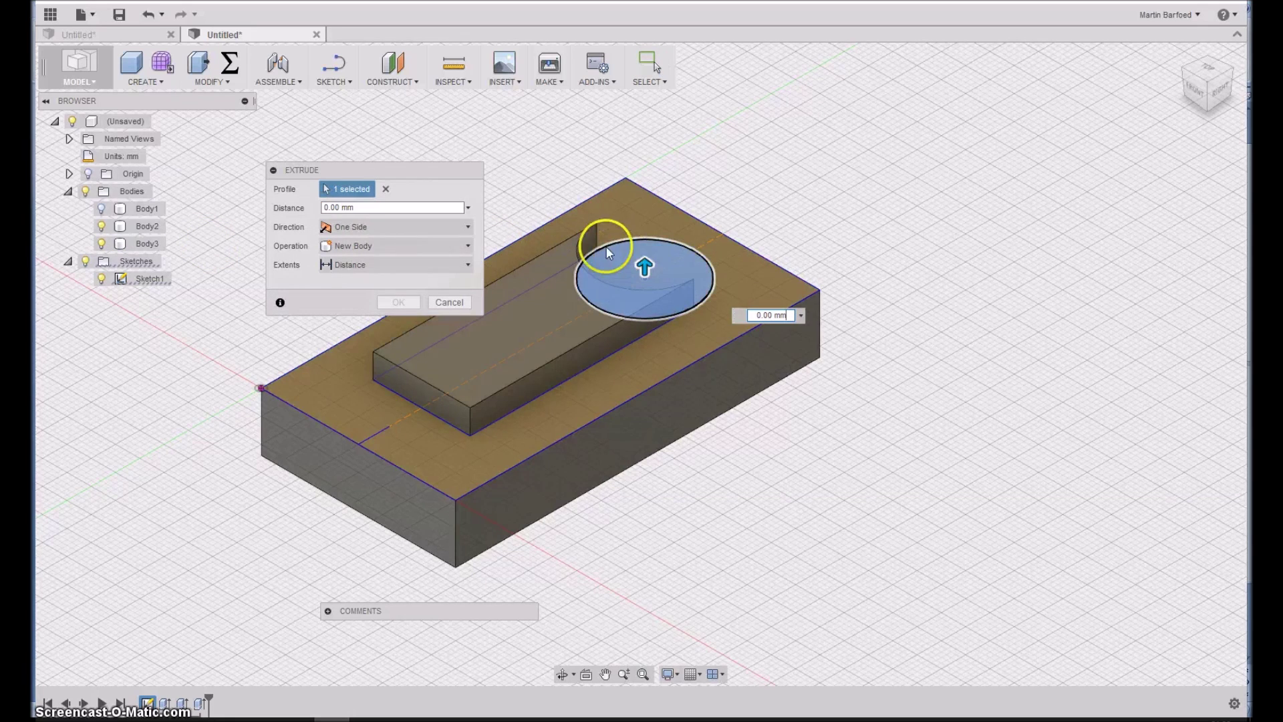
pyautogui.click(324, 208)
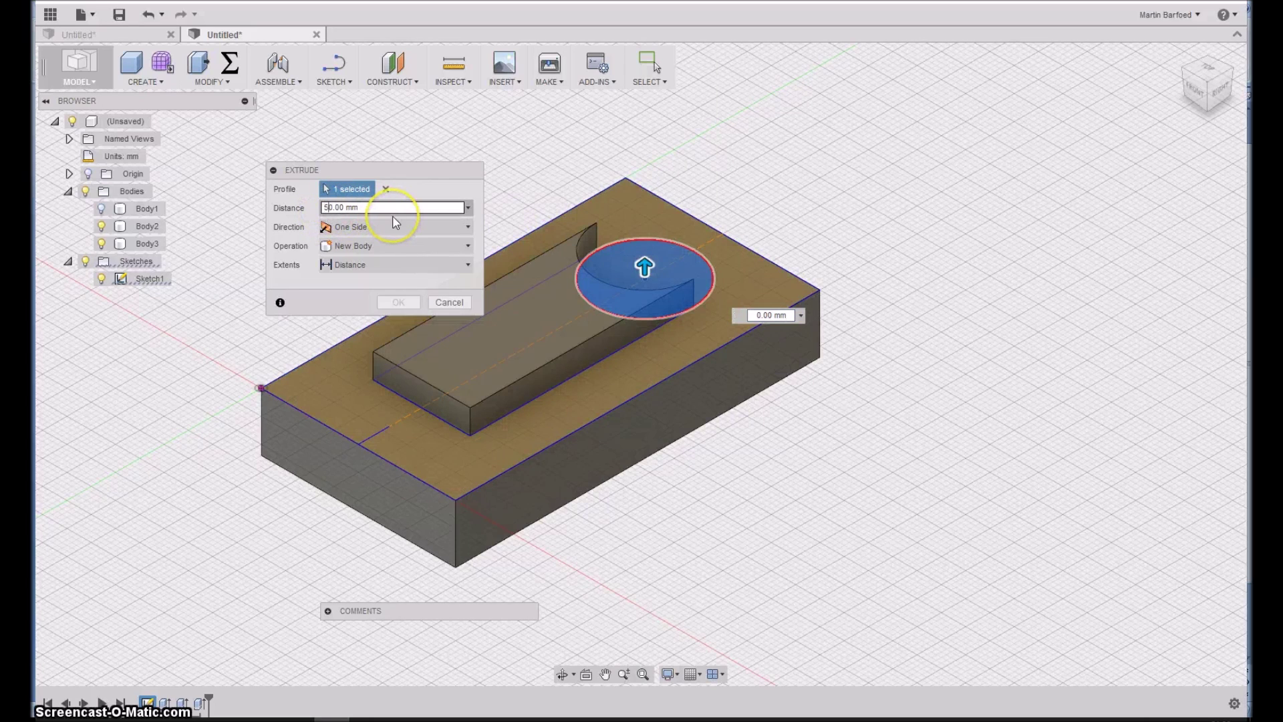
pyautogui.scroll(-5, 635, 199)
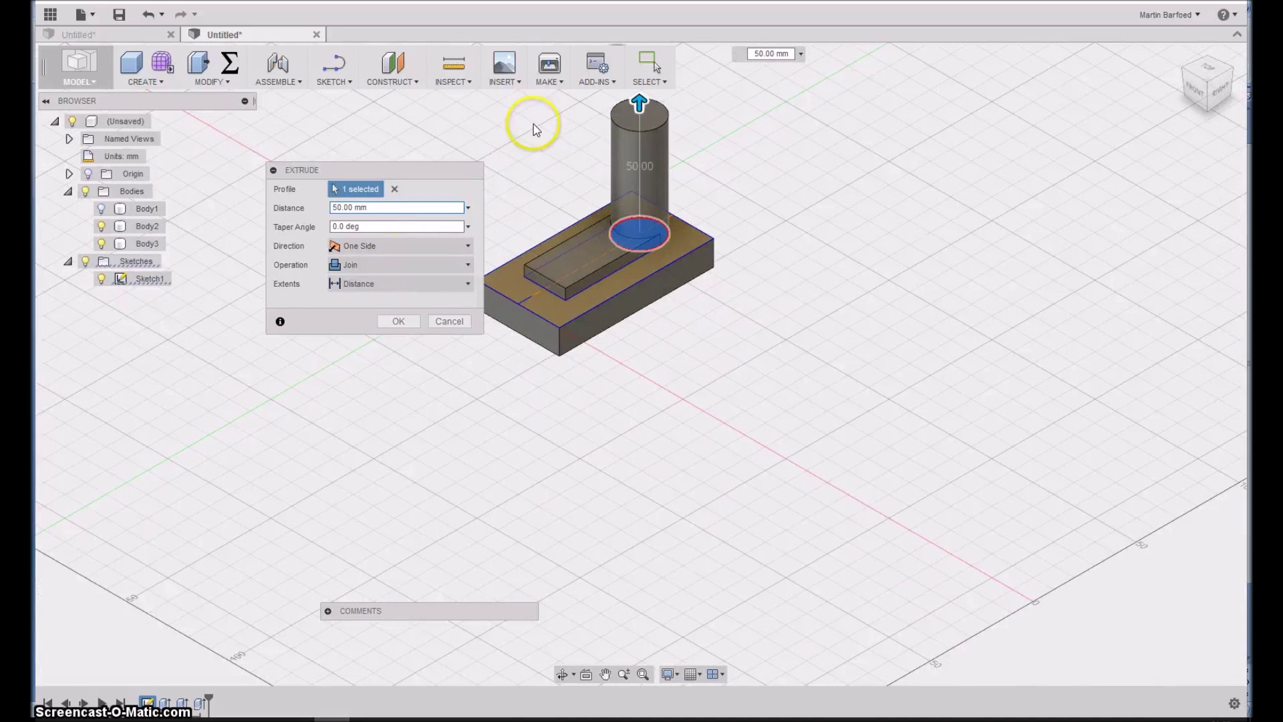
pyautogui.scroll(3, 564, 97)
pyautogui.scroll(2, 564, 98)
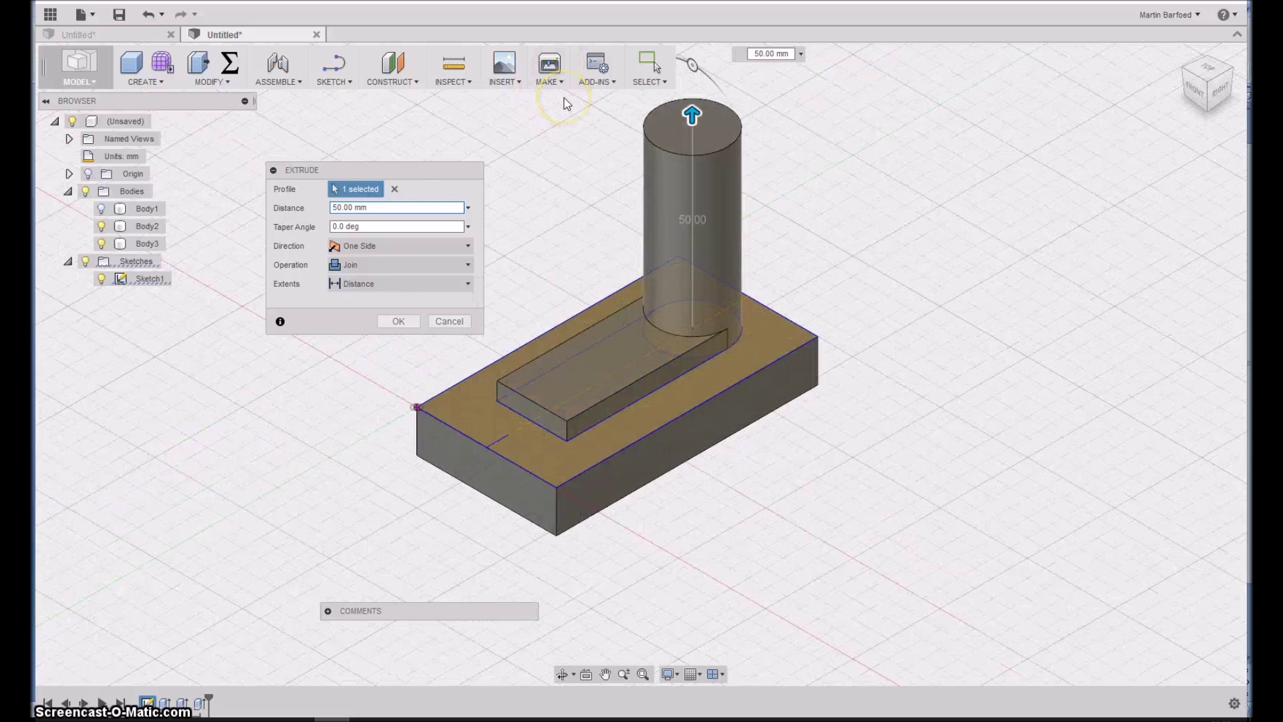
pyautogui.click(367, 264)
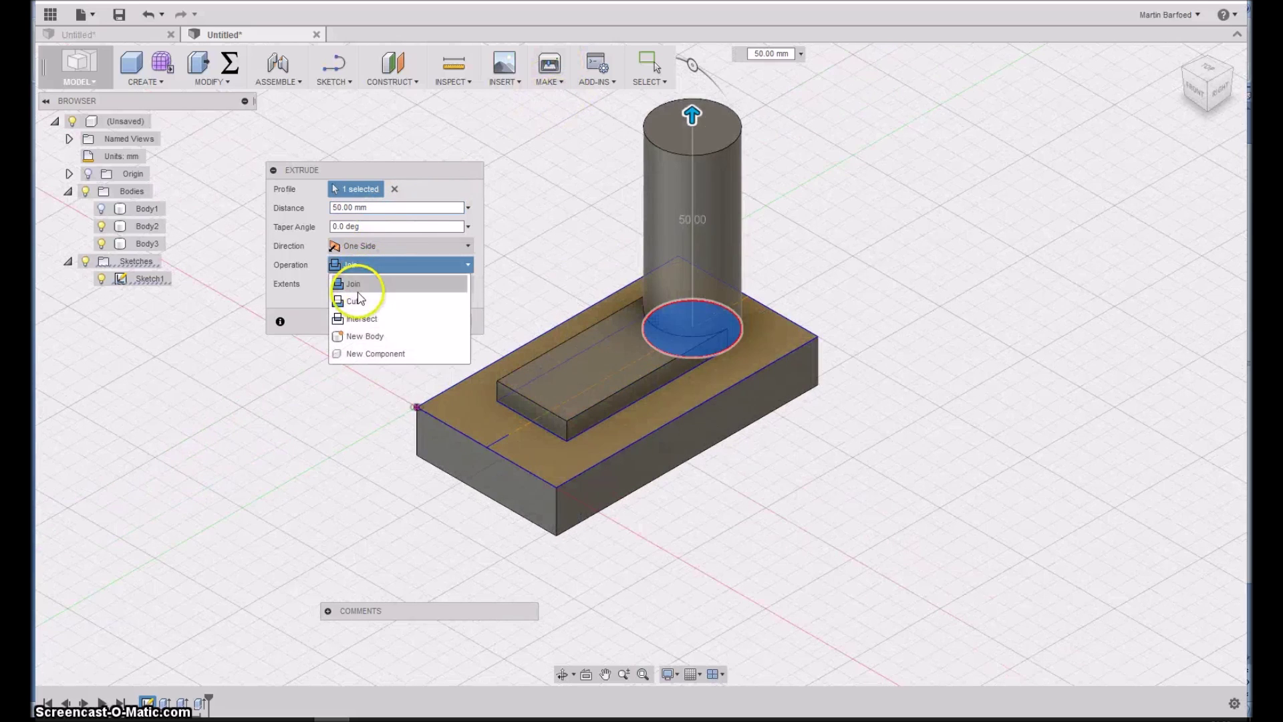
pyautogui.click(355, 342)
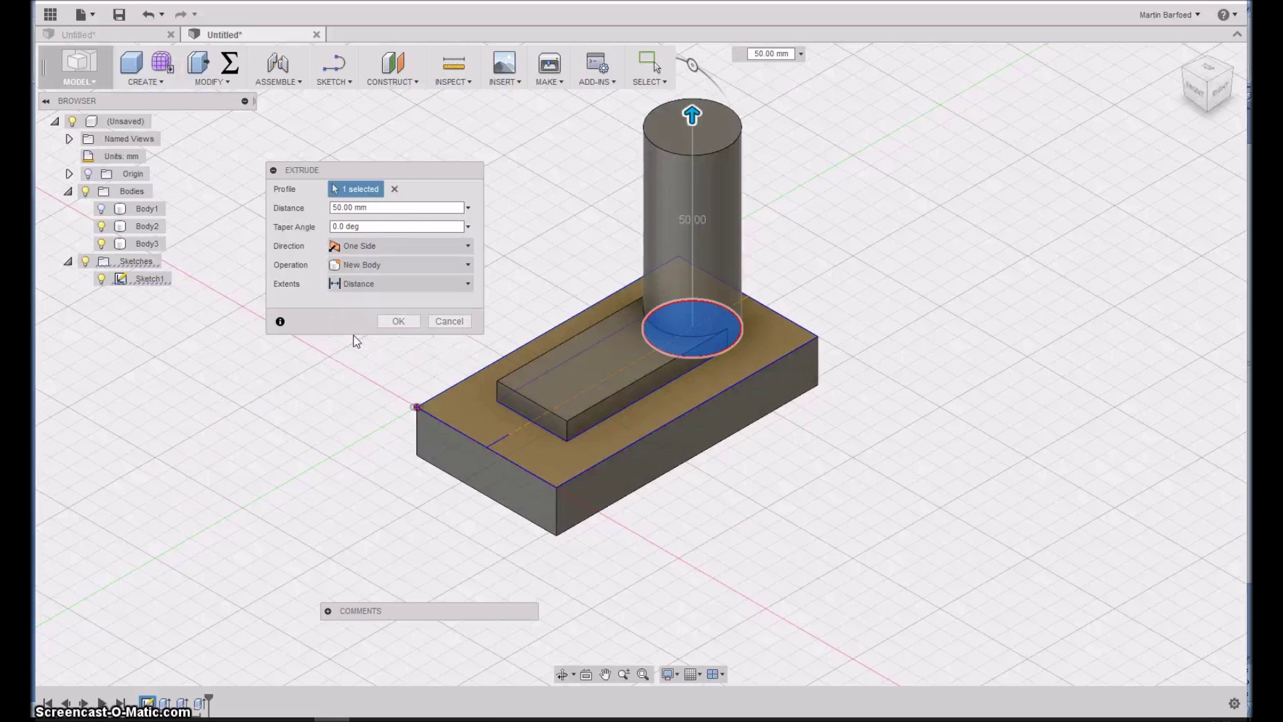
pyautogui.click(399, 322)
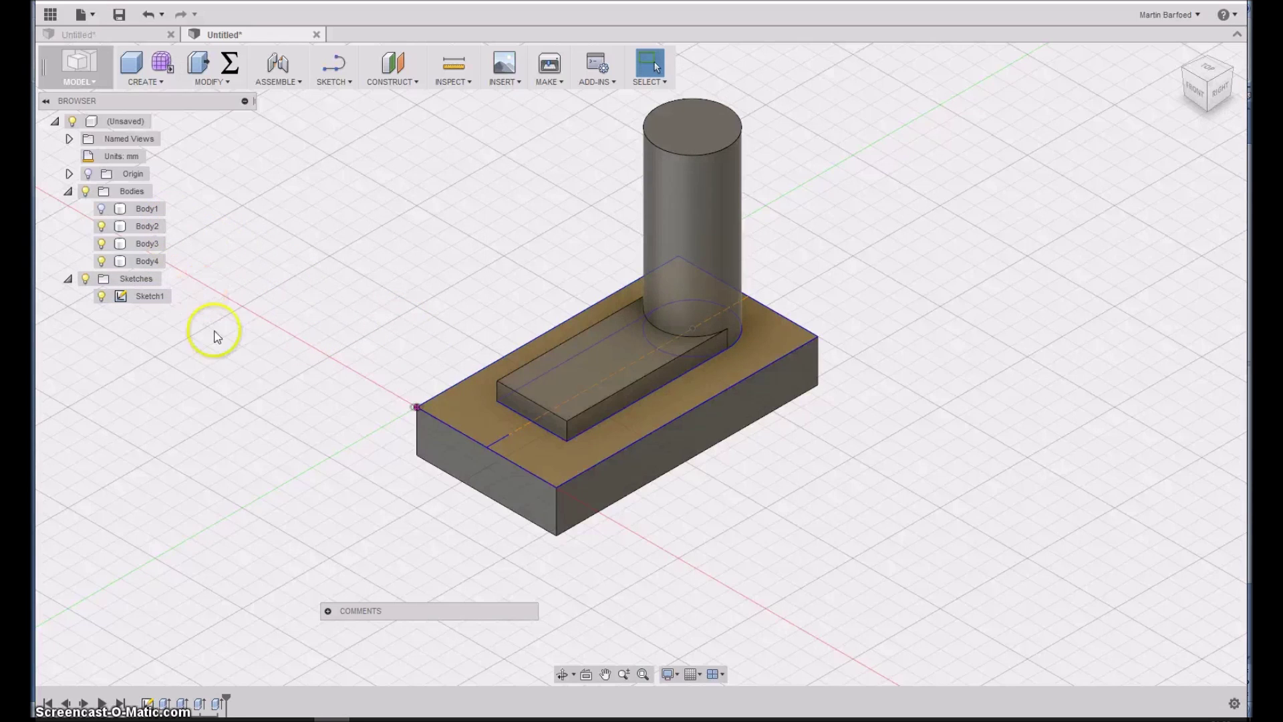
pyautogui.click(101, 261)
pyautogui.click(102, 261)
pyautogui.click(102, 245)
pyautogui.click(102, 245)
pyautogui.click(102, 227)
pyautogui.click(102, 226)
pyautogui.click(102, 227)
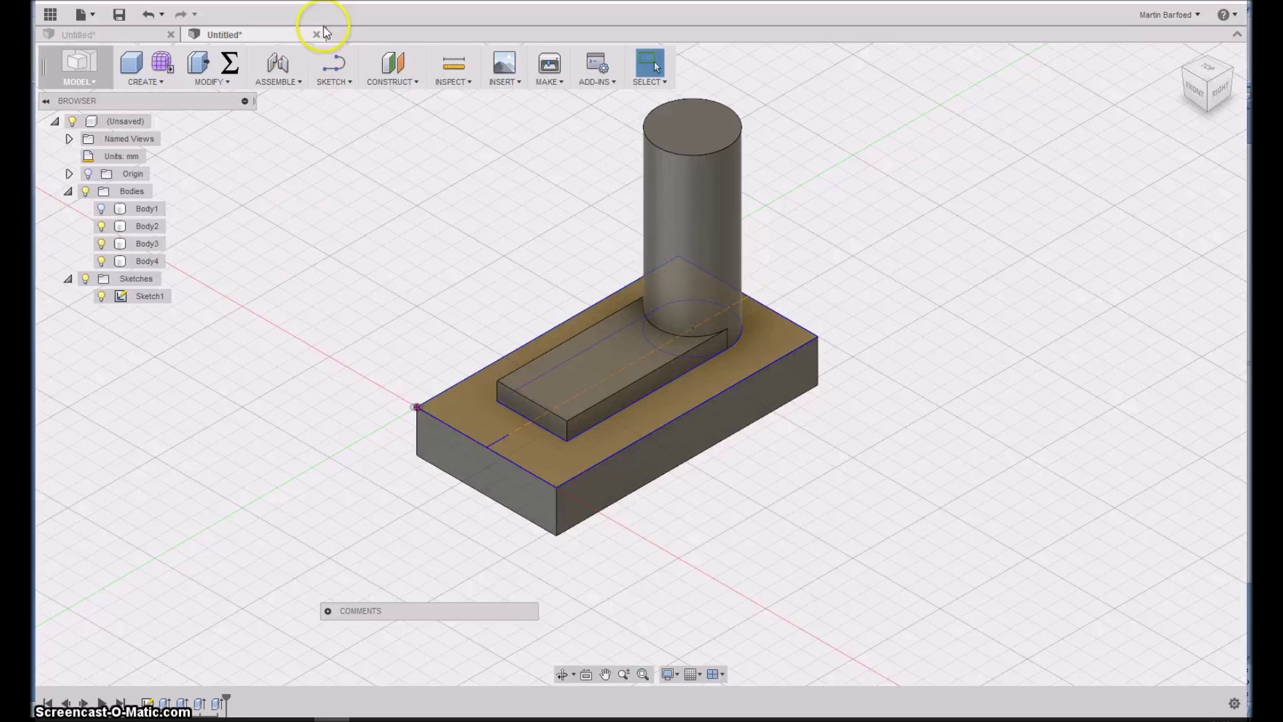
# - Sketch a 5 mm diameter circle on the raised plate's top face and begin extruding it
pyautogui.click(334, 64)
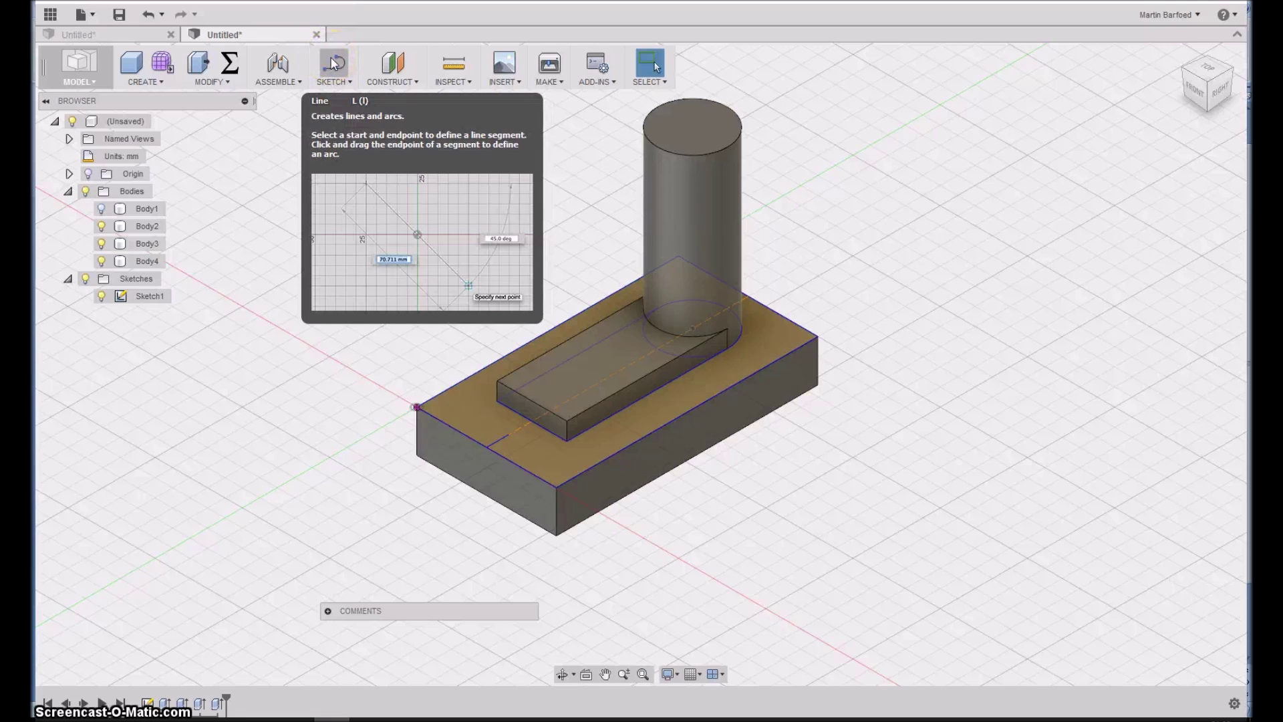
pyautogui.click(588, 356)
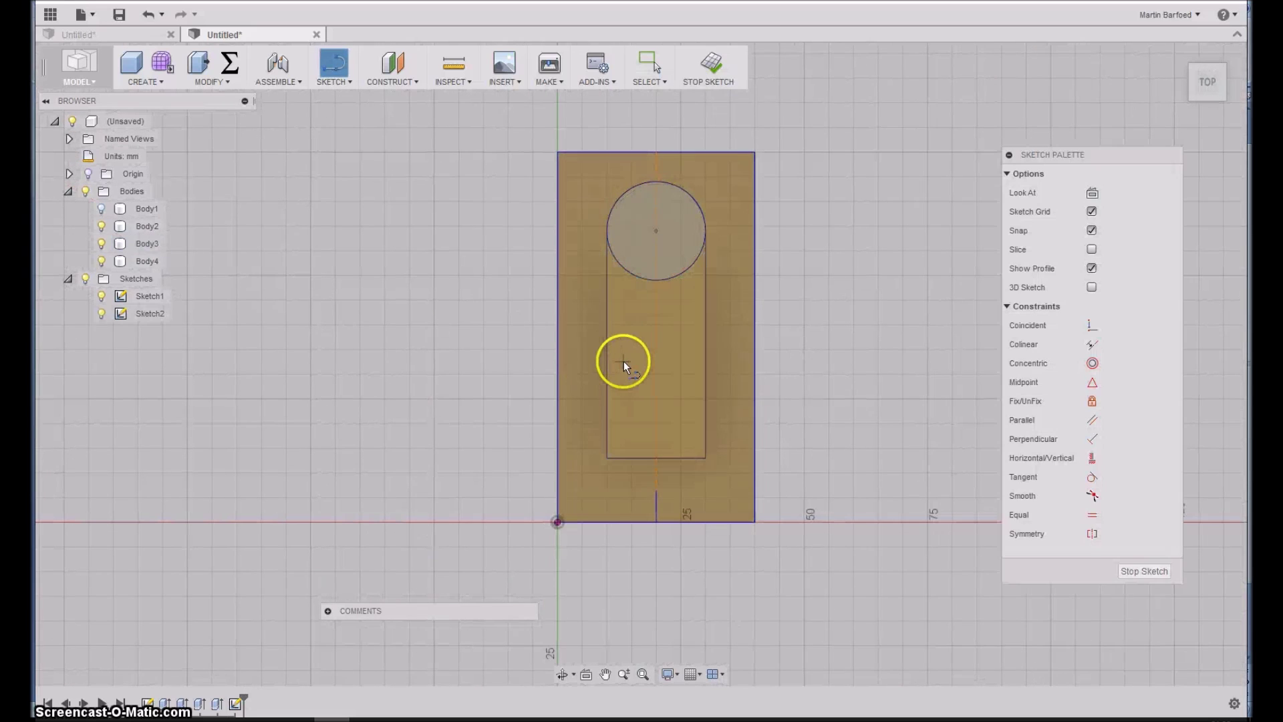
pyautogui.click(656, 354)
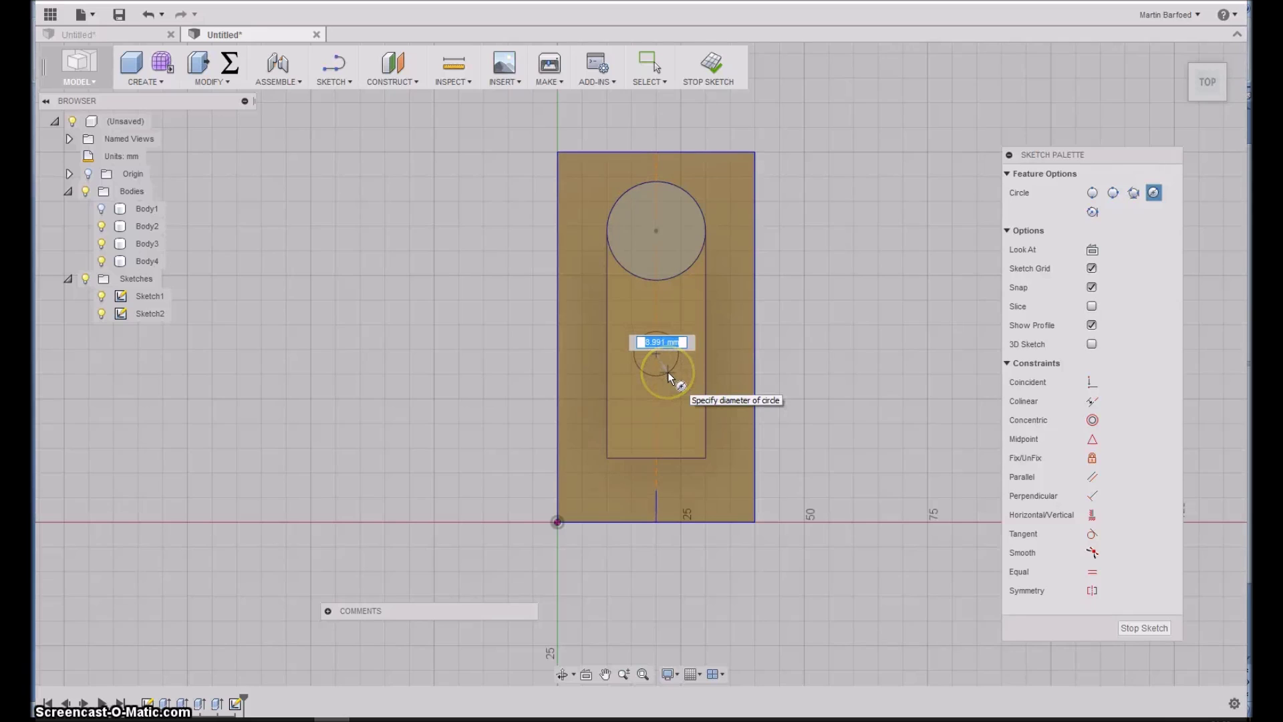
pyautogui.write('5')
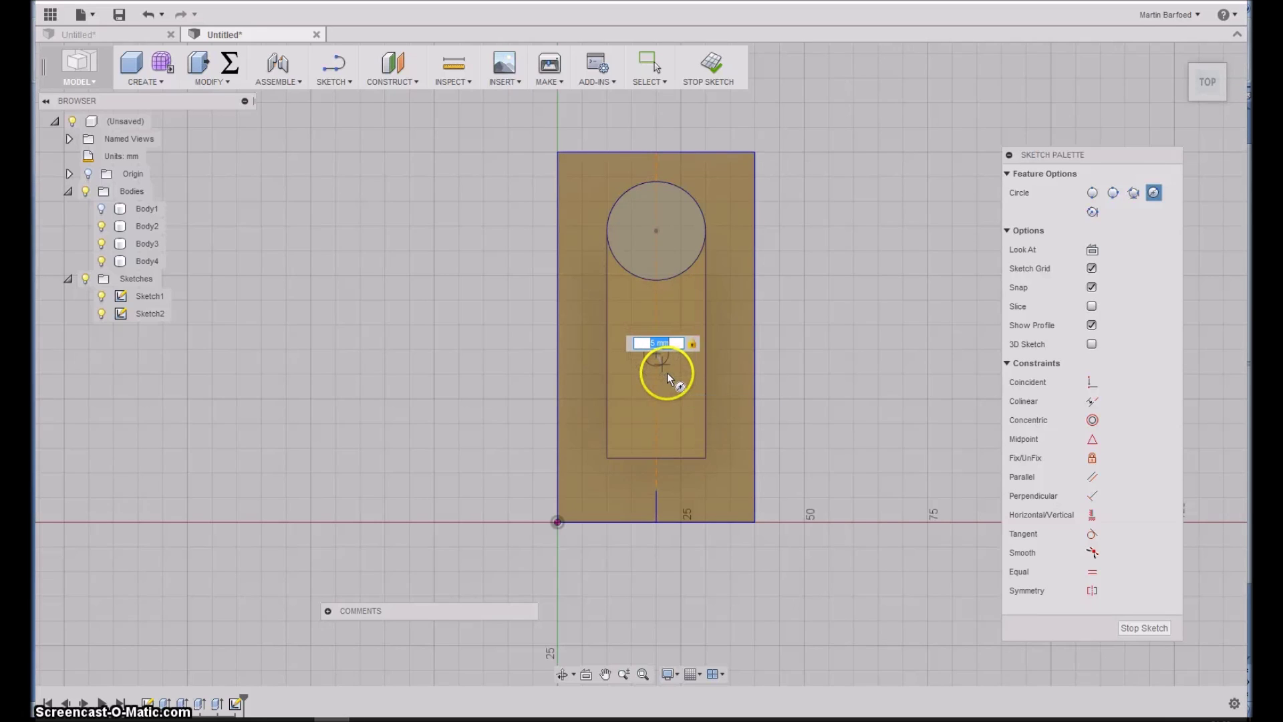
pyautogui.press('Return')
pyautogui.press('Escape')
pyautogui.keyDown('shift'); pyautogui.moveTo(739, 374); pyautogui.dragTo(733, 376, button='middle'); pyautogui.keyUp('shift')
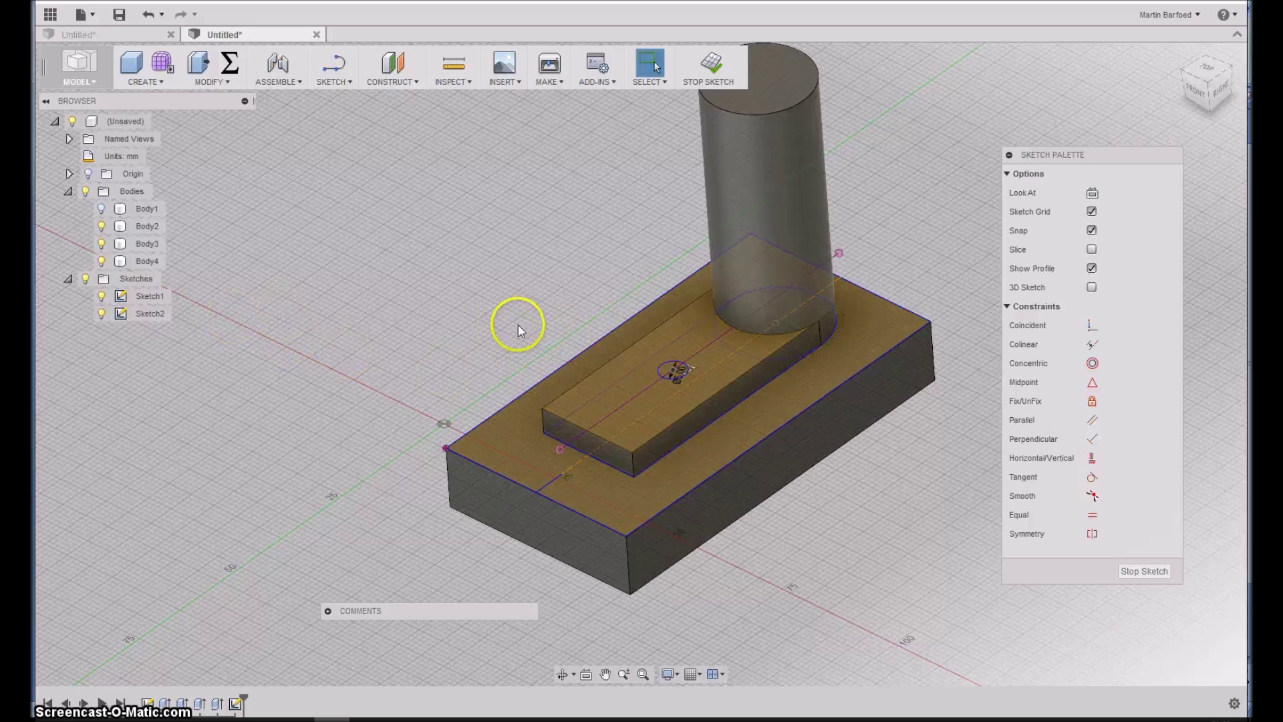
pyautogui.press('e')
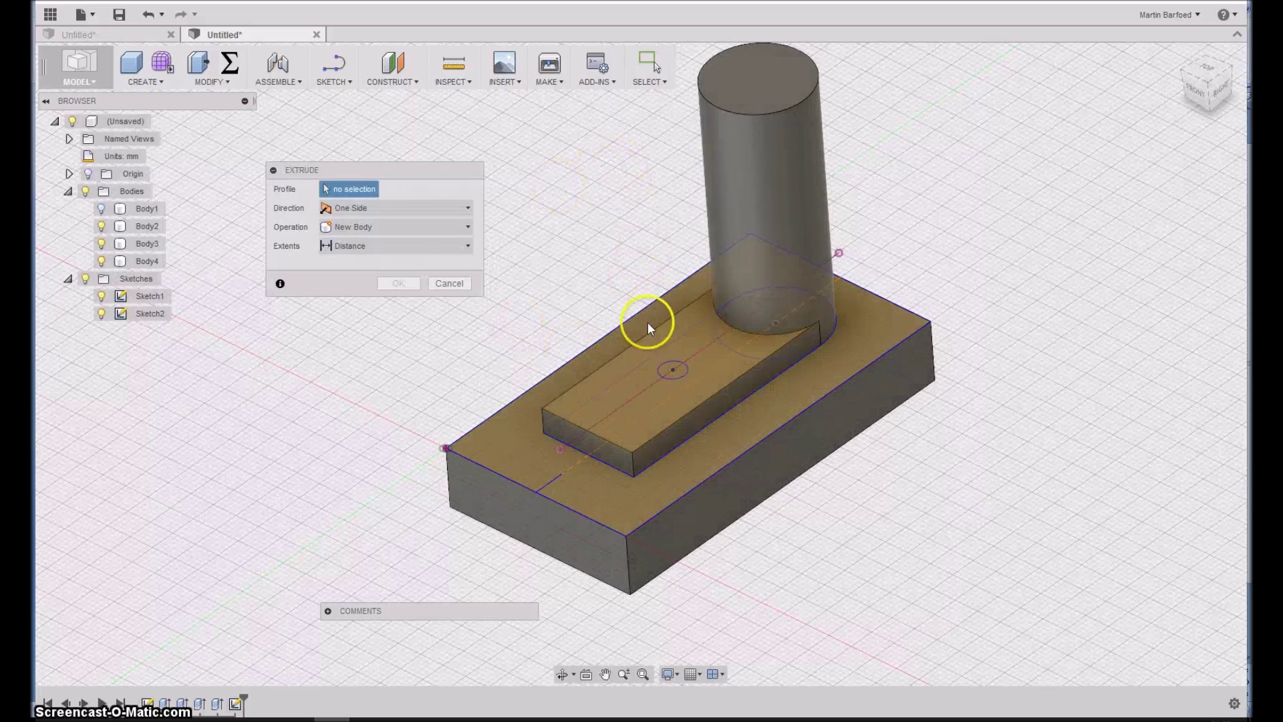
# - Cut the 5 mm circle profile down to Body2 using the To extent and Cut operation
pyautogui.click(664, 371)
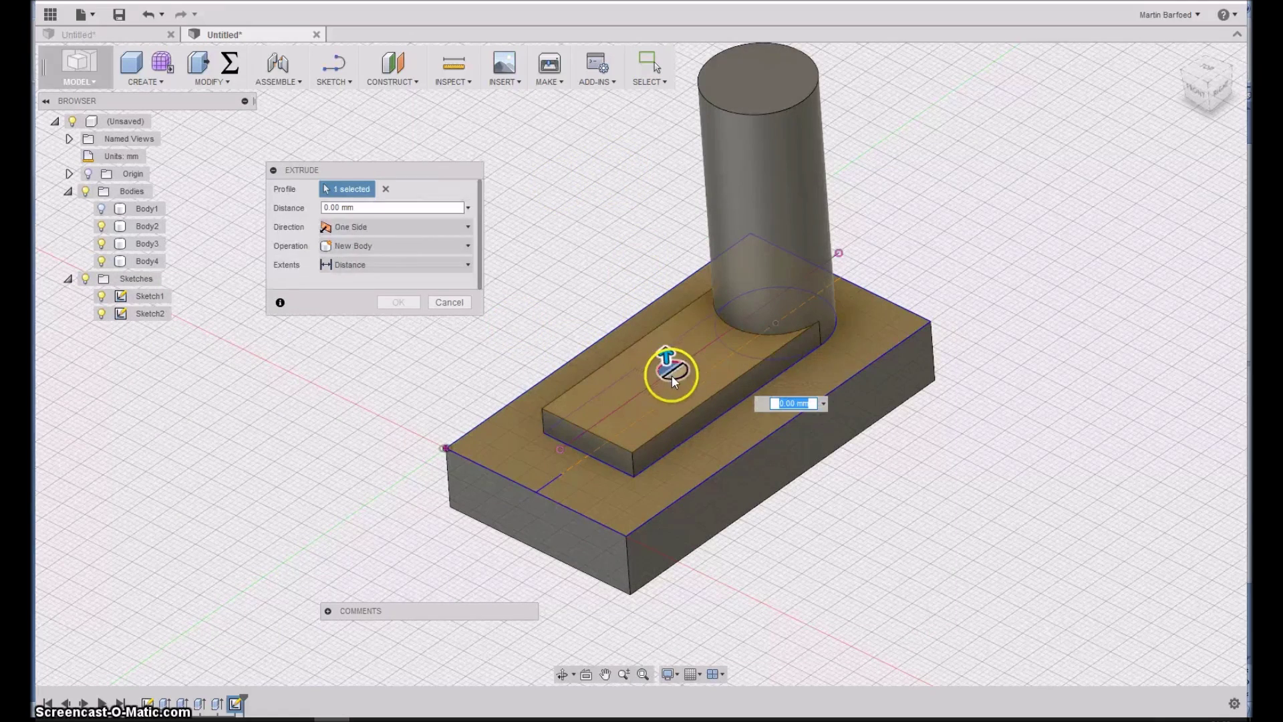
pyautogui.click(341, 269)
pyautogui.click(354, 308)
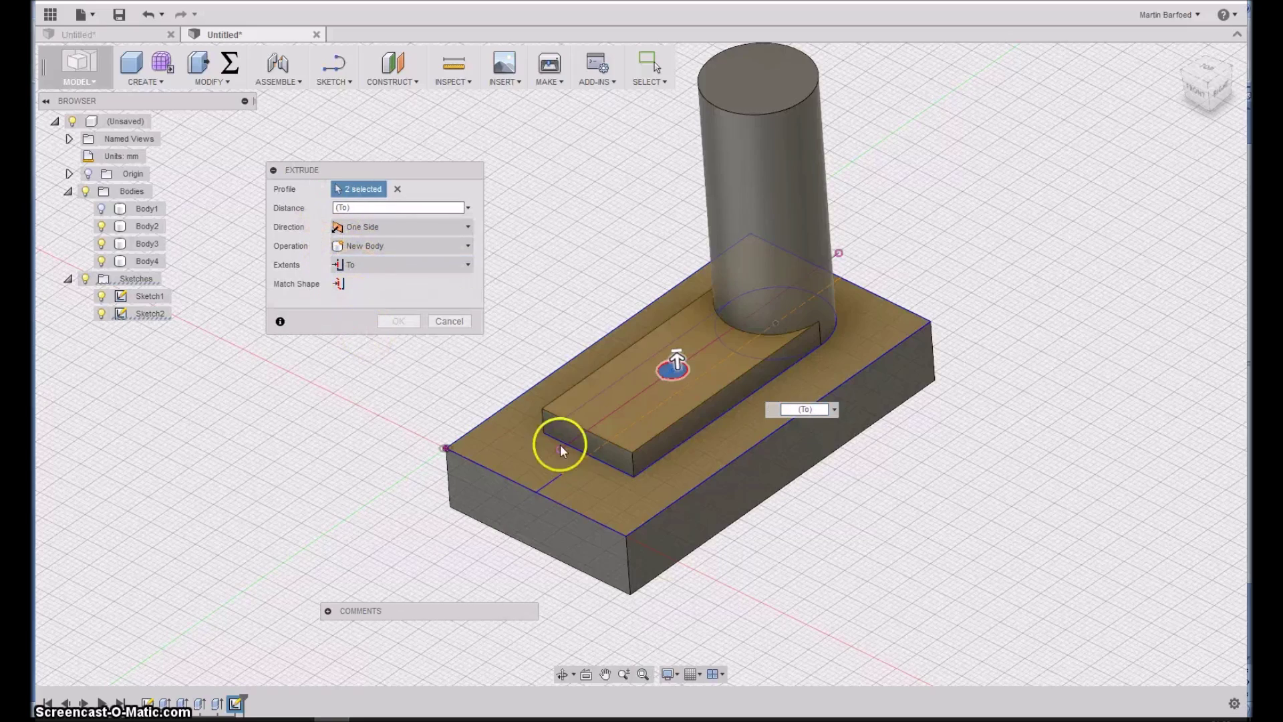
pyautogui.click(701, 471)
pyautogui.keyDown('shift'); pyautogui.moveTo(701, 471); pyautogui.dragTo(688, 394, button='middle'); pyautogui.keyUp('shift')
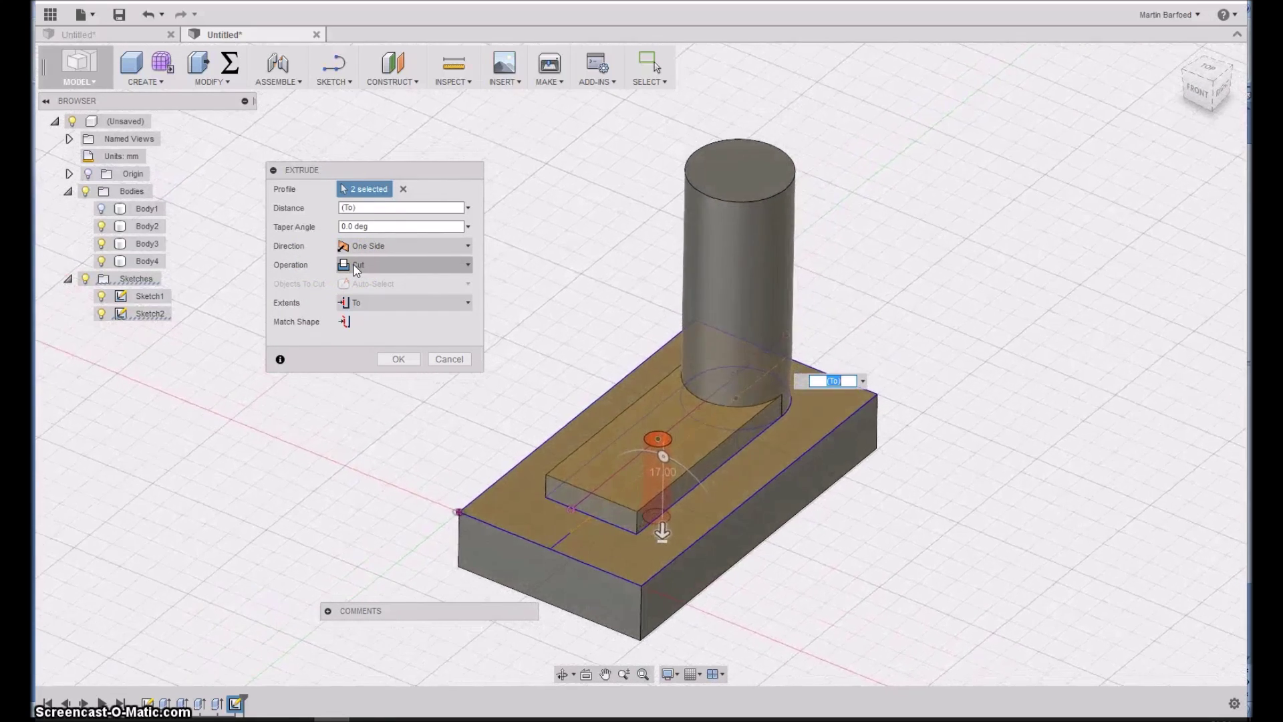
pyautogui.click(355, 342)
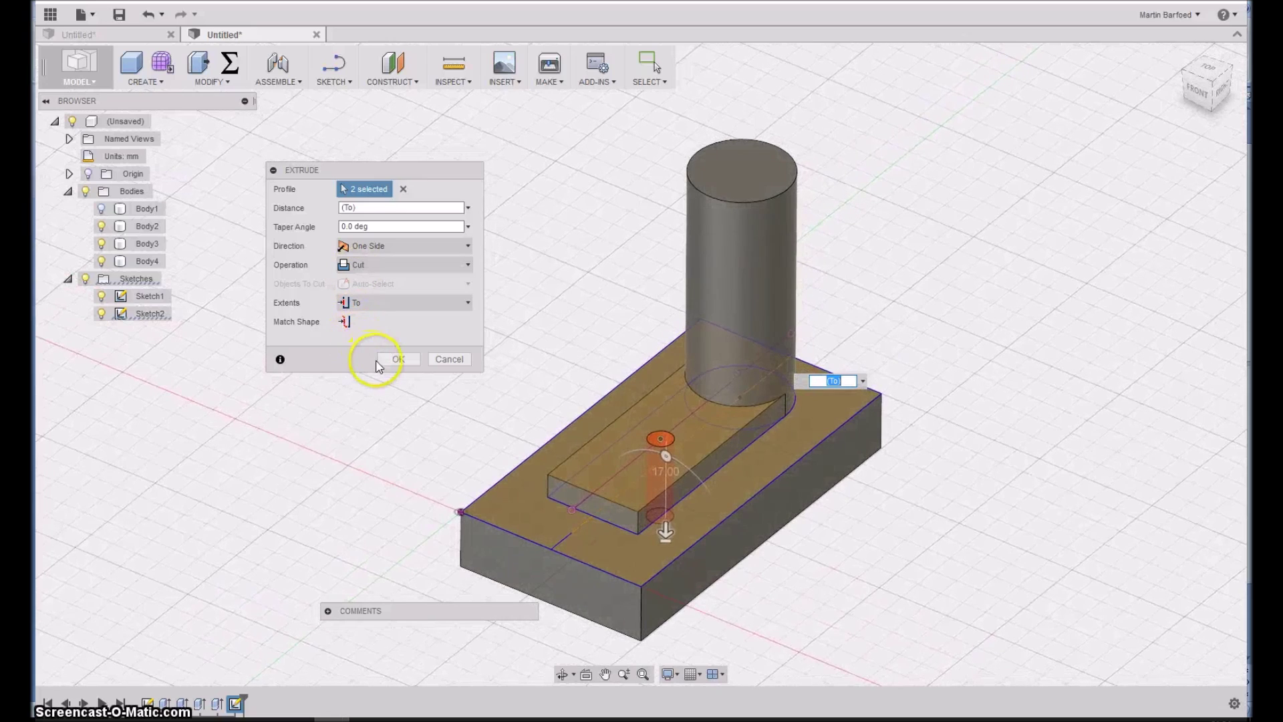
pyautogui.click(399, 360)
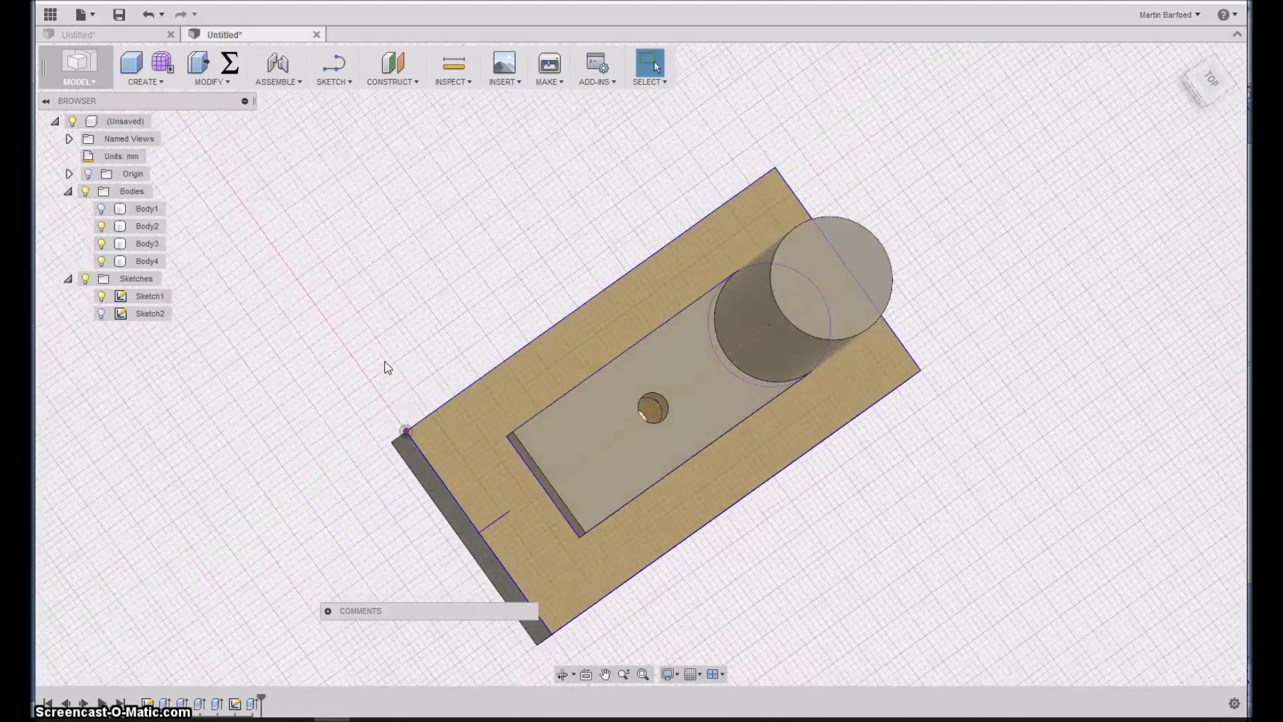
pyautogui.click(173, 302)
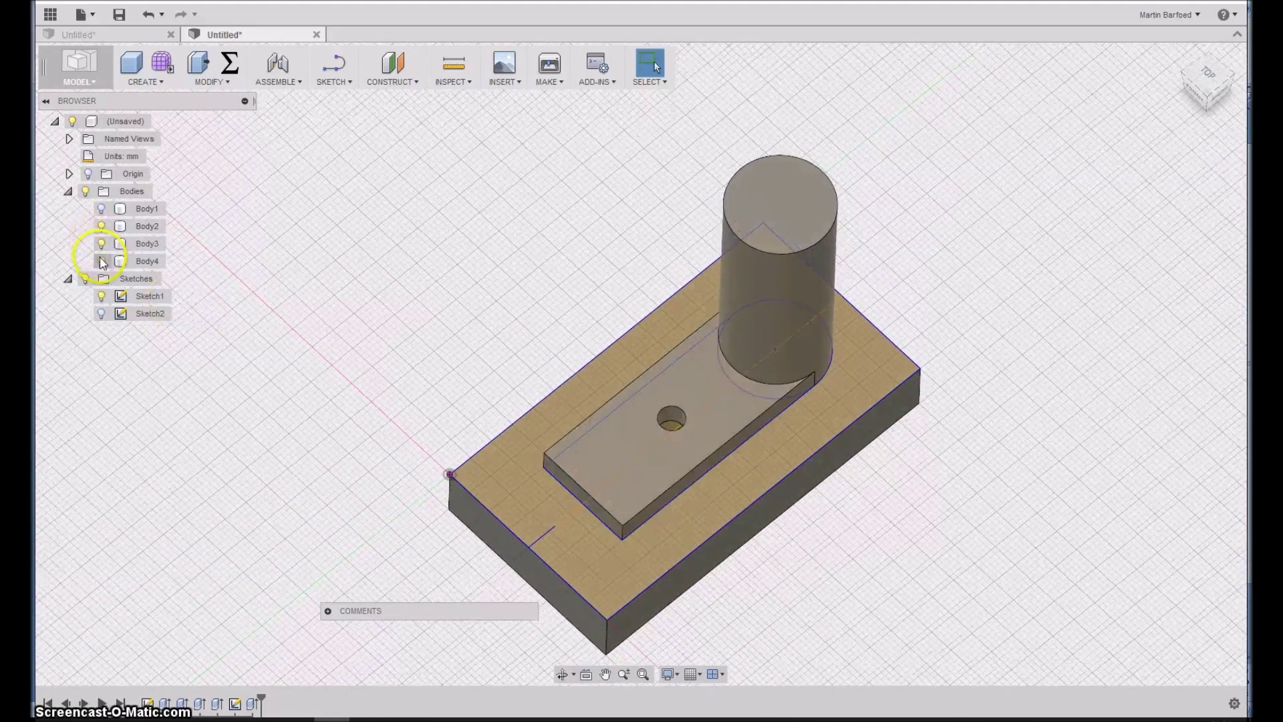
pyautogui.click(101, 260)
pyautogui.click(101, 261)
pyautogui.click(101, 243)
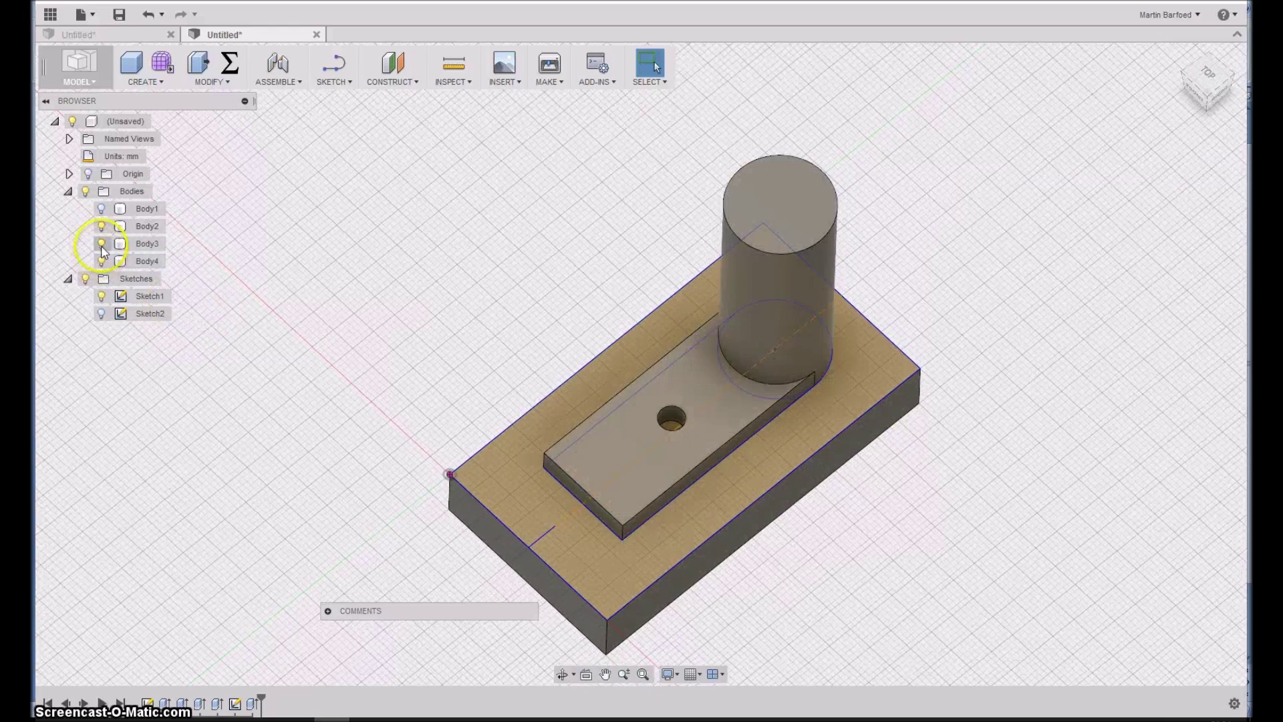
pyautogui.click(101, 227)
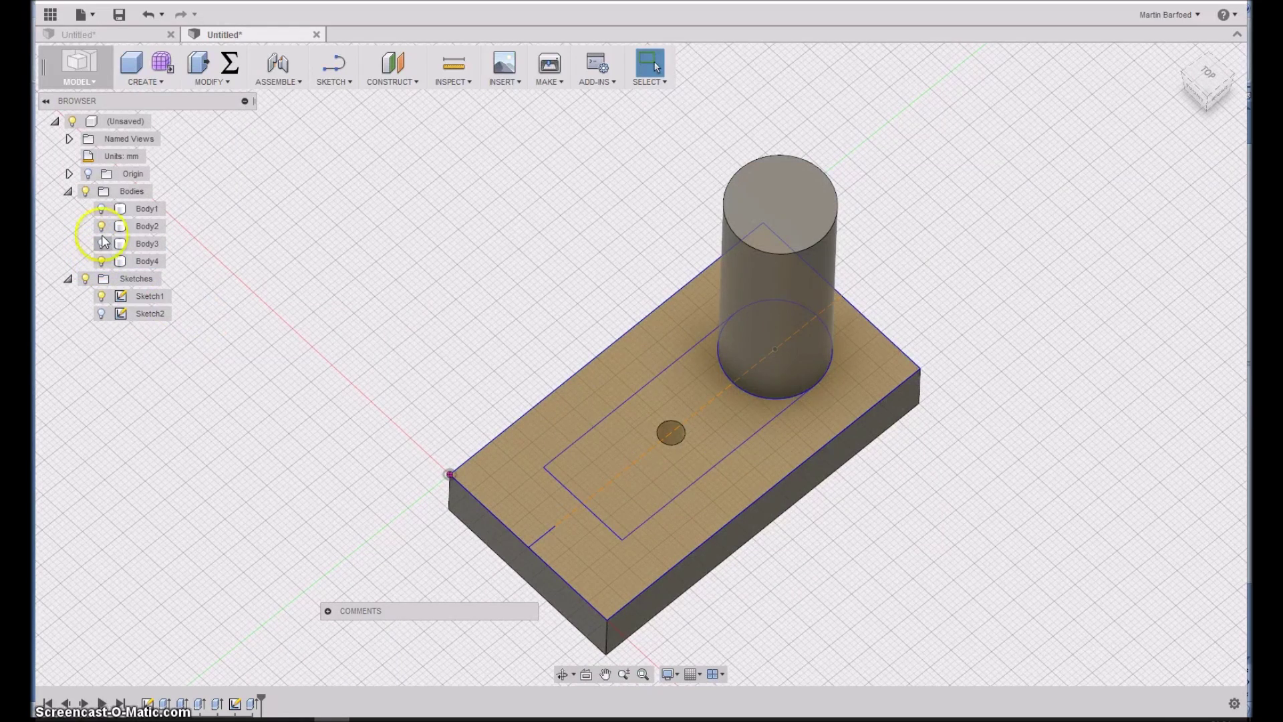
pyautogui.click(102, 244)
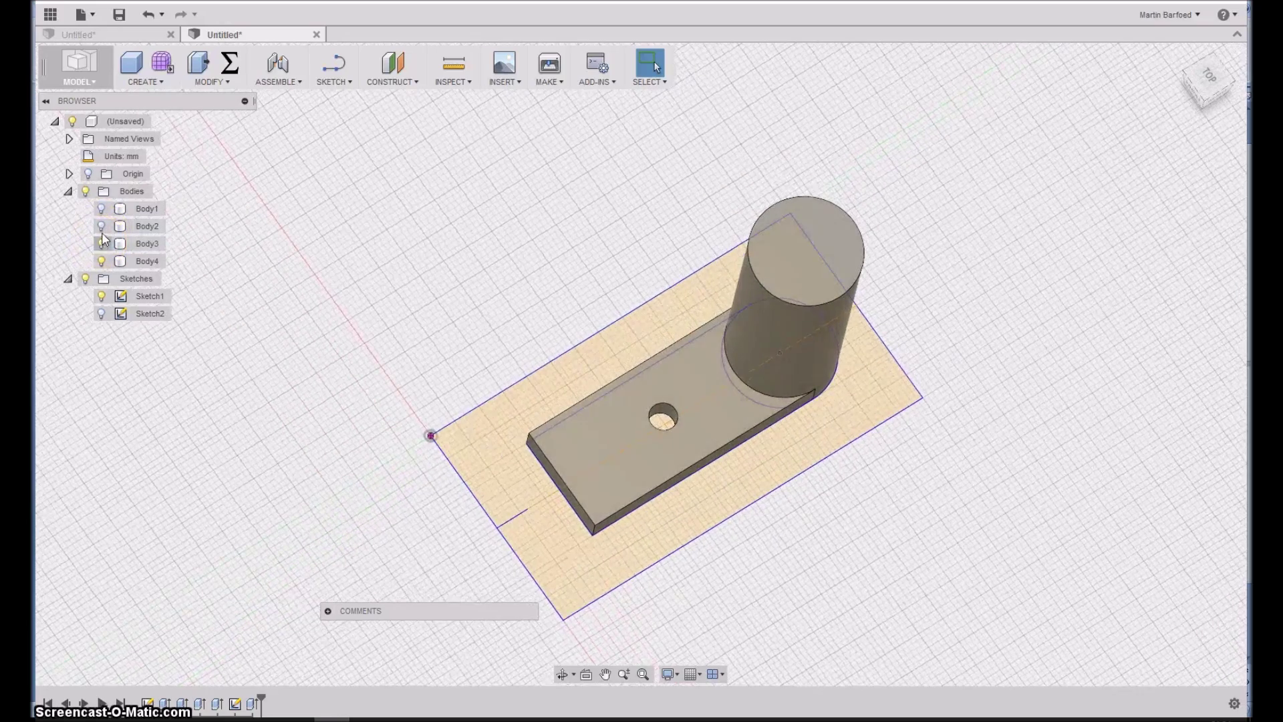
pyautogui.click(102, 226)
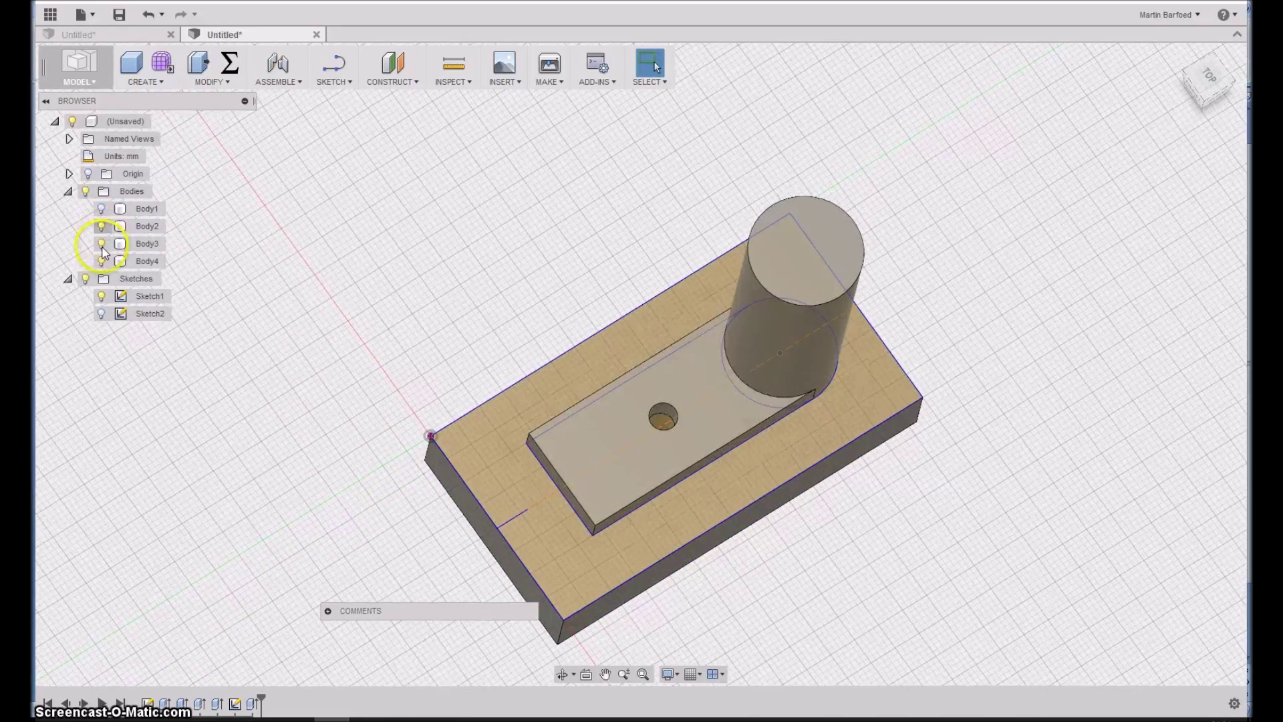
pyautogui.click(102, 250)
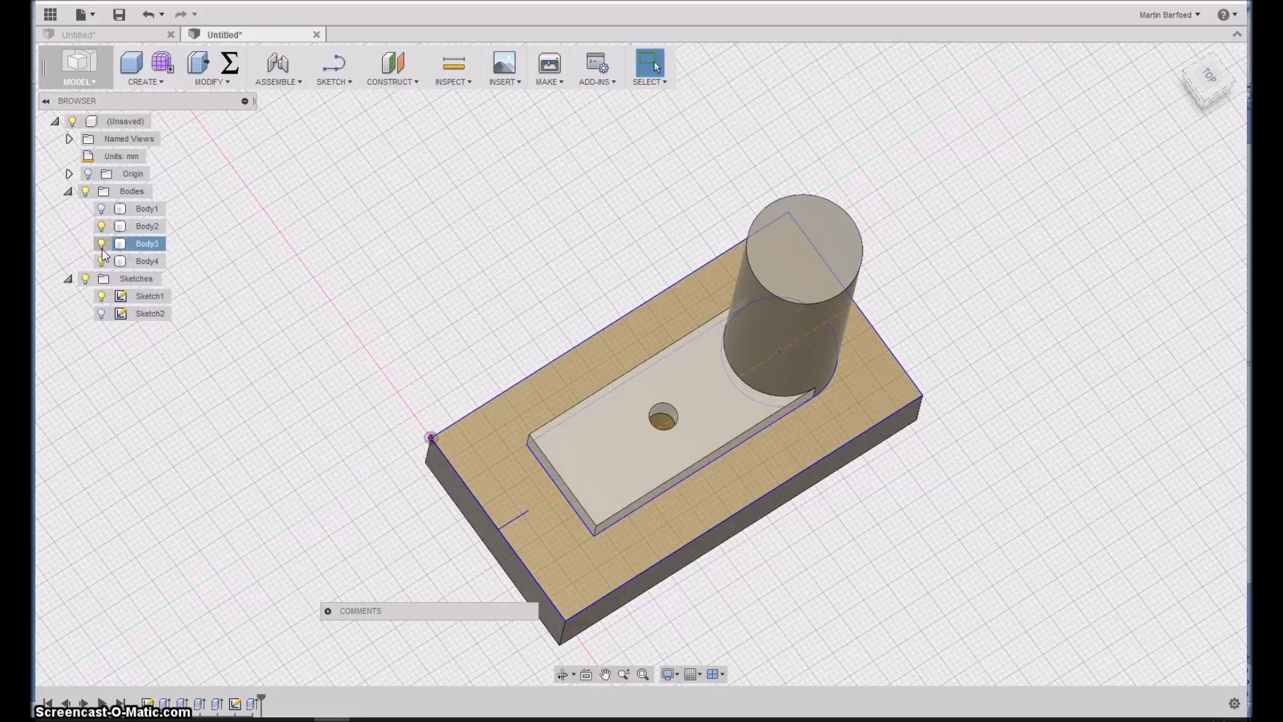
pyautogui.keyDown('shift'); pyautogui.moveTo(574, 347); pyautogui.dragTo(602, 405, button='middle'); pyautogui.keyUp('shift')
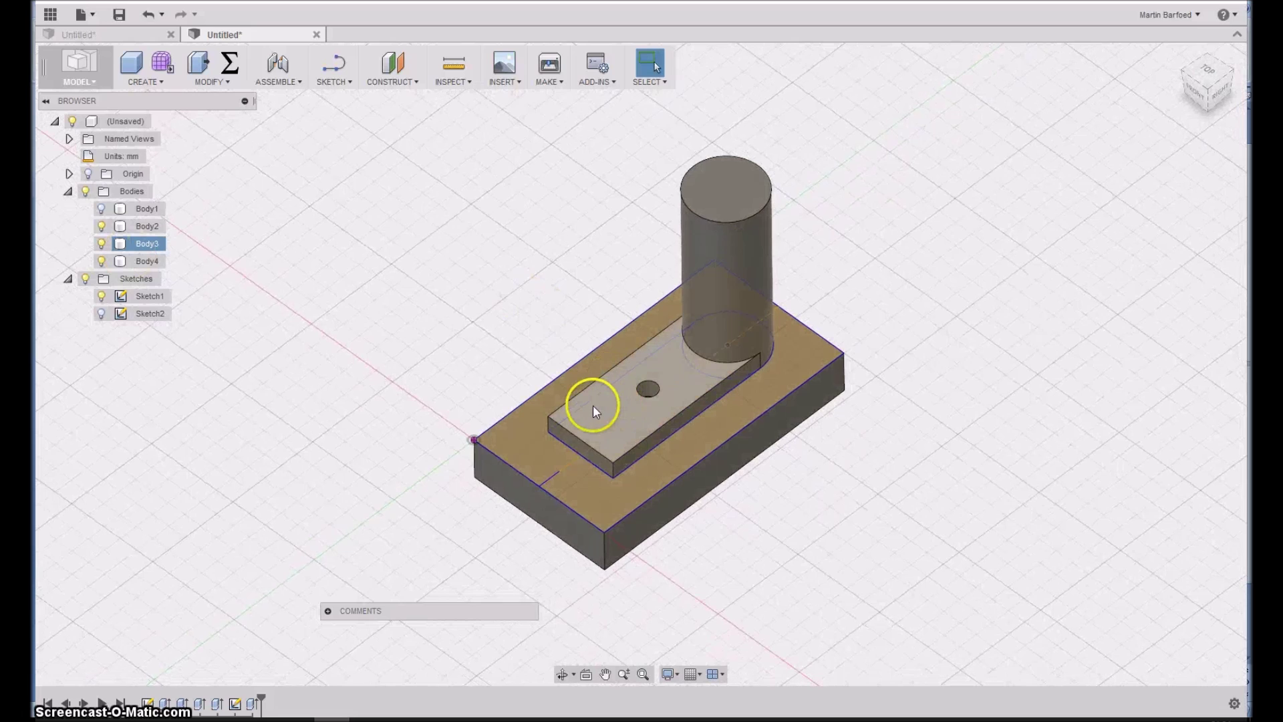
pyautogui.click(595, 406)
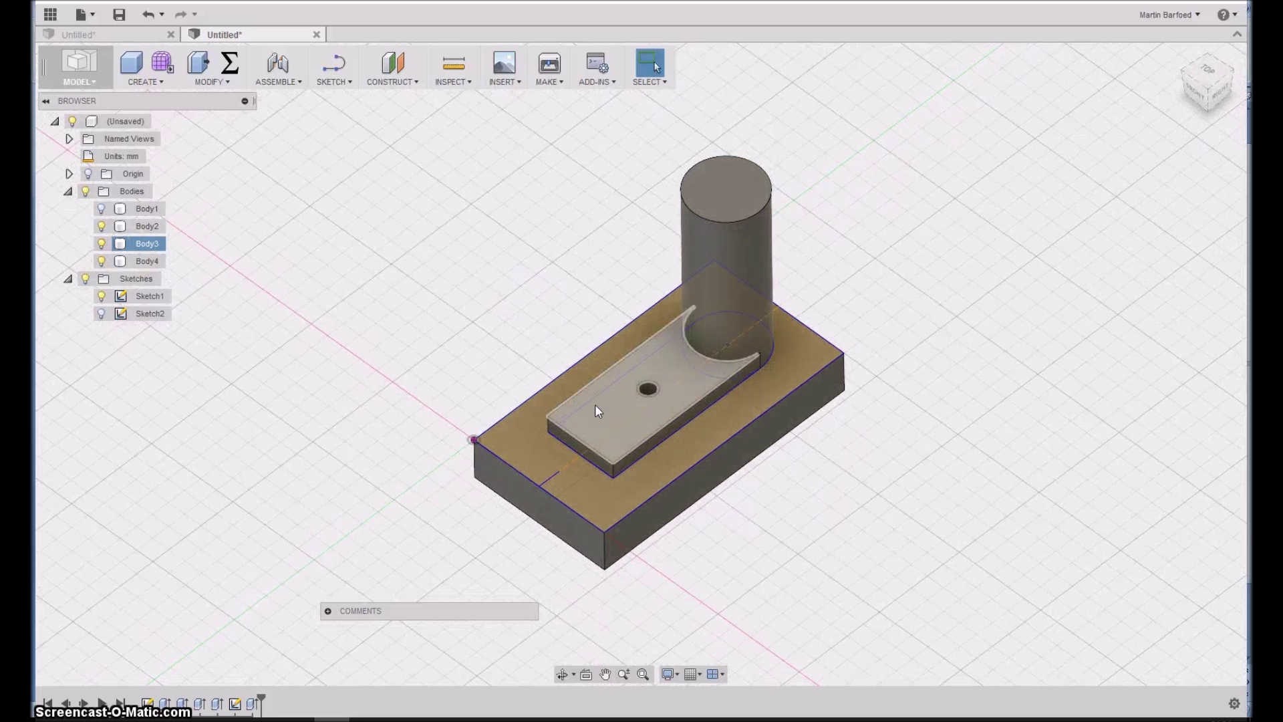
pyautogui.click(713, 307)
pyautogui.click(639, 400)
pyautogui.click(387, 324)
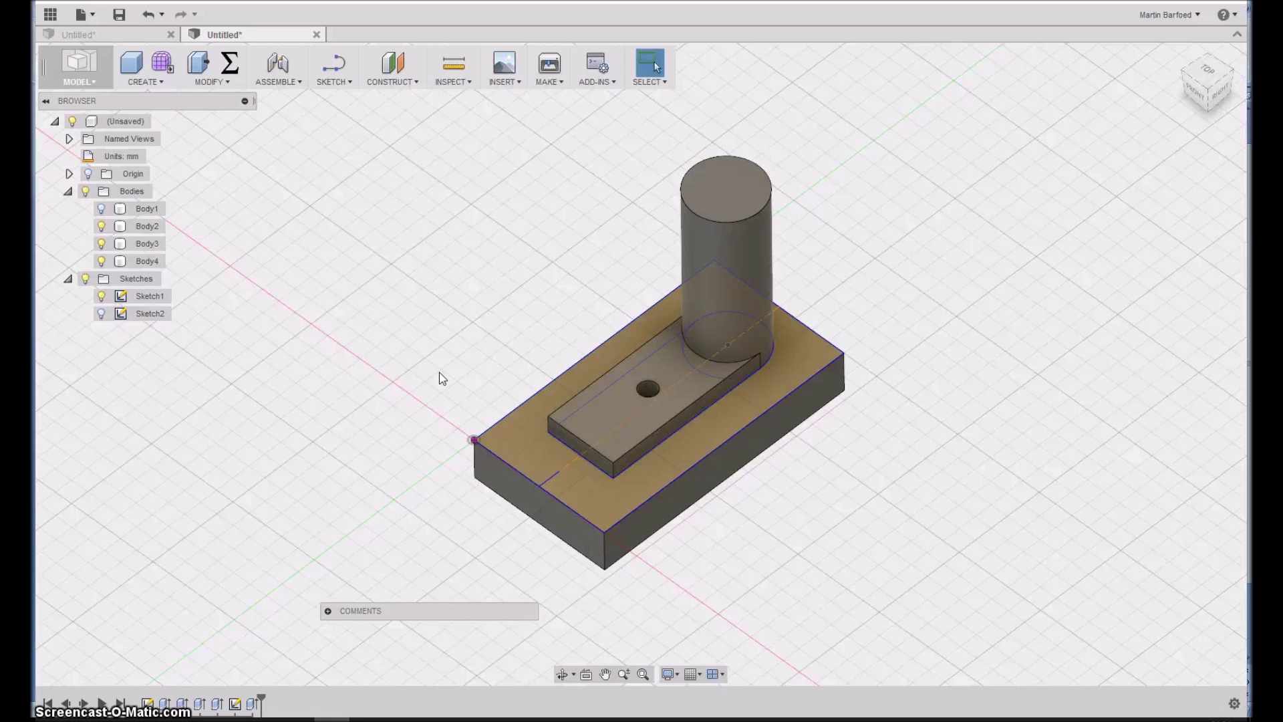
# - Create a 16 × 18 mm box, 19 mm tall, on the base's top plane as new body Body5
pyautogui.click(1179, 55)
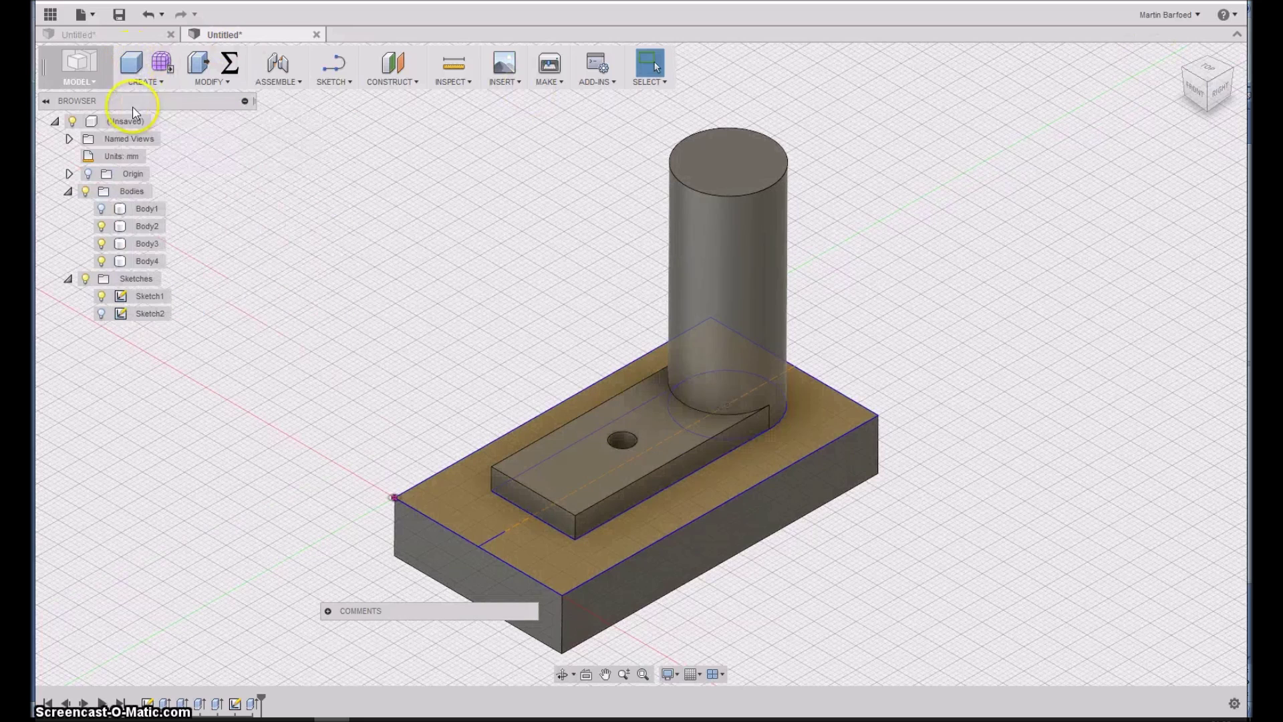
pyautogui.click(142, 85)
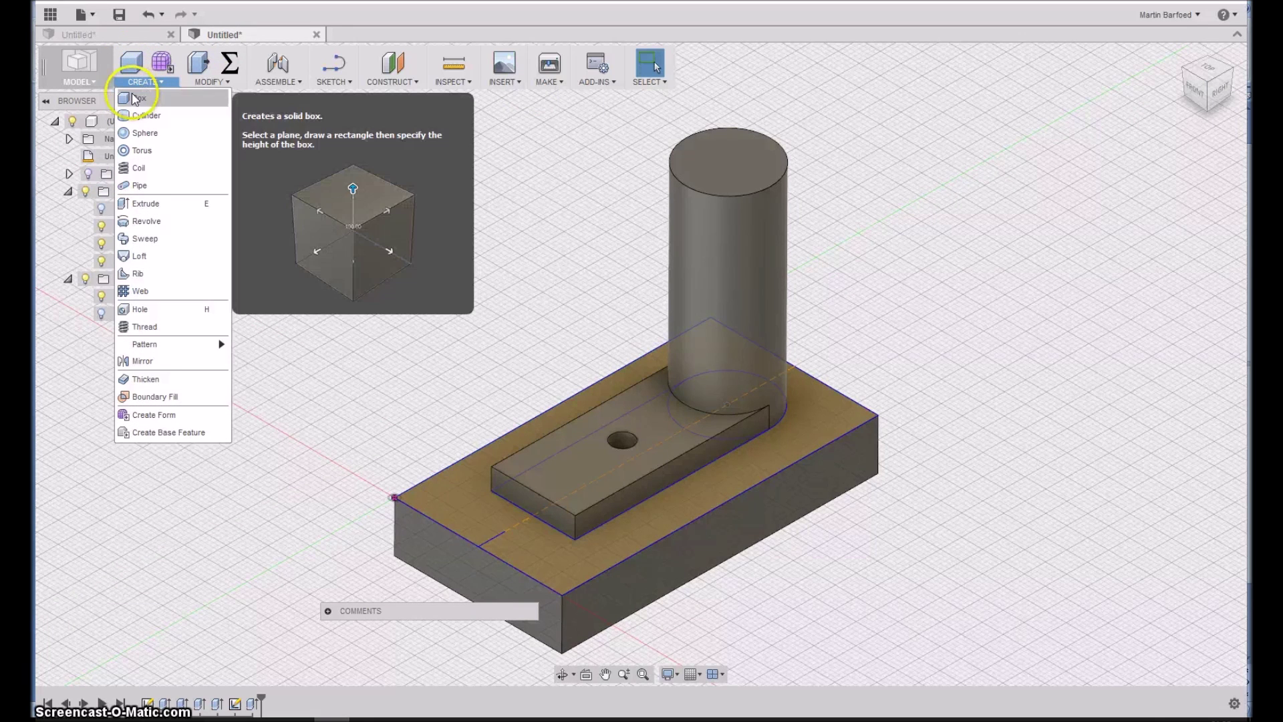
pyautogui.click(131, 99)
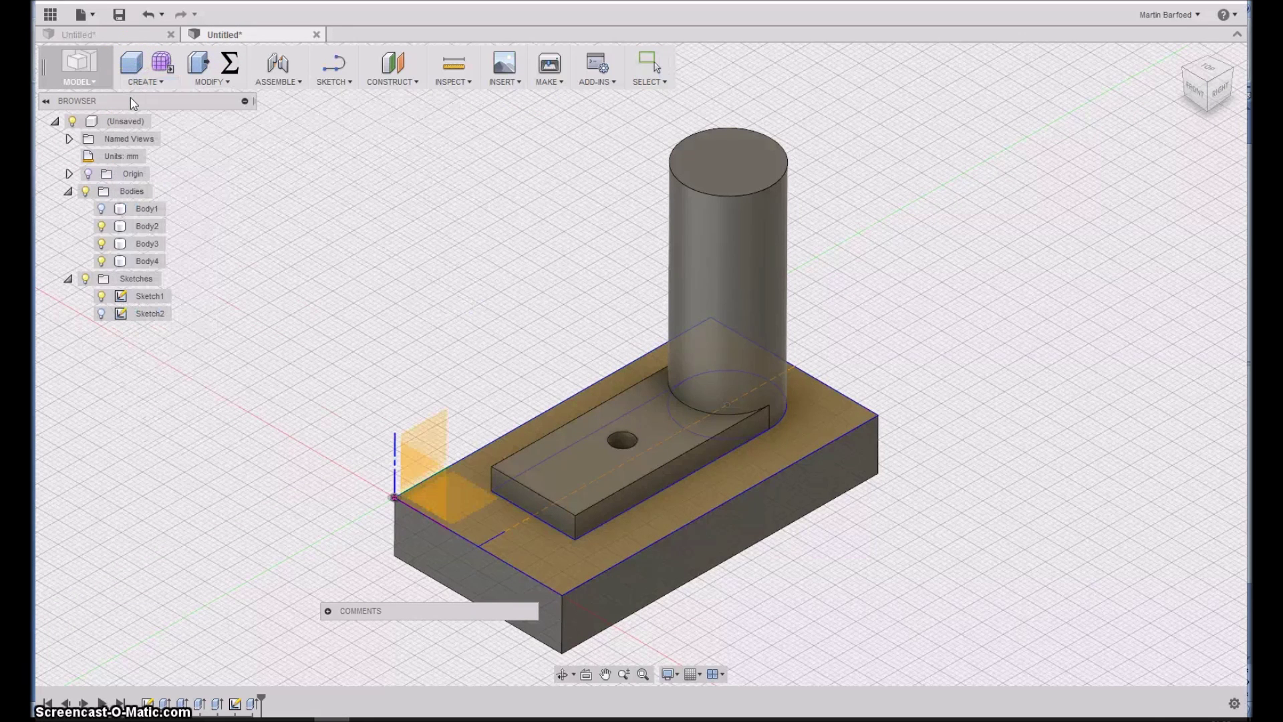
pyautogui.click(223, 339)
pyautogui.click(421, 494)
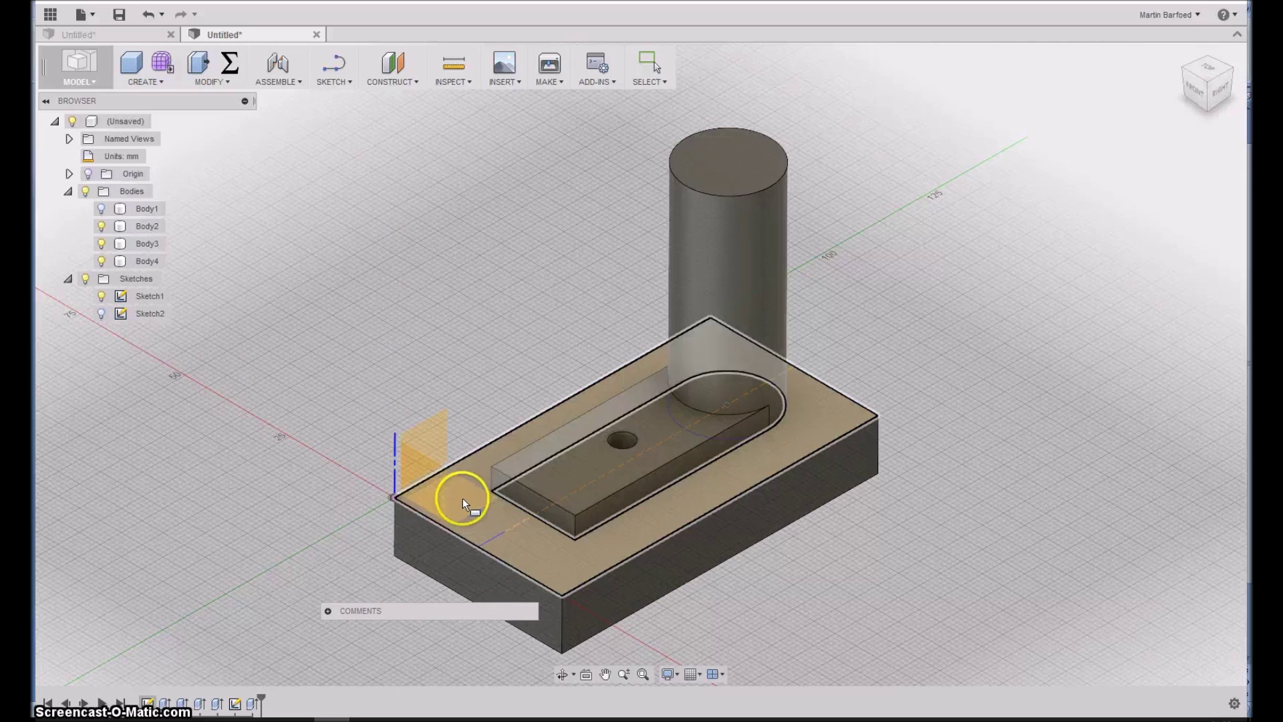
pyautogui.click(461, 498)
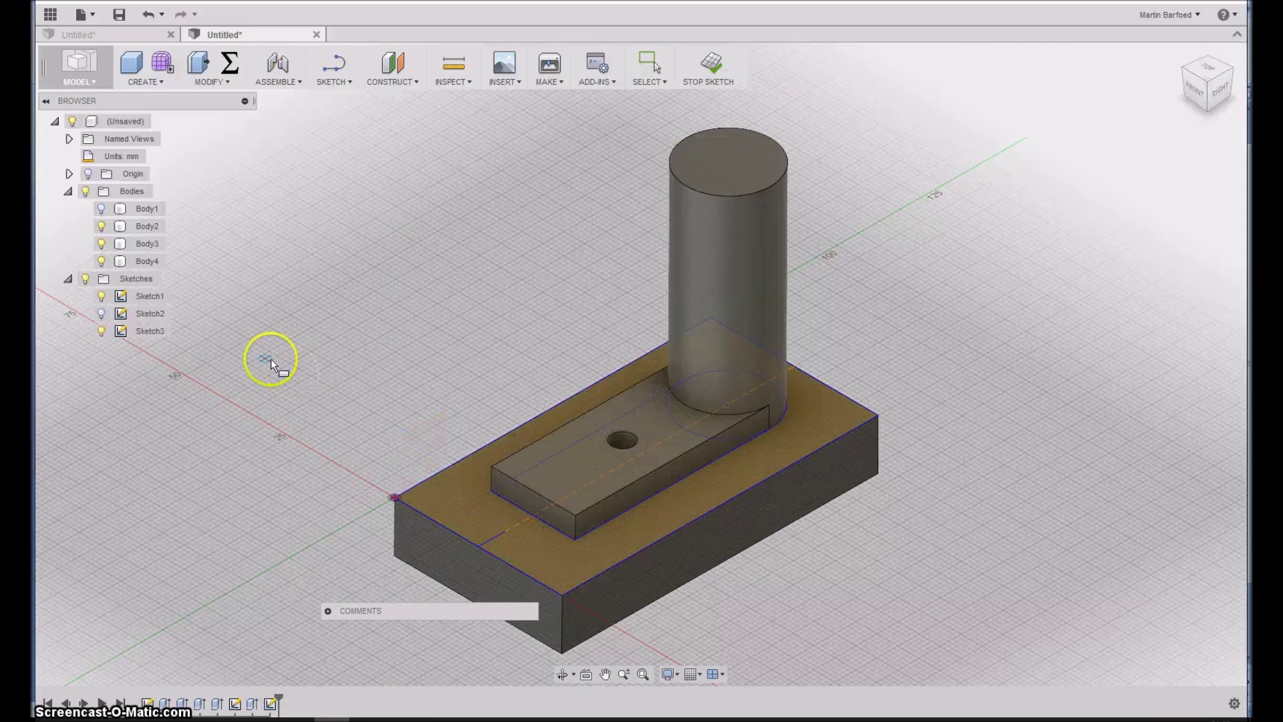
pyautogui.click(216, 386)
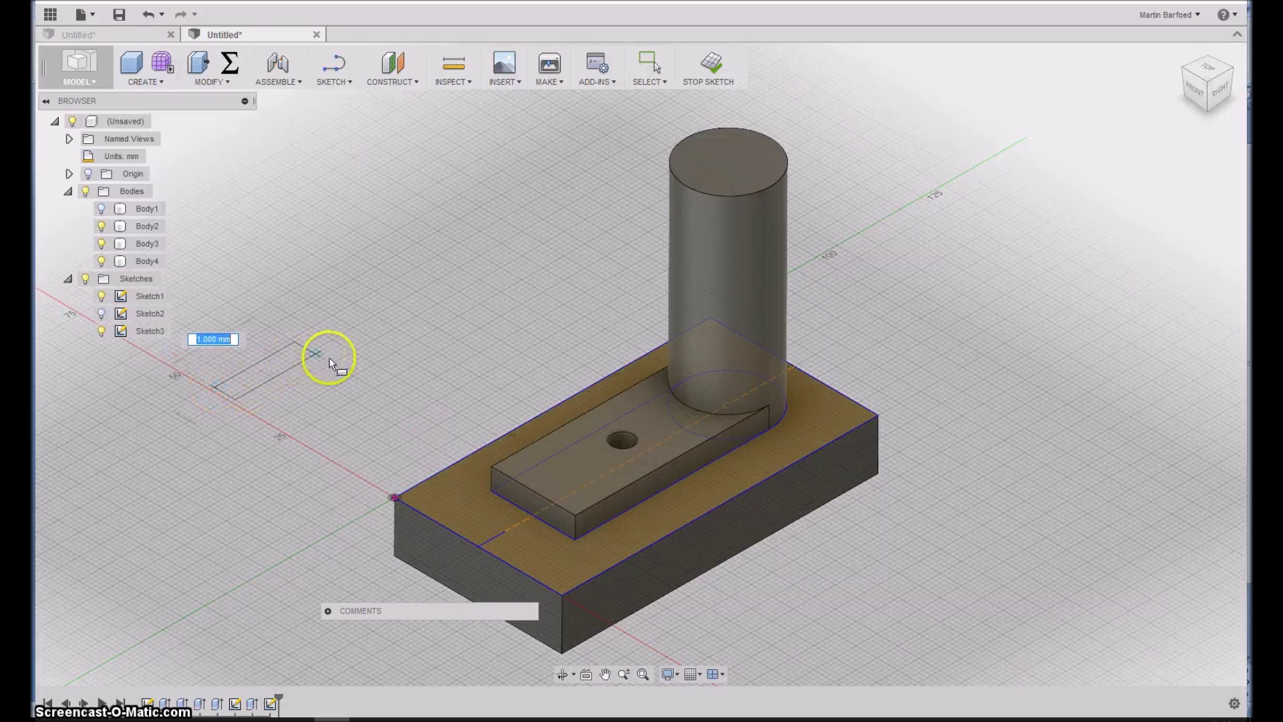
pyautogui.press('Tab')
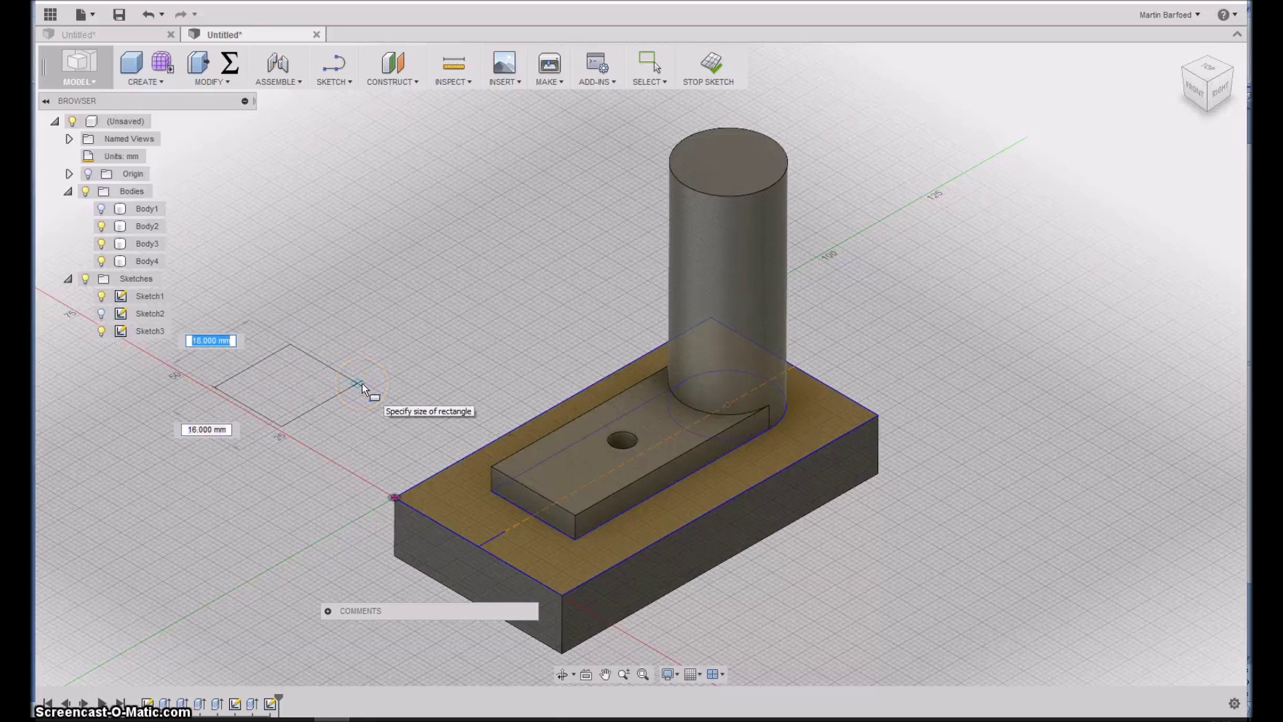
pyautogui.click(362, 388)
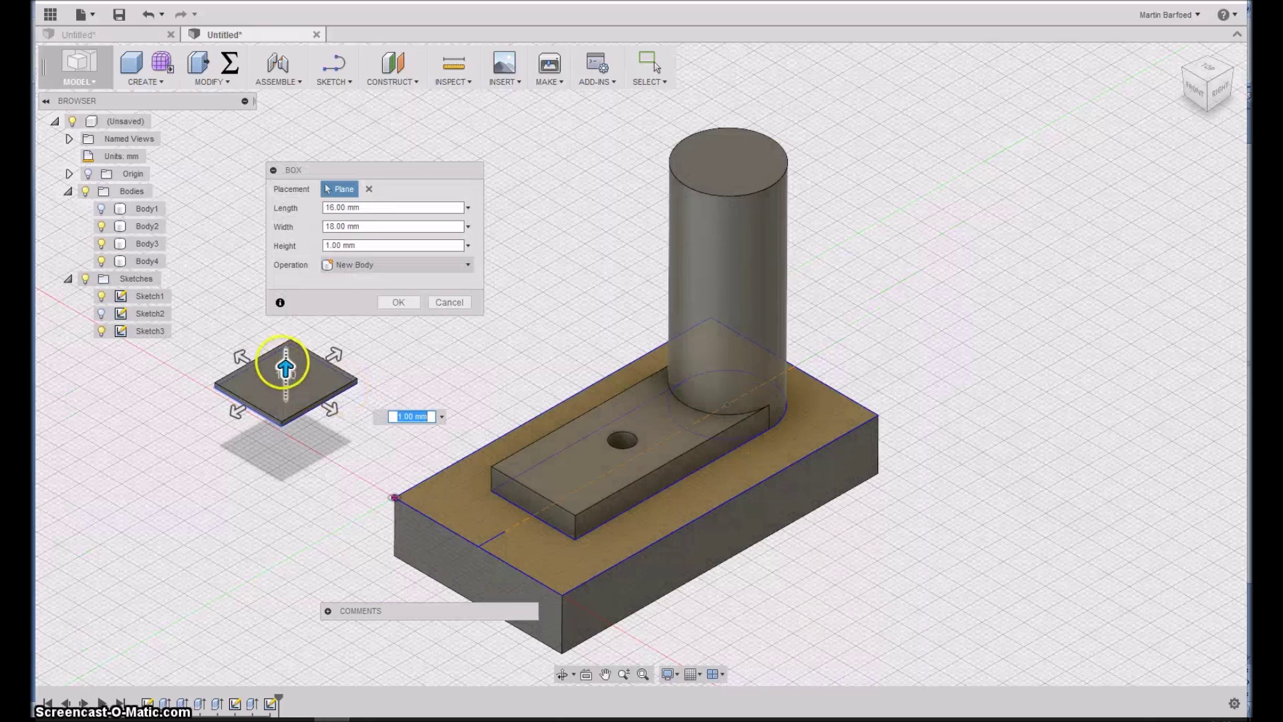
pyautogui.moveTo(285, 367); pyautogui.dragTo(286, 276)
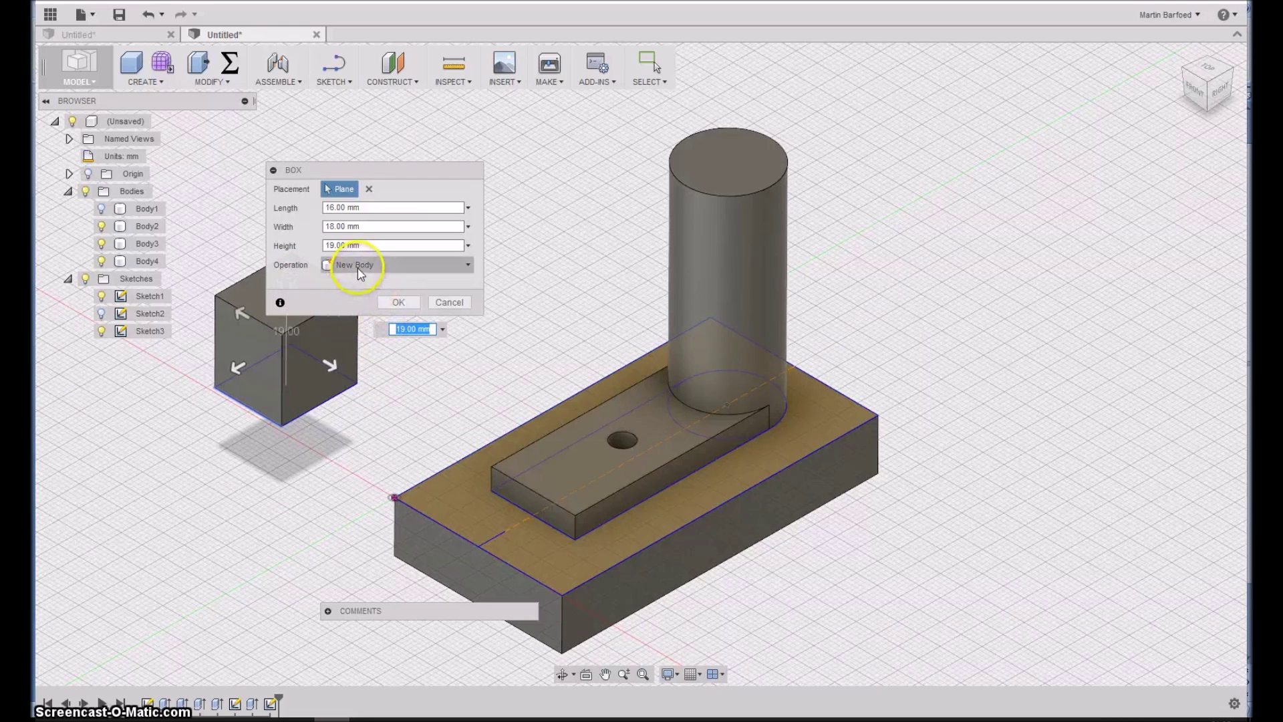
pyautogui.click(395, 304)
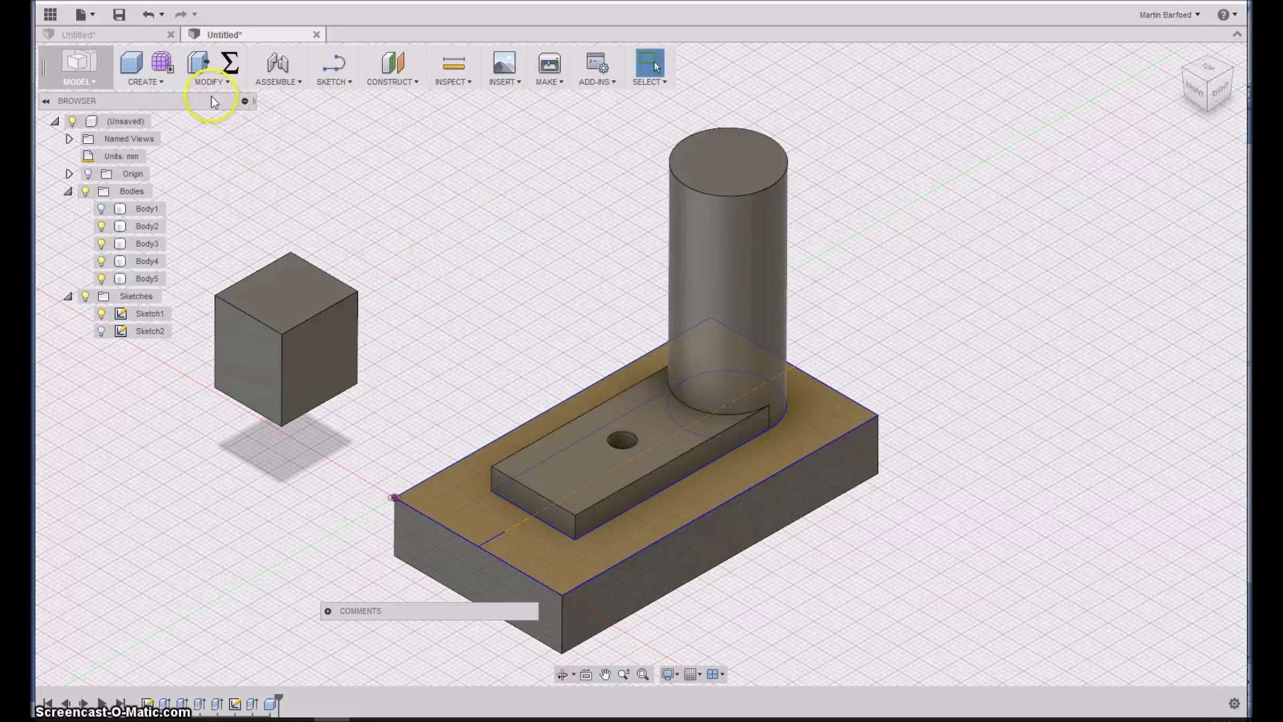
# - Add a 14.422 mm diameter, 10 mm long cylinder joined to the box's right face
pyautogui.click(166, 87)
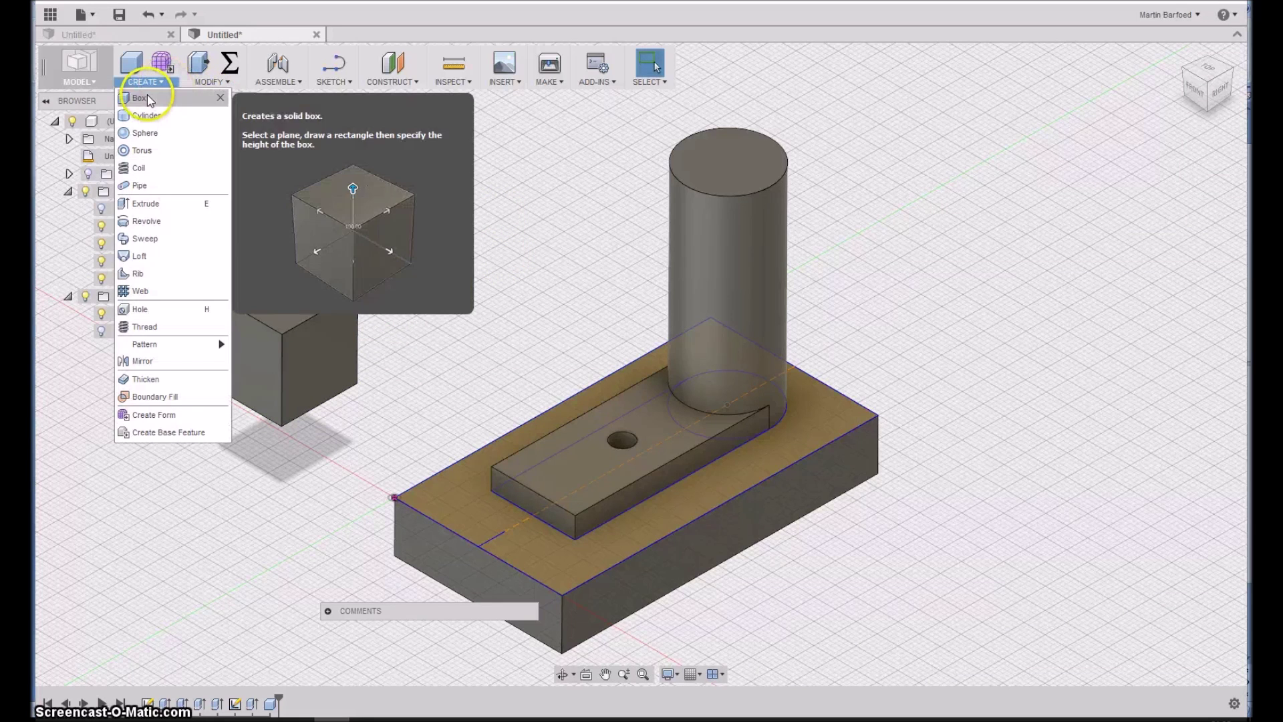
pyautogui.click(139, 116)
pyautogui.click(321, 353)
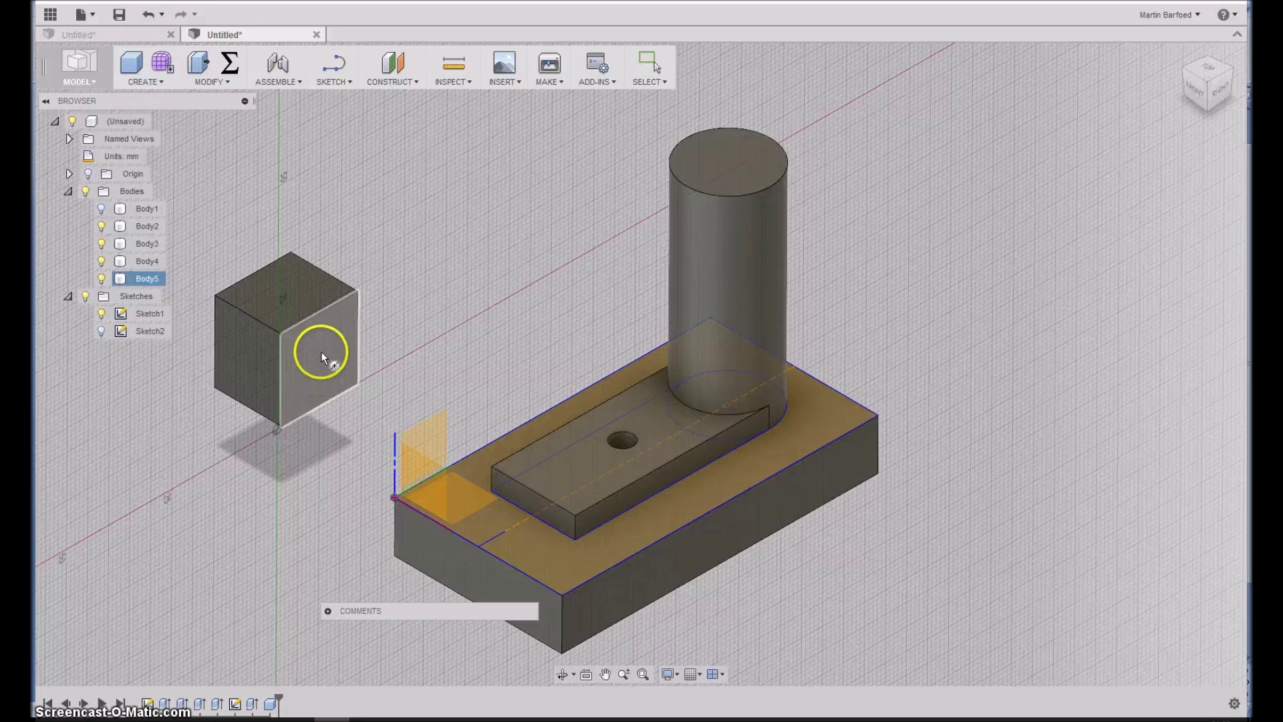
pyautogui.click(322, 350)
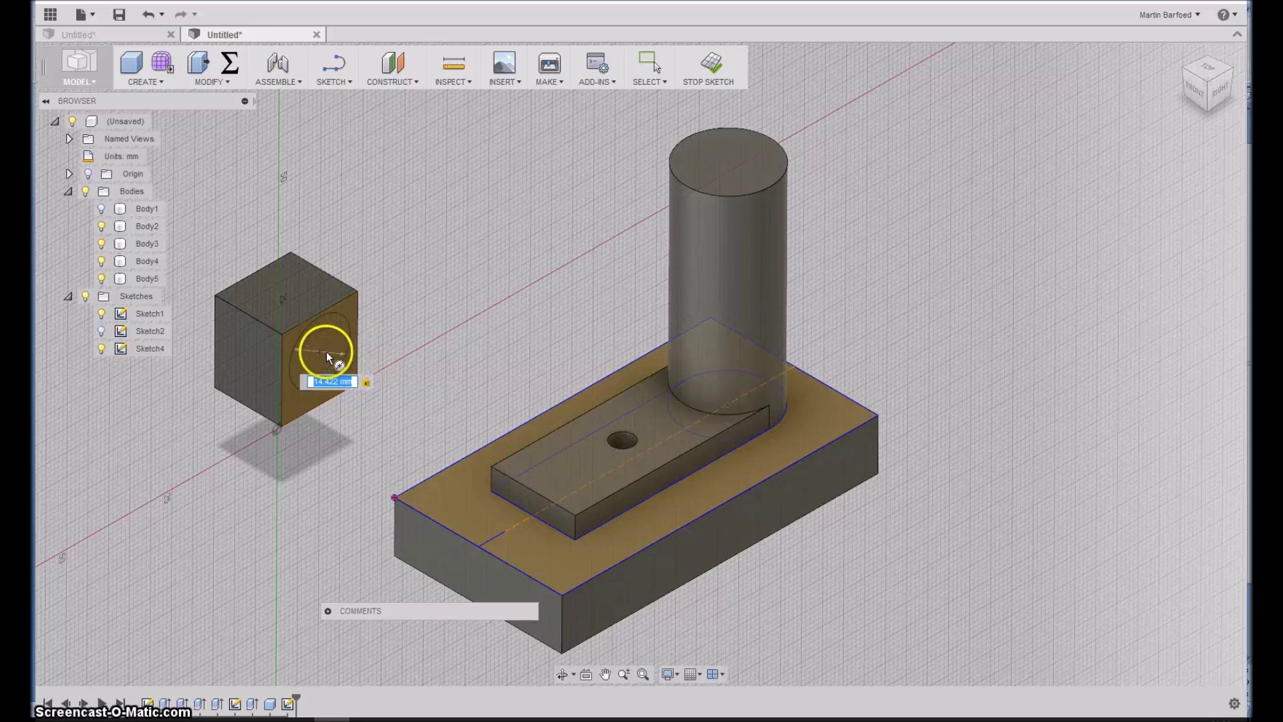
pyautogui.click(328, 356)
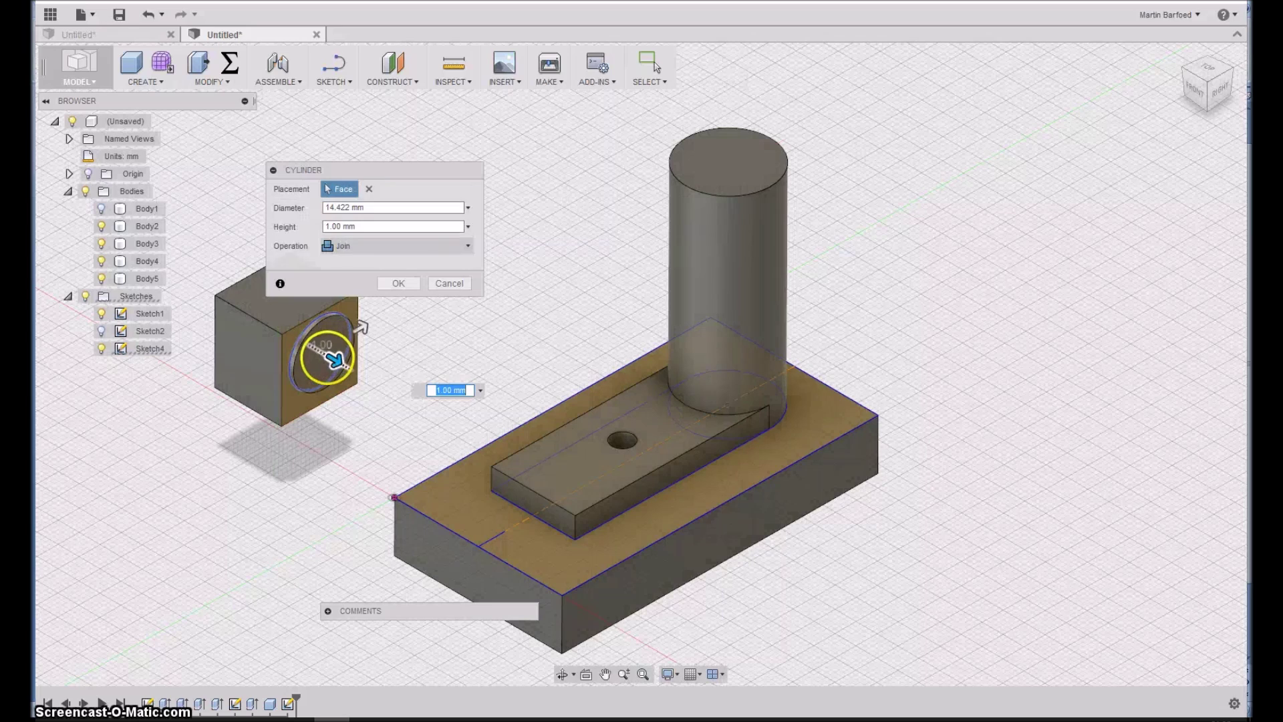
pyautogui.moveTo(334, 361); pyautogui.dragTo(369, 376)
pyautogui.click(399, 283)
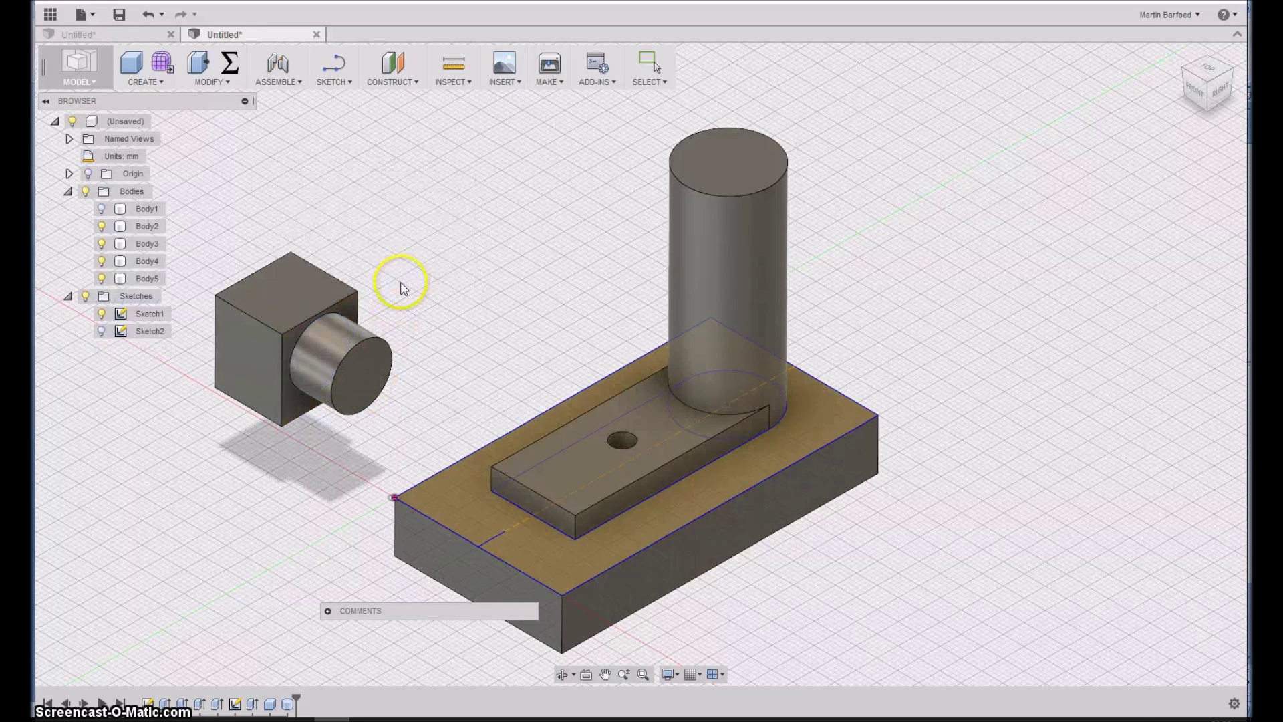
pyautogui.click(162, 79)
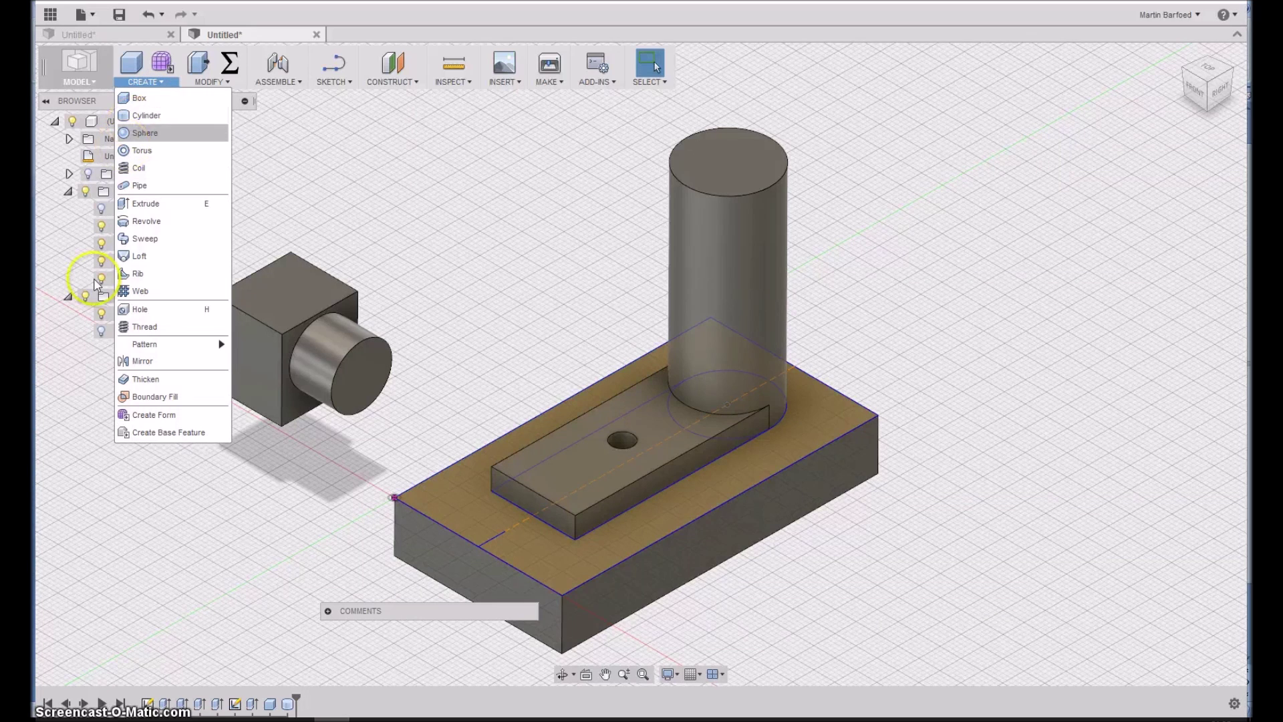
# - Place an 8 mm hole on the box's top face with its extent set to a chosen face
pyautogui.click(155, 311)
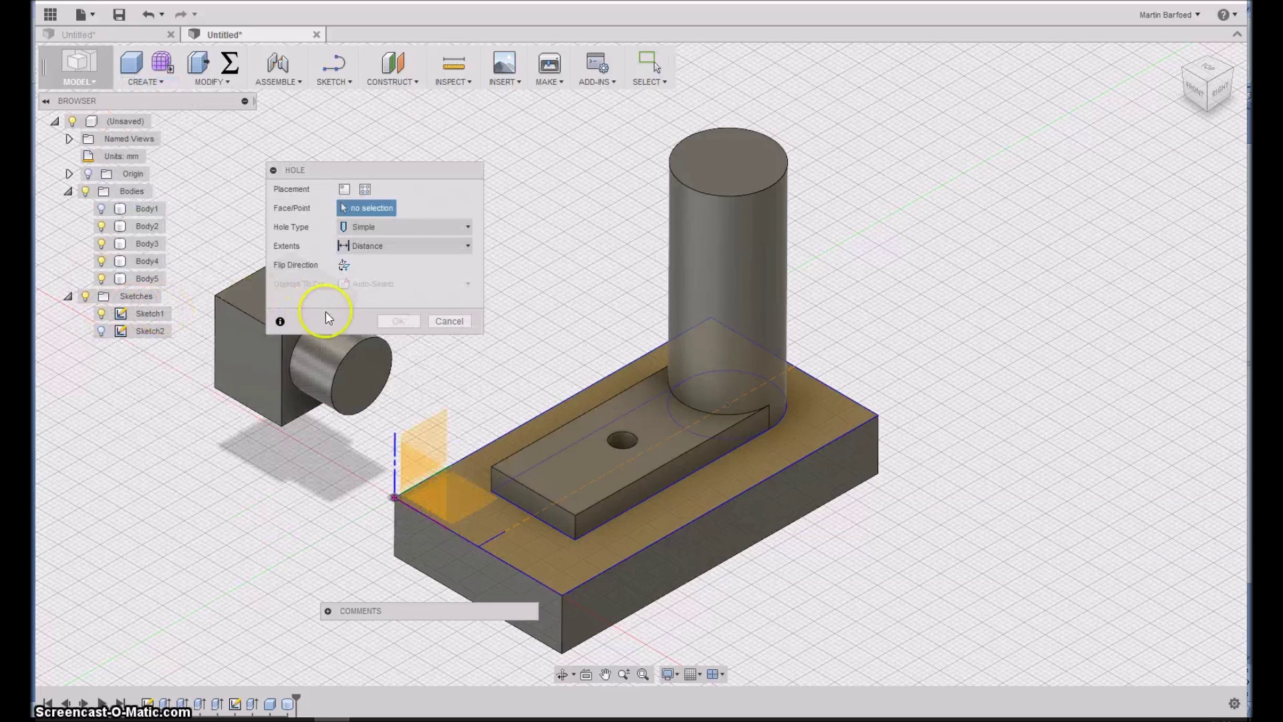
pyautogui.moveTo(373, 170); pyautogui.dragTo(479, 138)
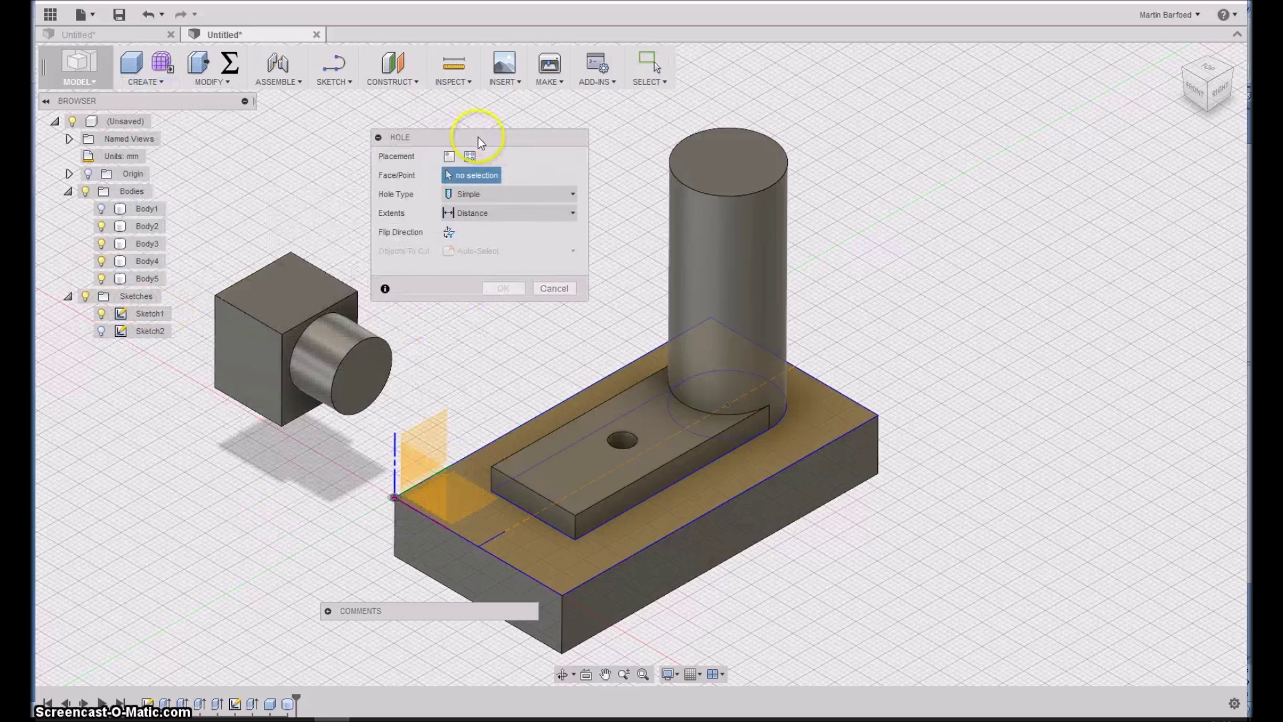
pyautogui.click(285, 296)
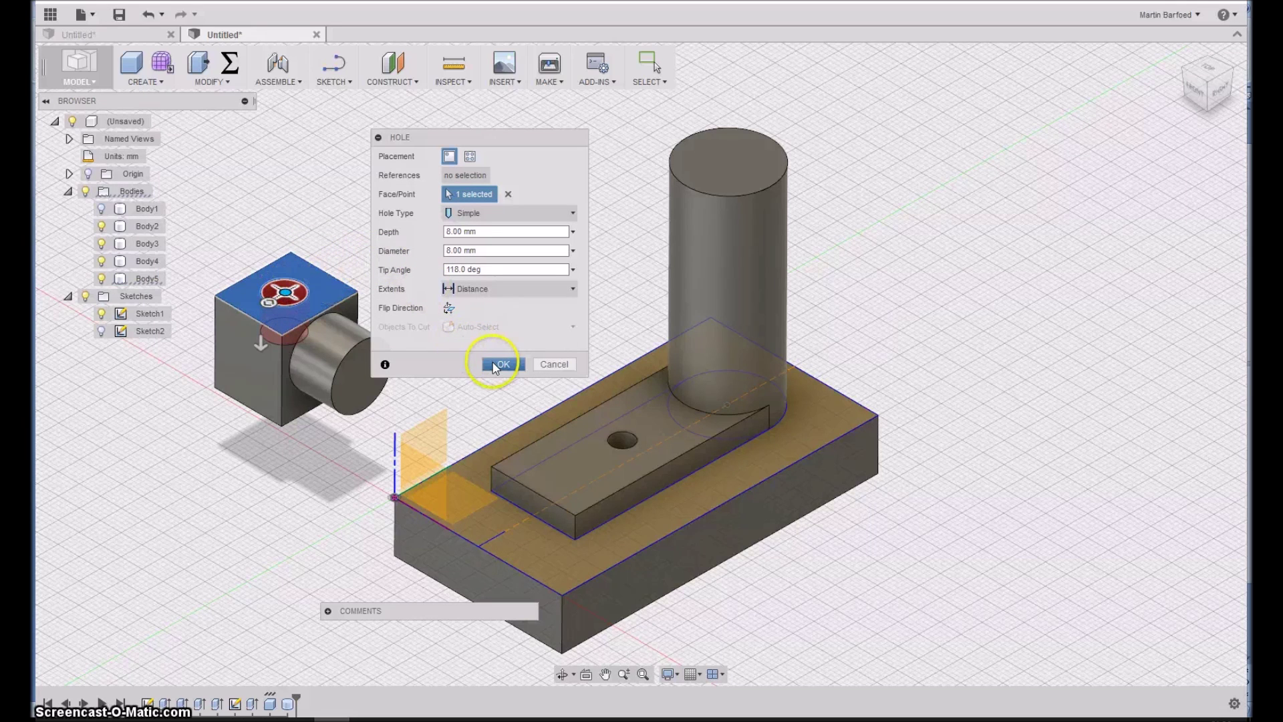
pyautogui.click(481, 288)
pyautogui.click(460, 323)
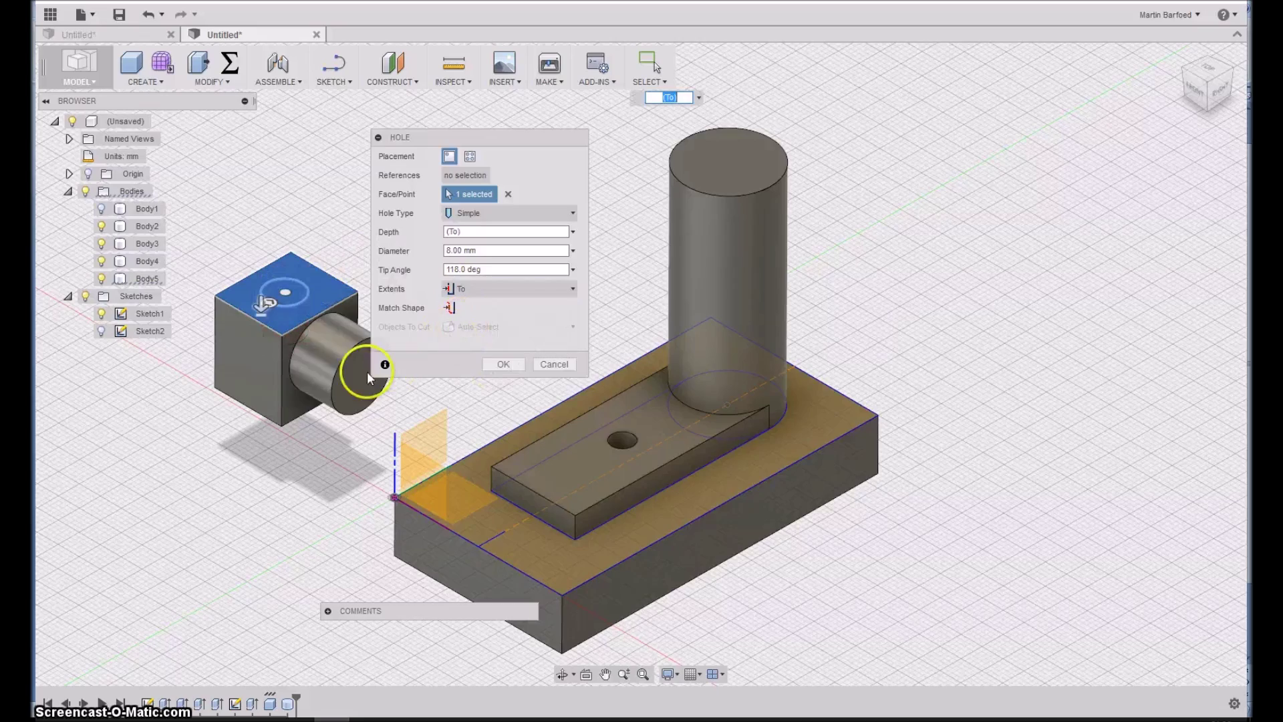
pyautogui.keyDown('shift'); pyautogui.moveTo(300, 409); pyautogui.dragTo(372, 344, button='middle'); pyautogui.keyUp('shift')
# - End the hole at the box's bottom face and give its inner wall an M8x0.5 thread
pyautogui.click(503, 364)
pyautogui.click(229, 63)
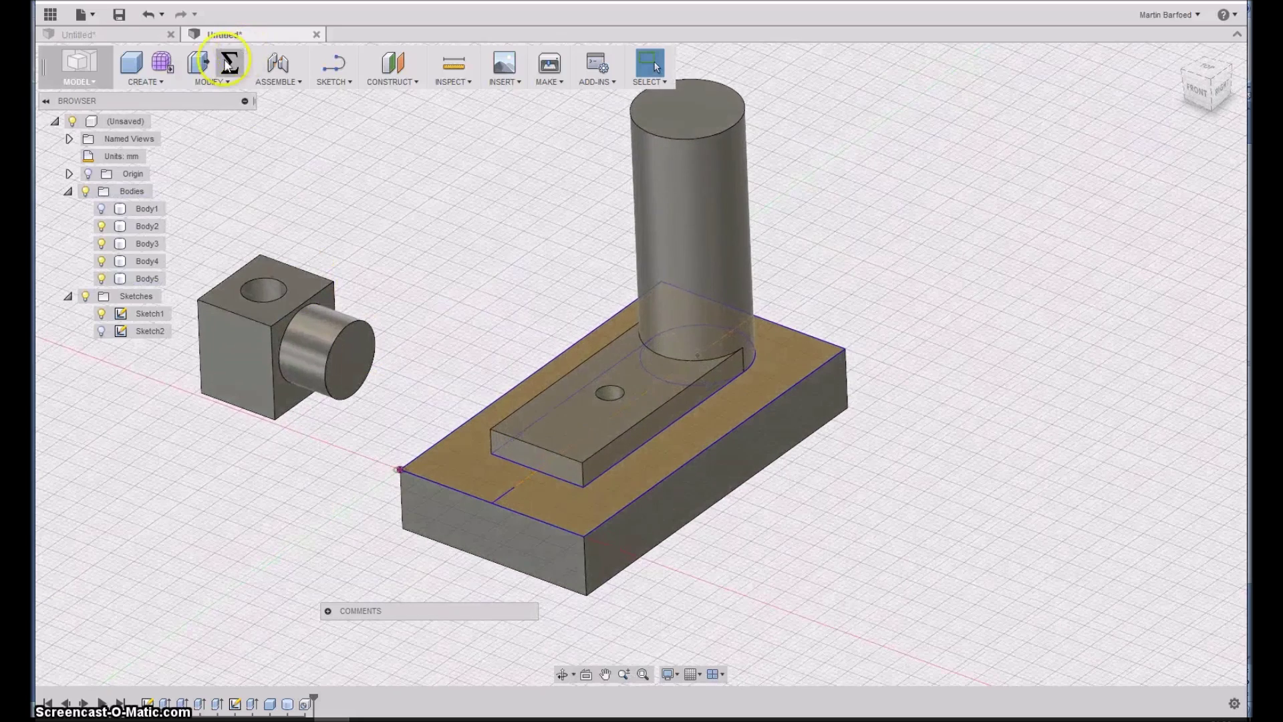
pyautogui.click(145, 82)
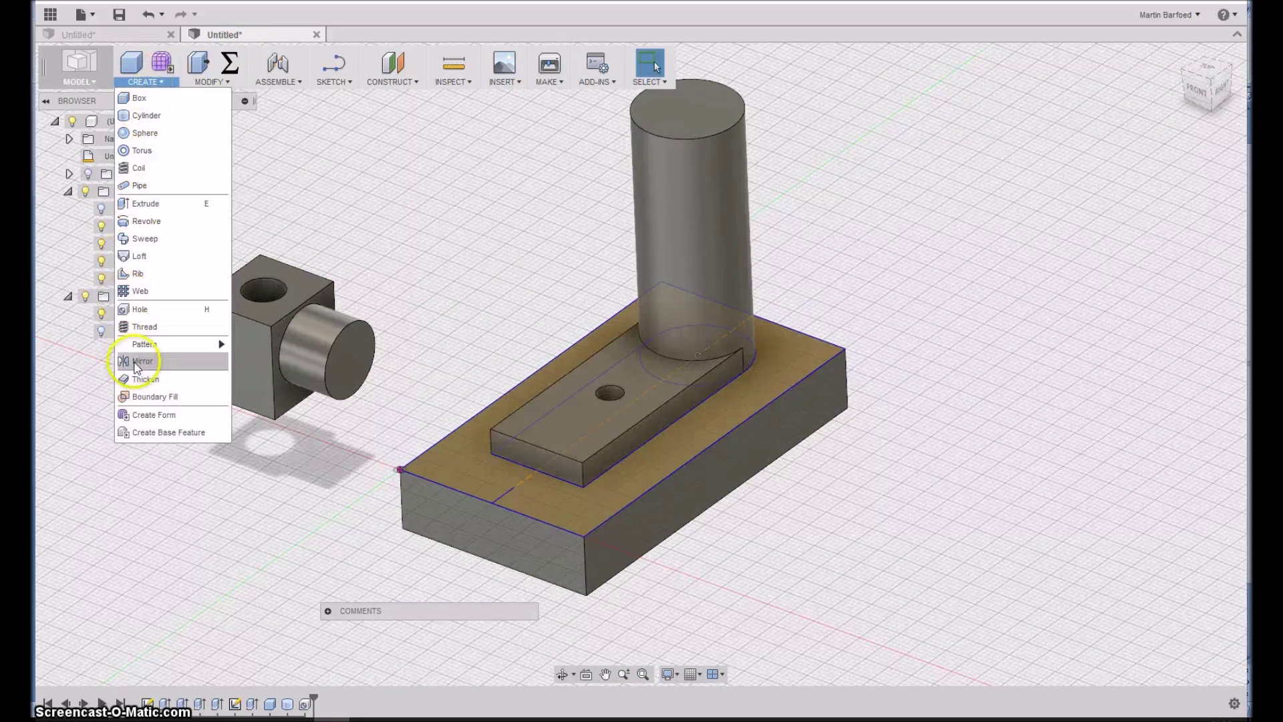
pyautogui.click(145, 326)
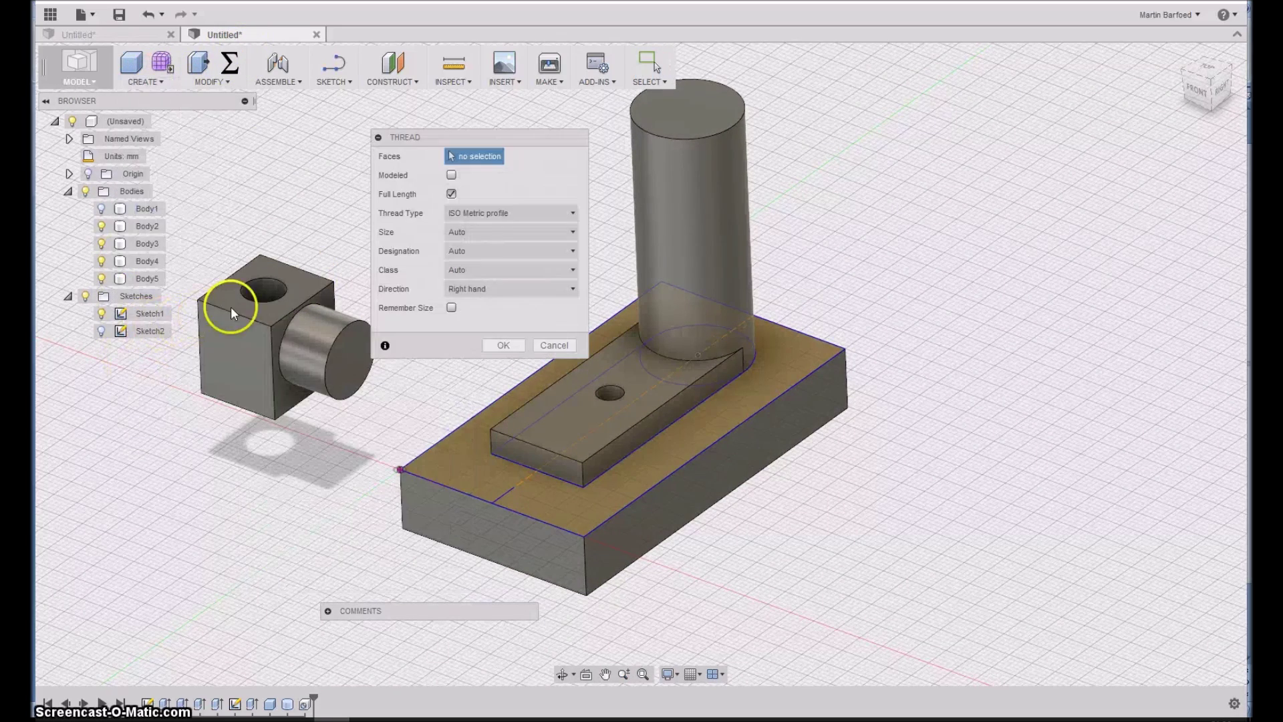
pyautogui.click(255, 289)
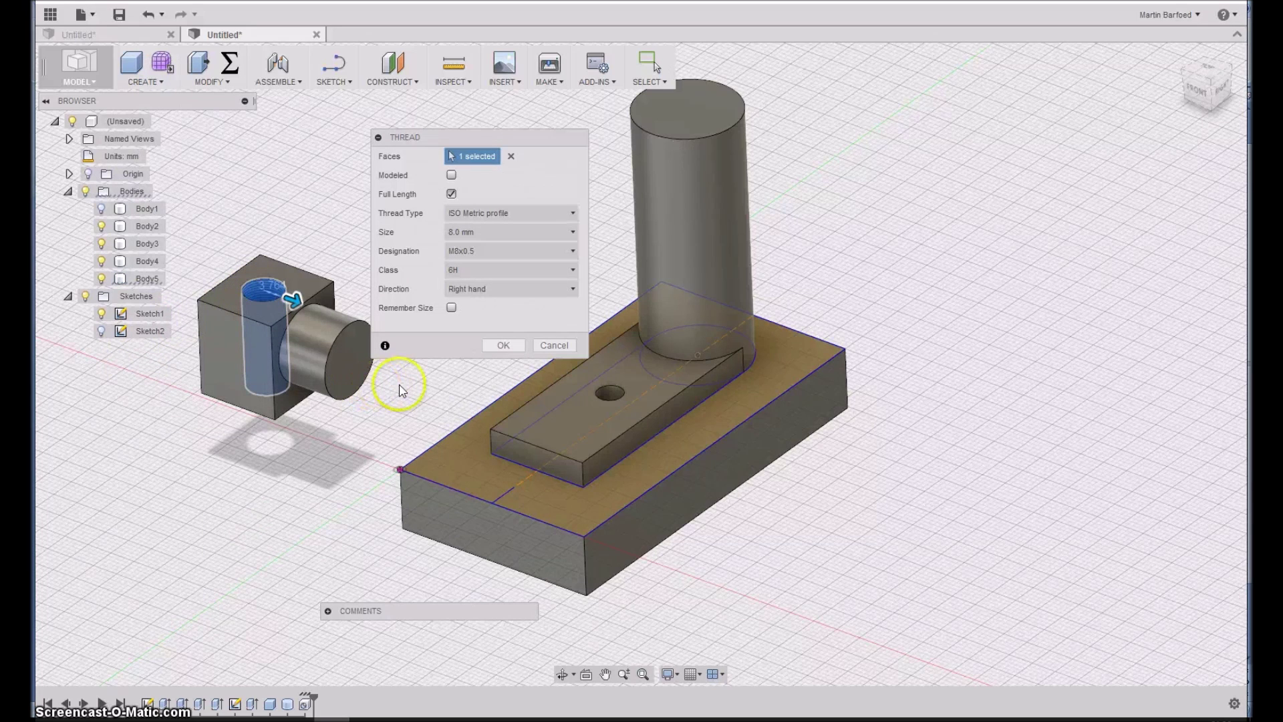
pyautogui.click(503, 345)
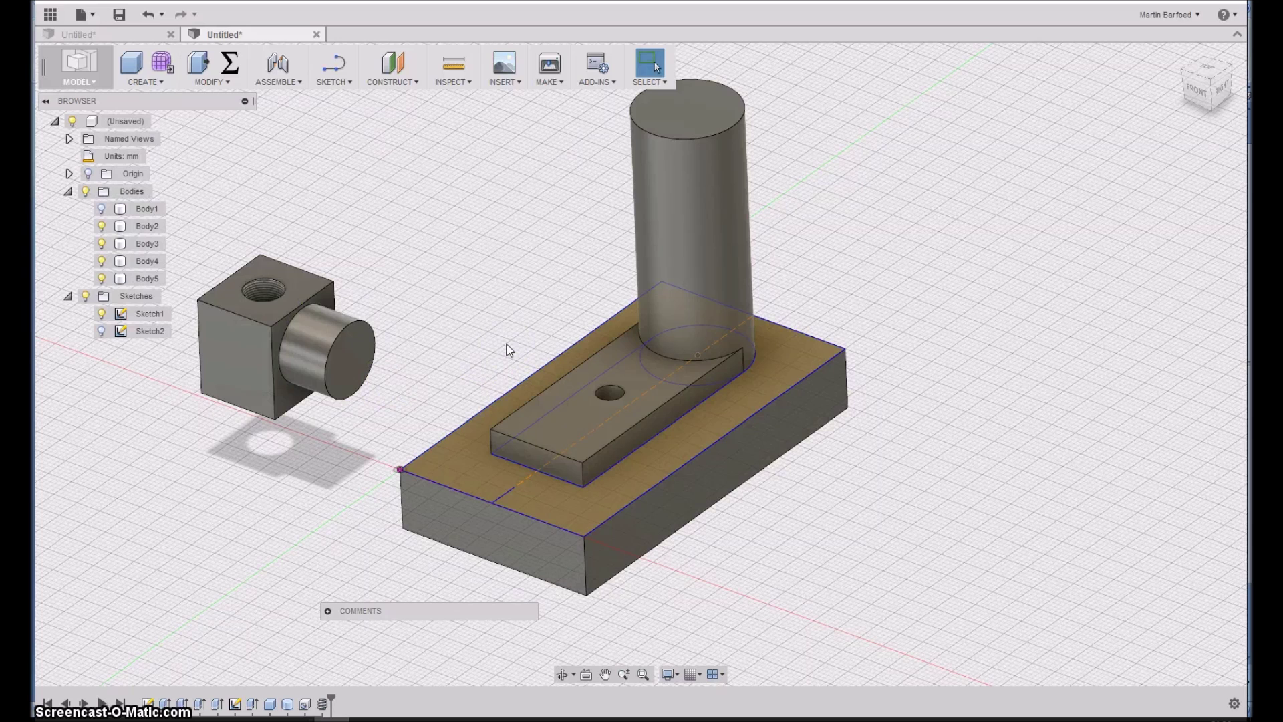